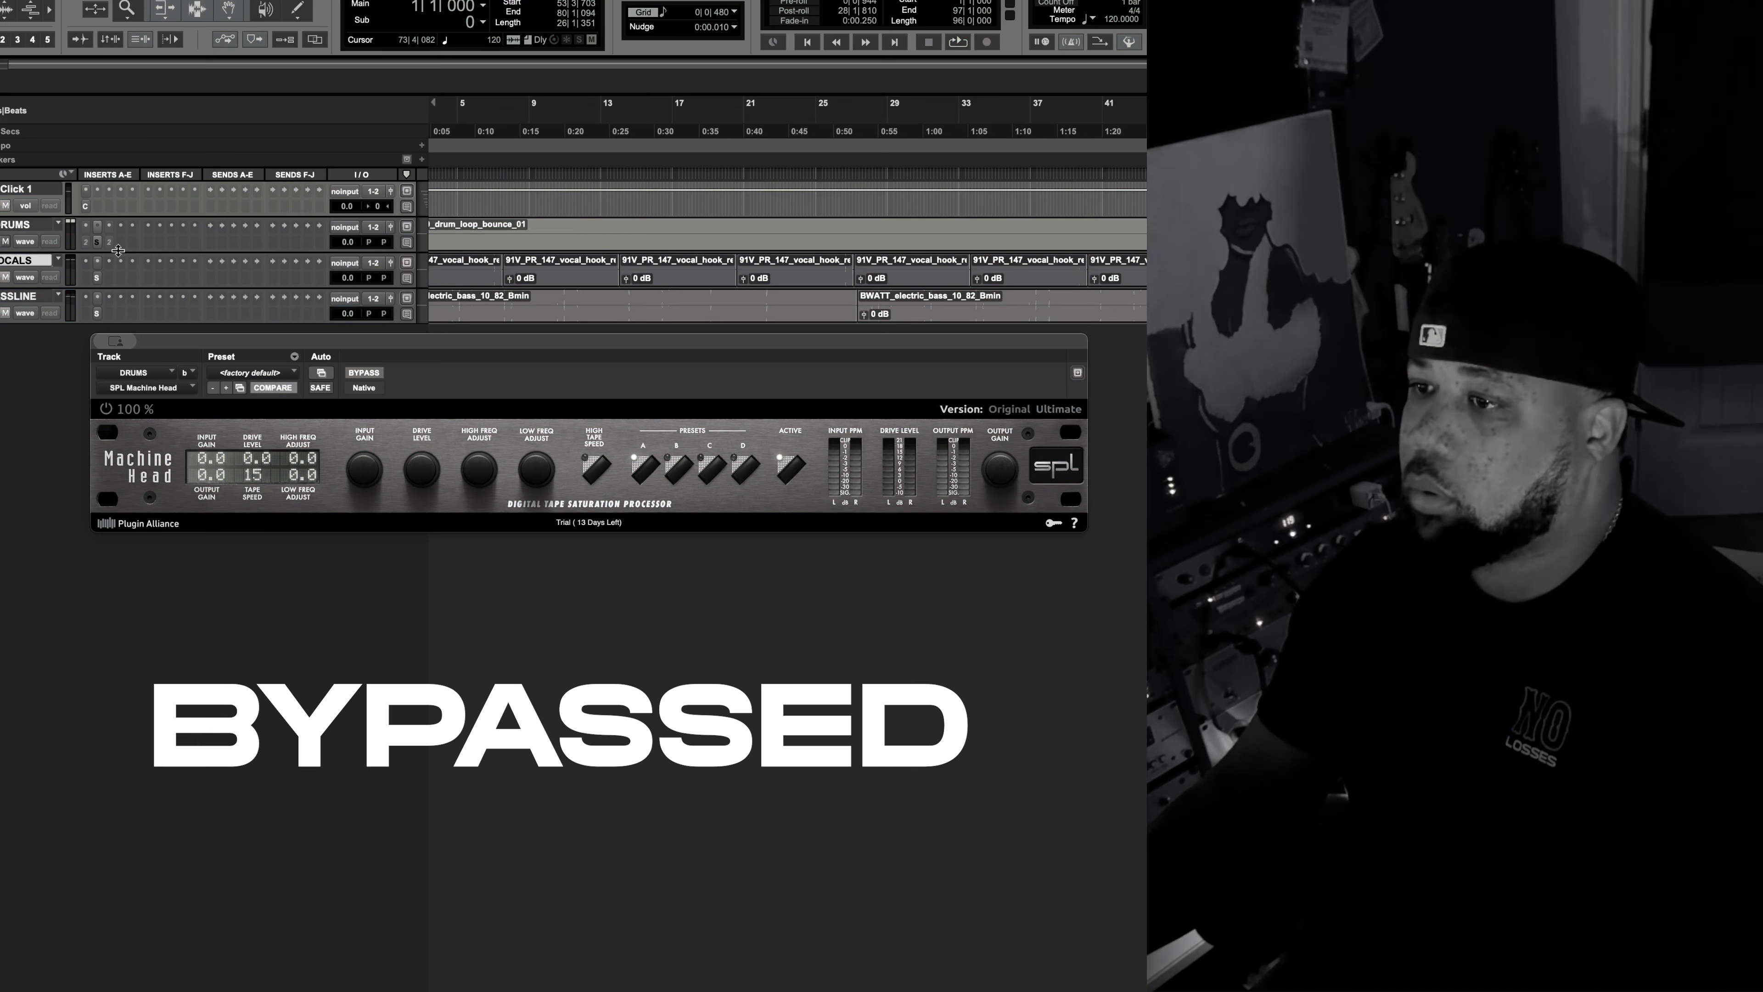
Play the session and toggle the Machine Head bypass on the DRUMS track to compare processed and unprocessed sound.
key("space")
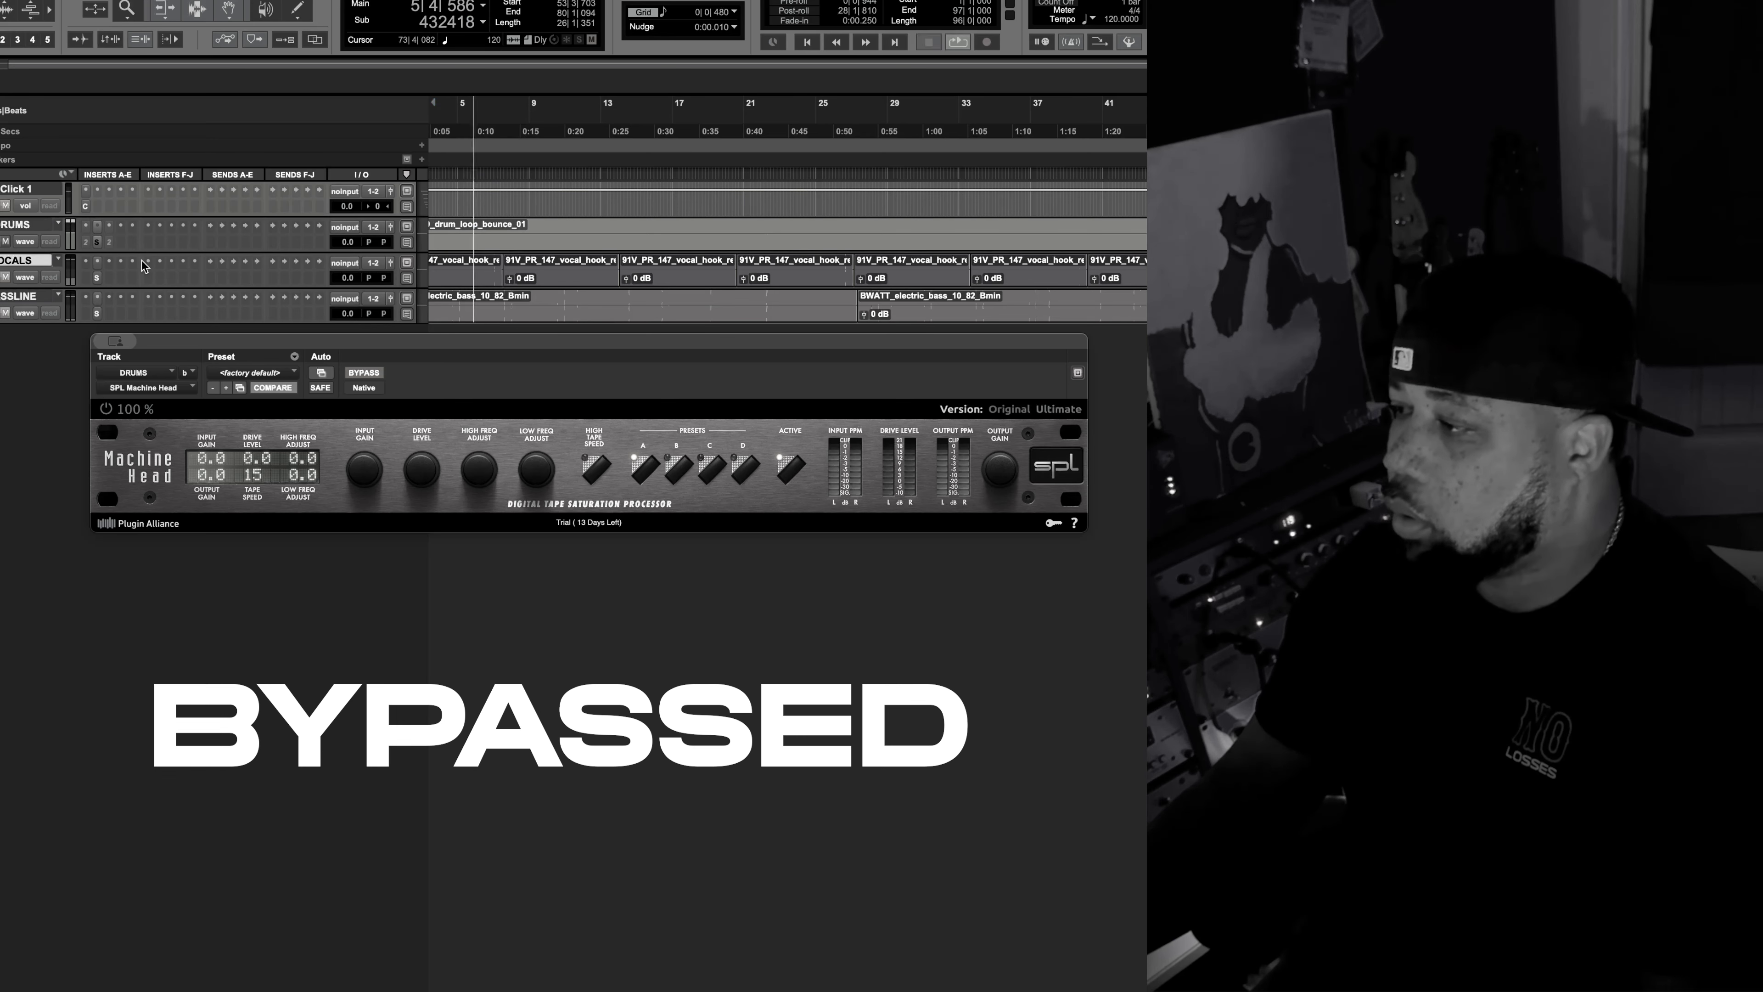
key("space")
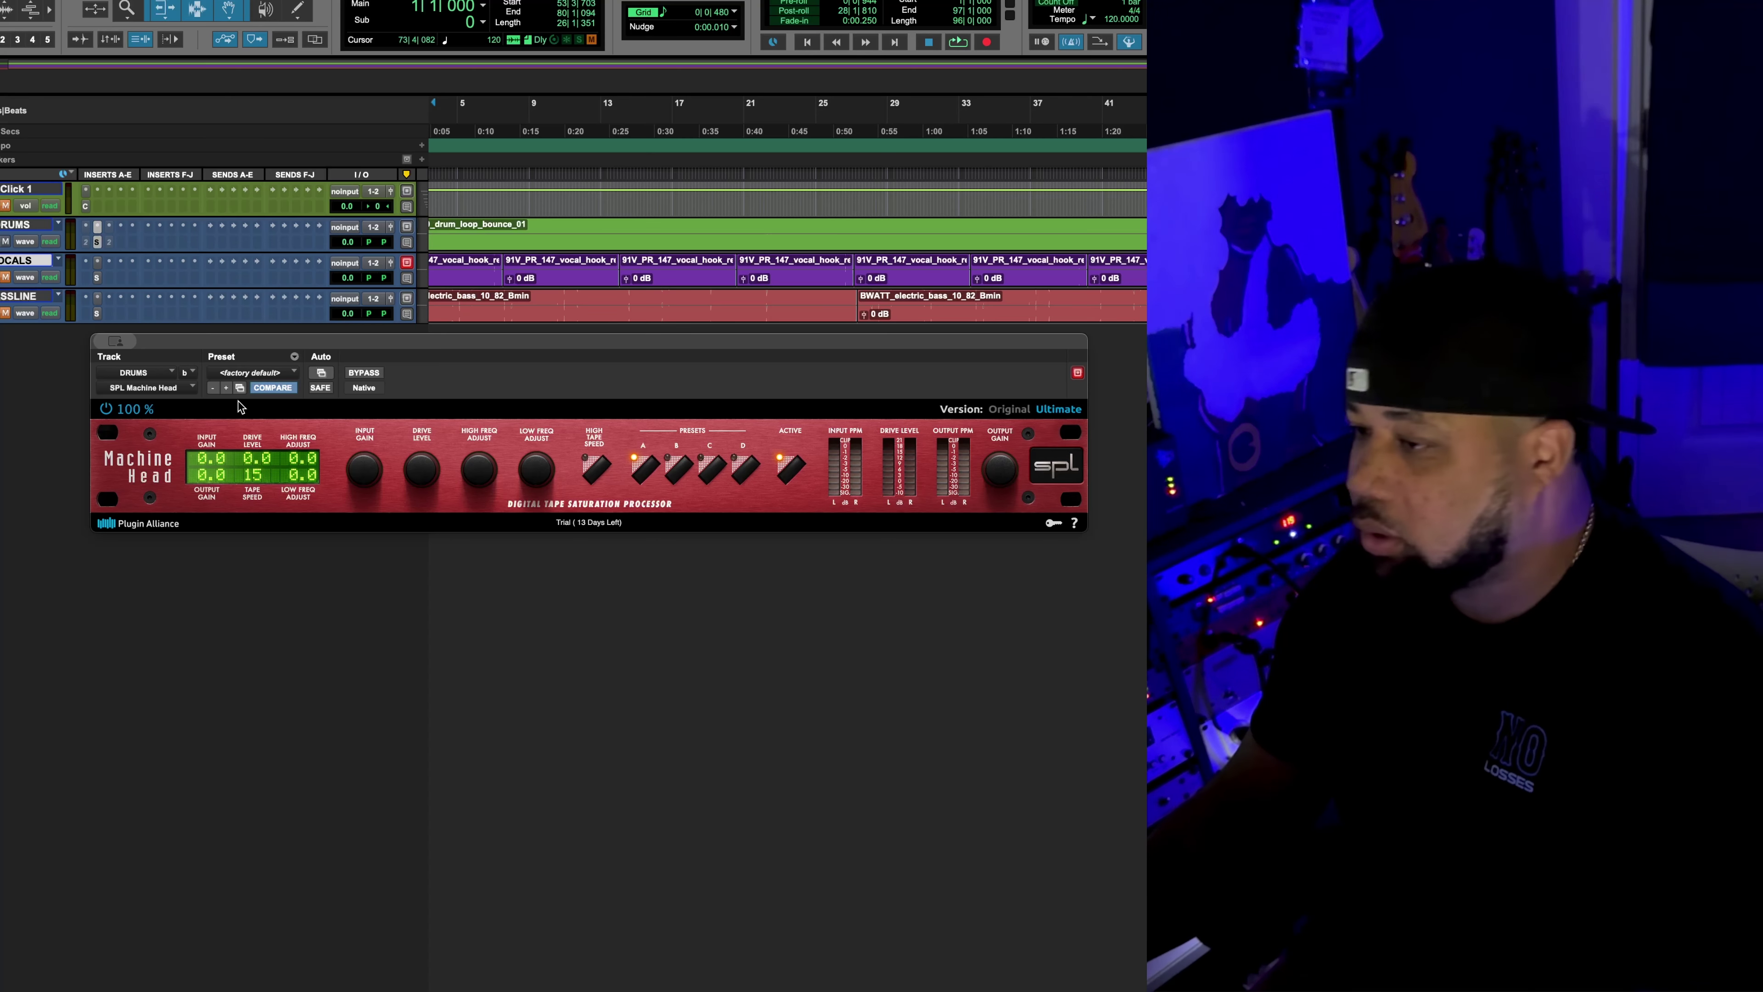
key("space")
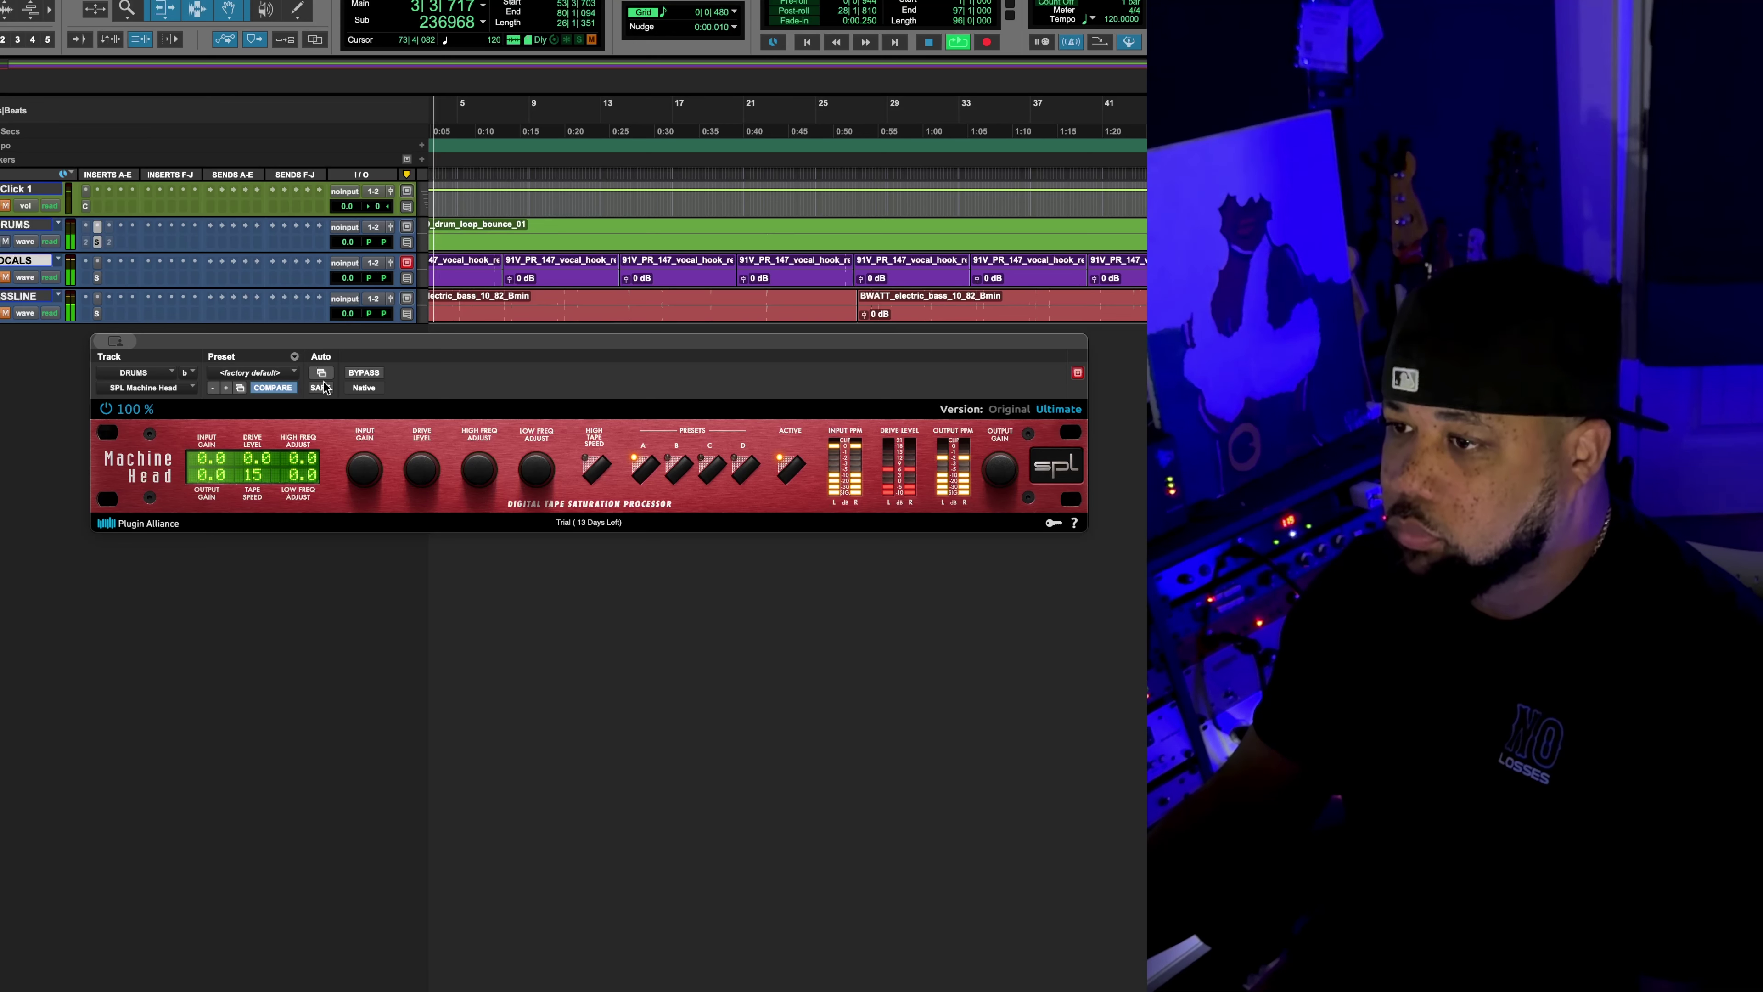
left_click(349, 373)
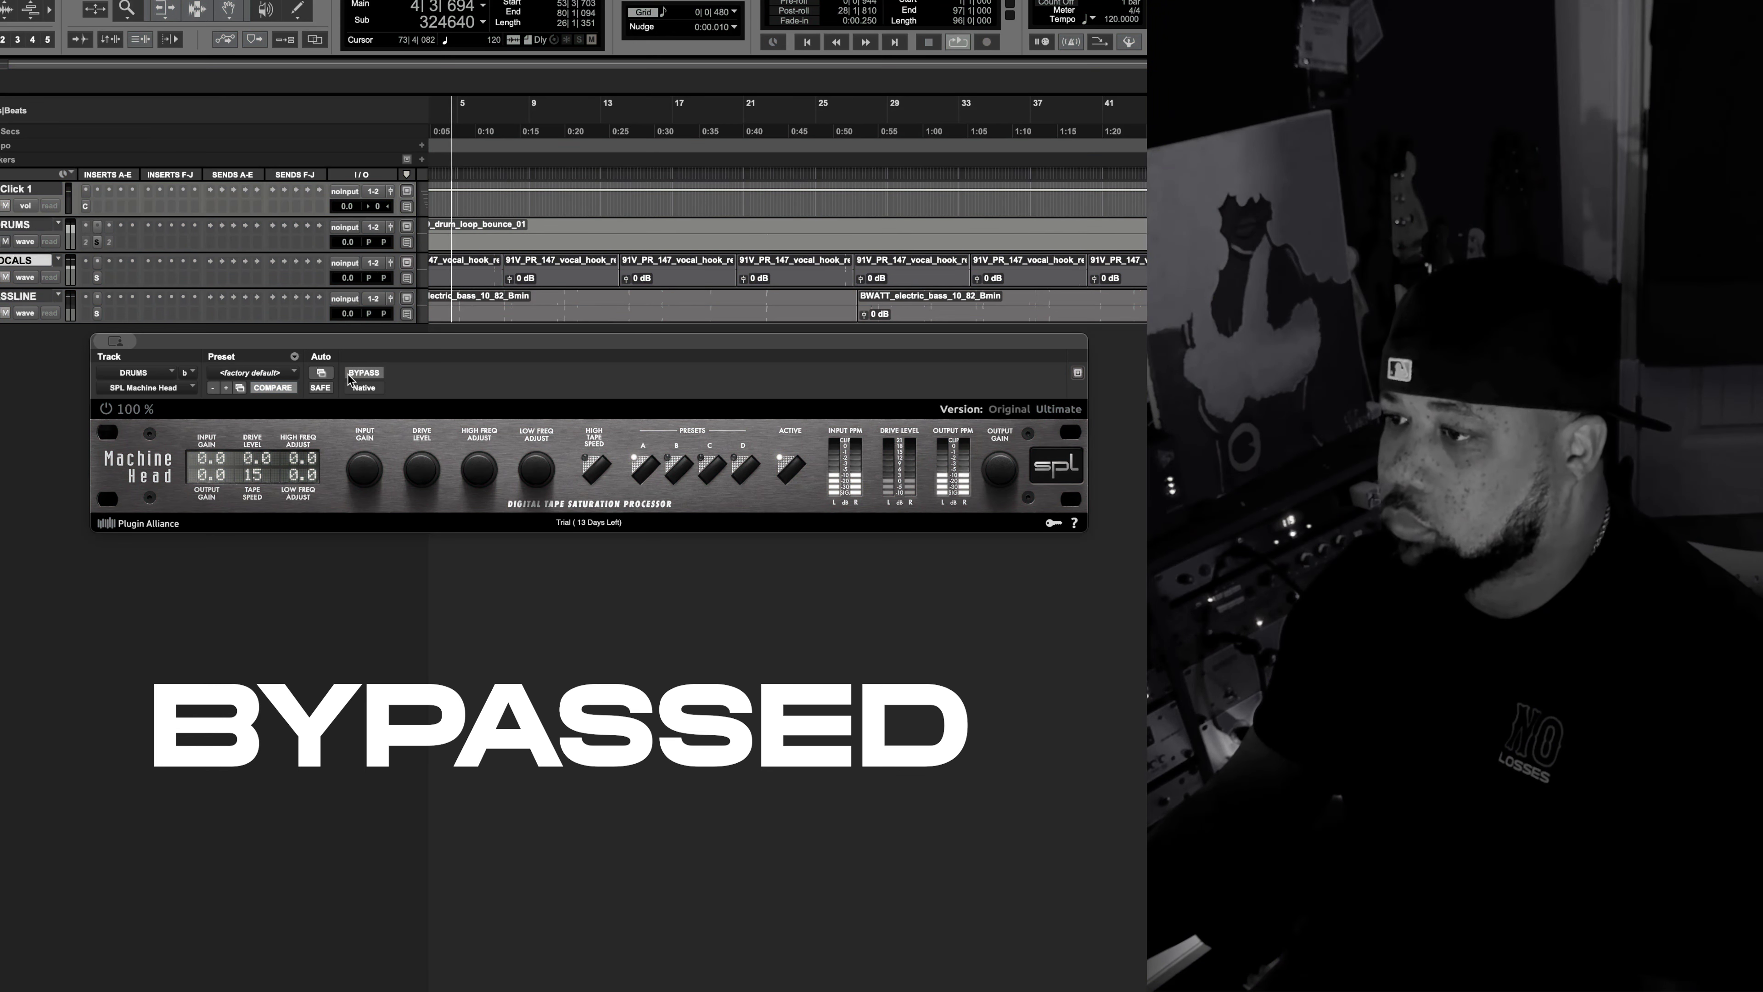
left_click(348, 375)
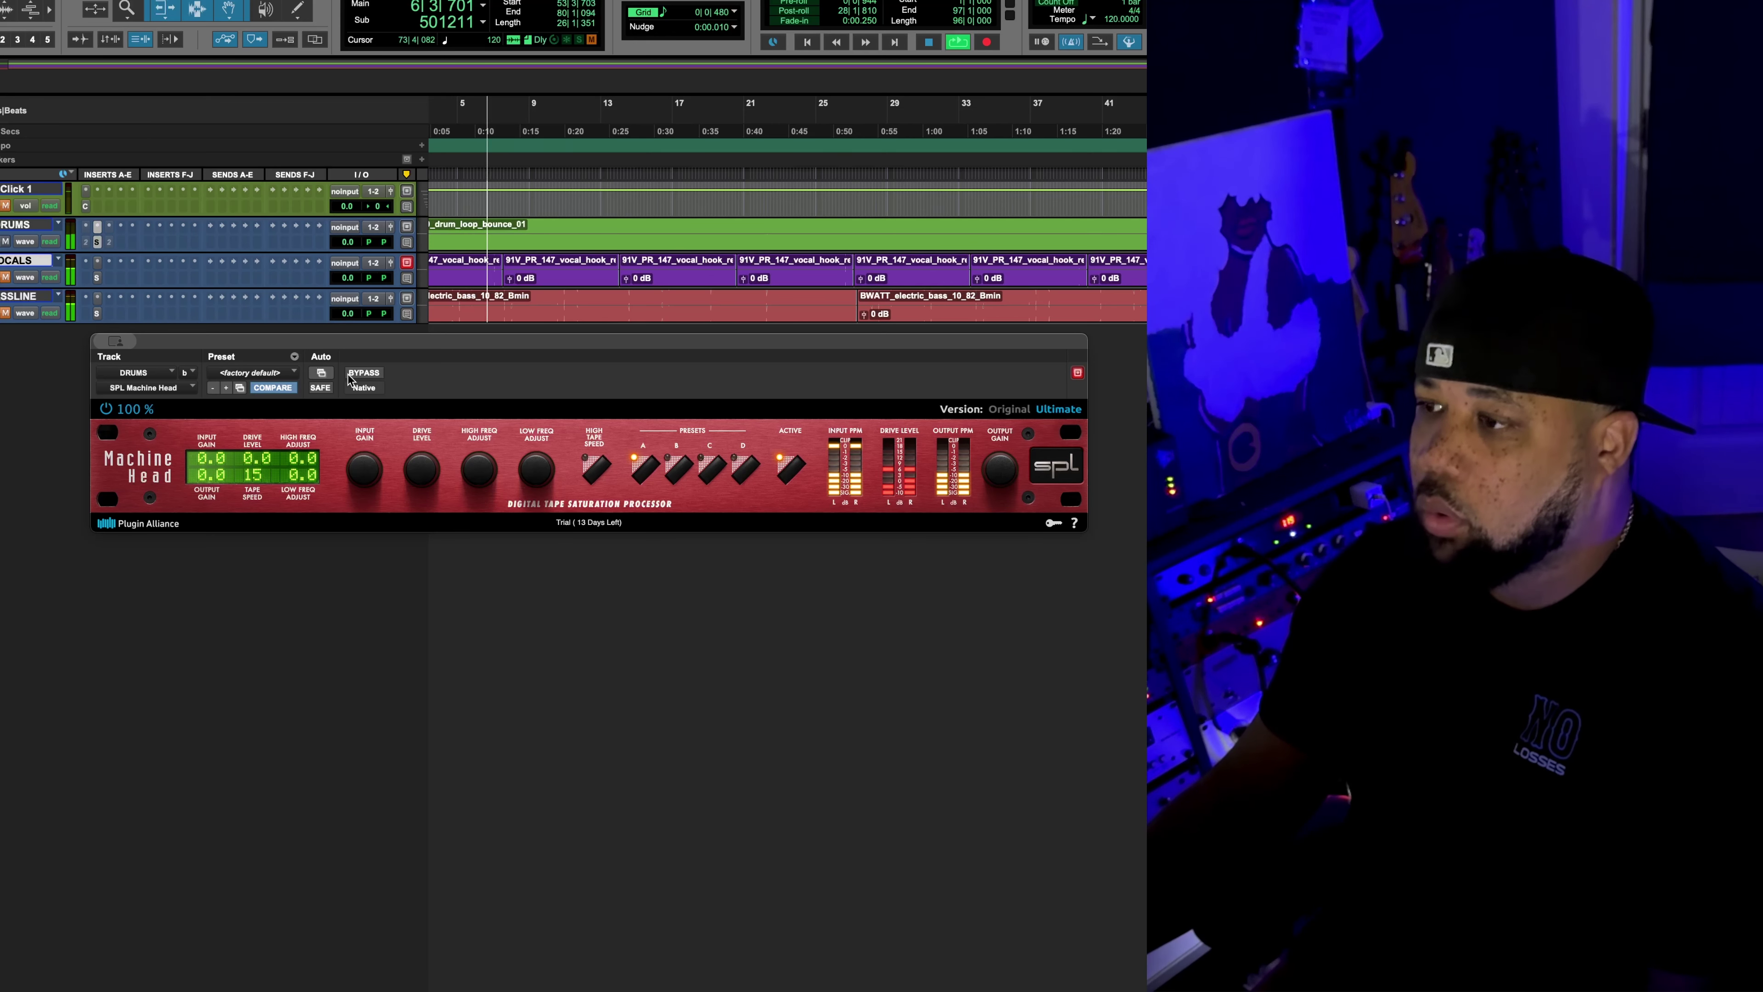
key("space")
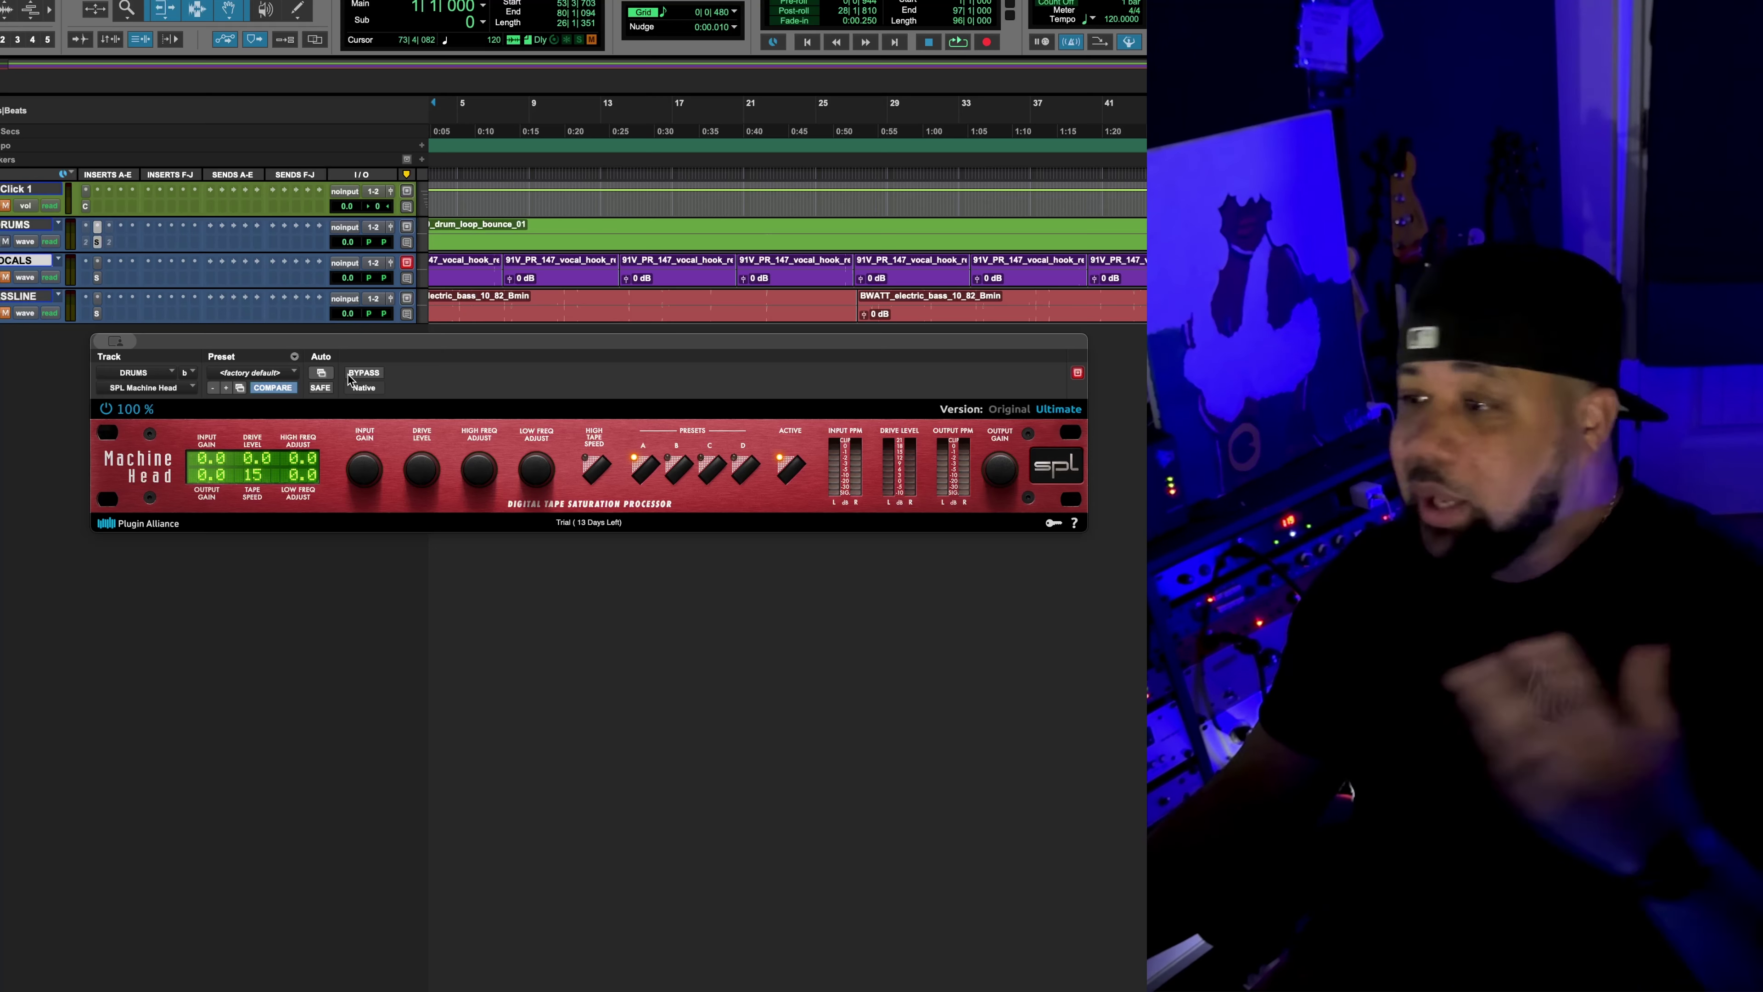
During playback, set Machine Head's input gain to 1.6, drive level to 5.4, tape speed to 30 and output gain to -2.9.
key("space")
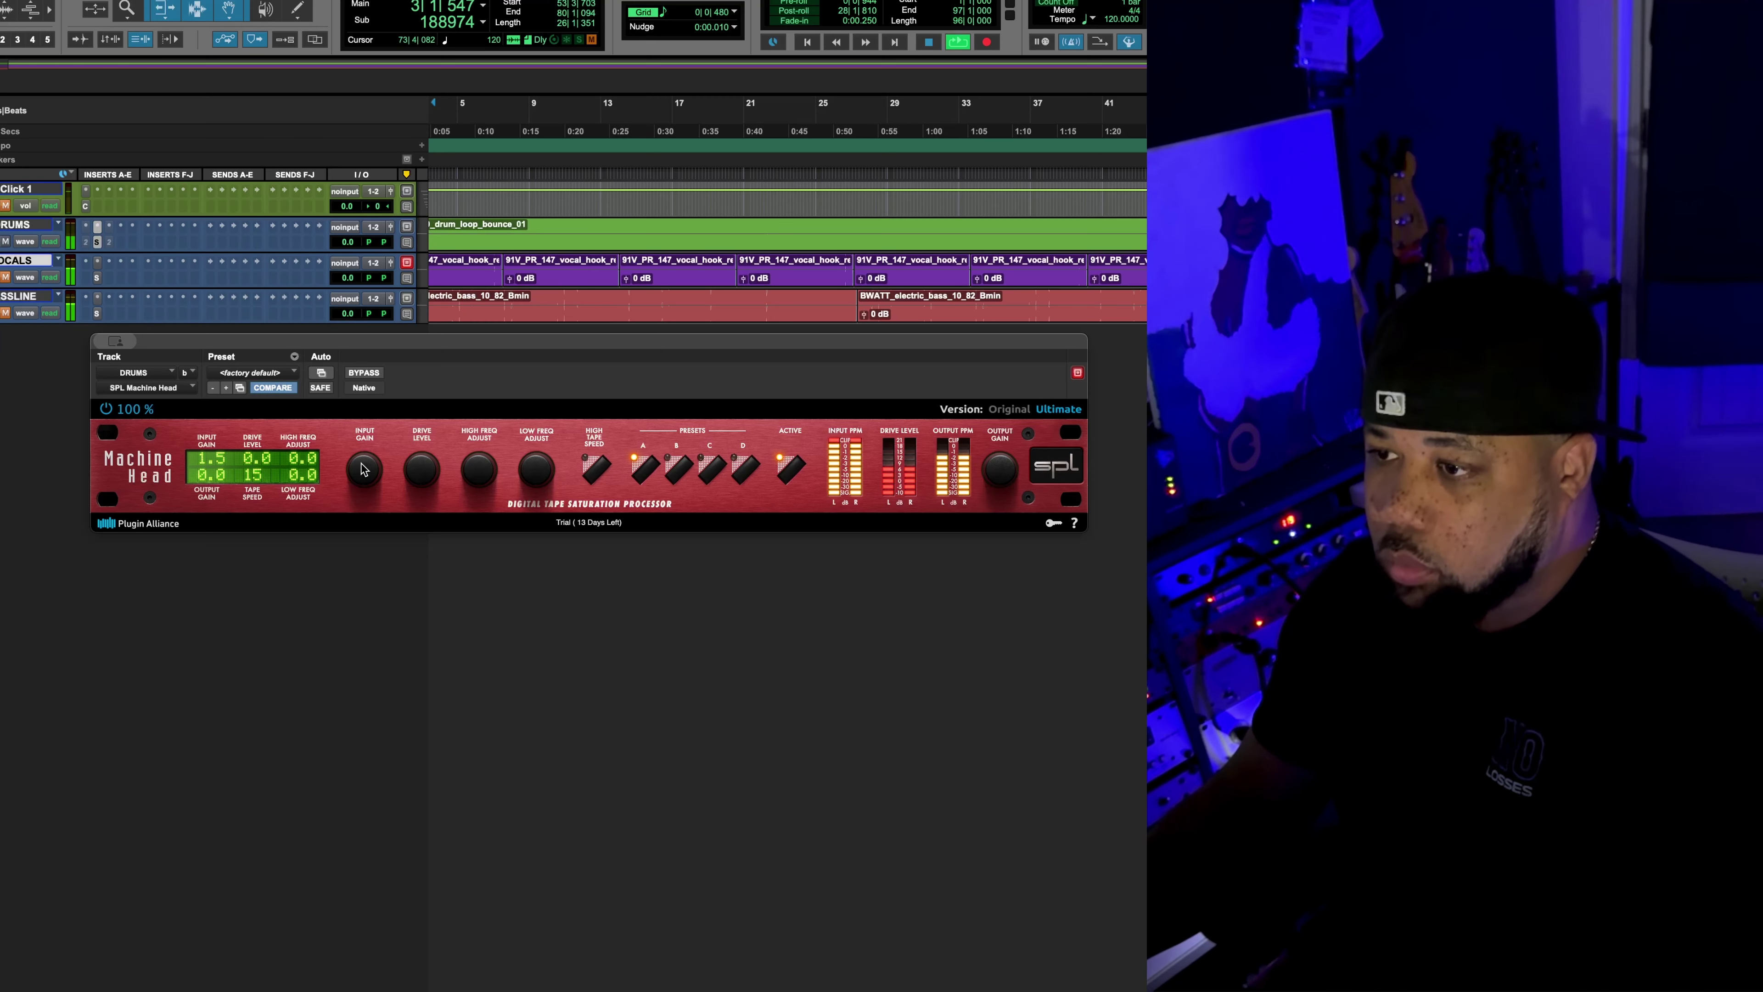
left_click_drag(420, 464, 419, 438)
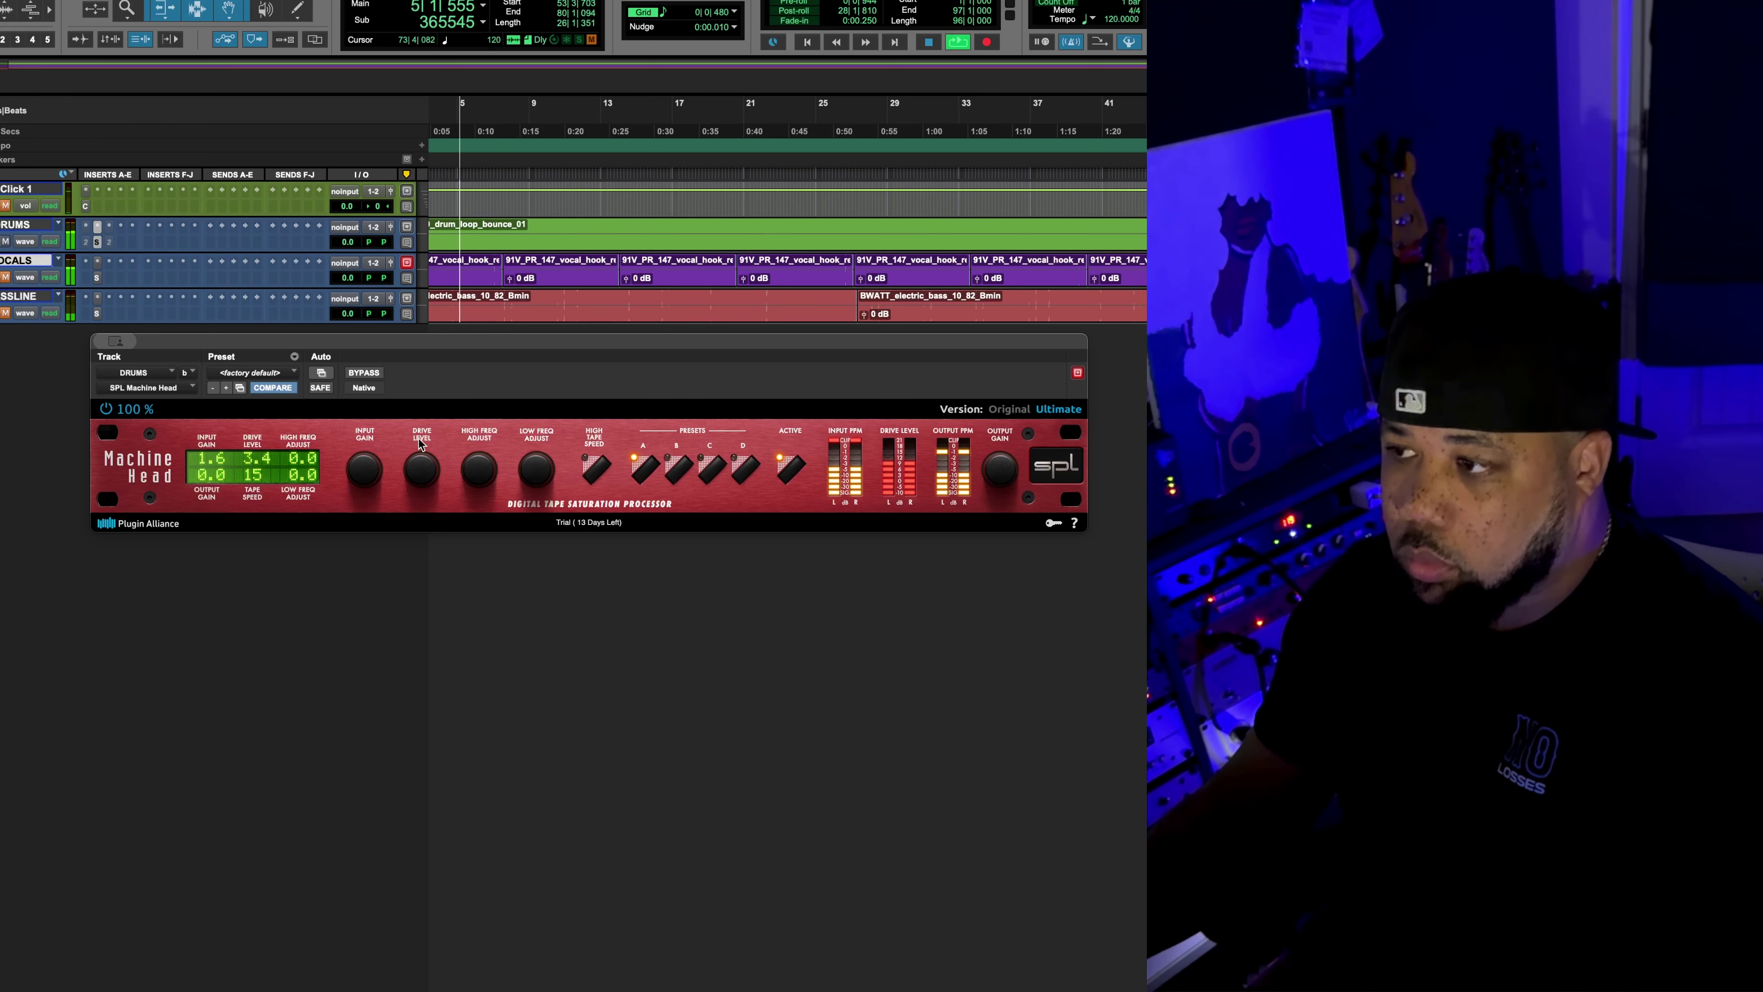
left_click_drag(993, 469, 993, 476)
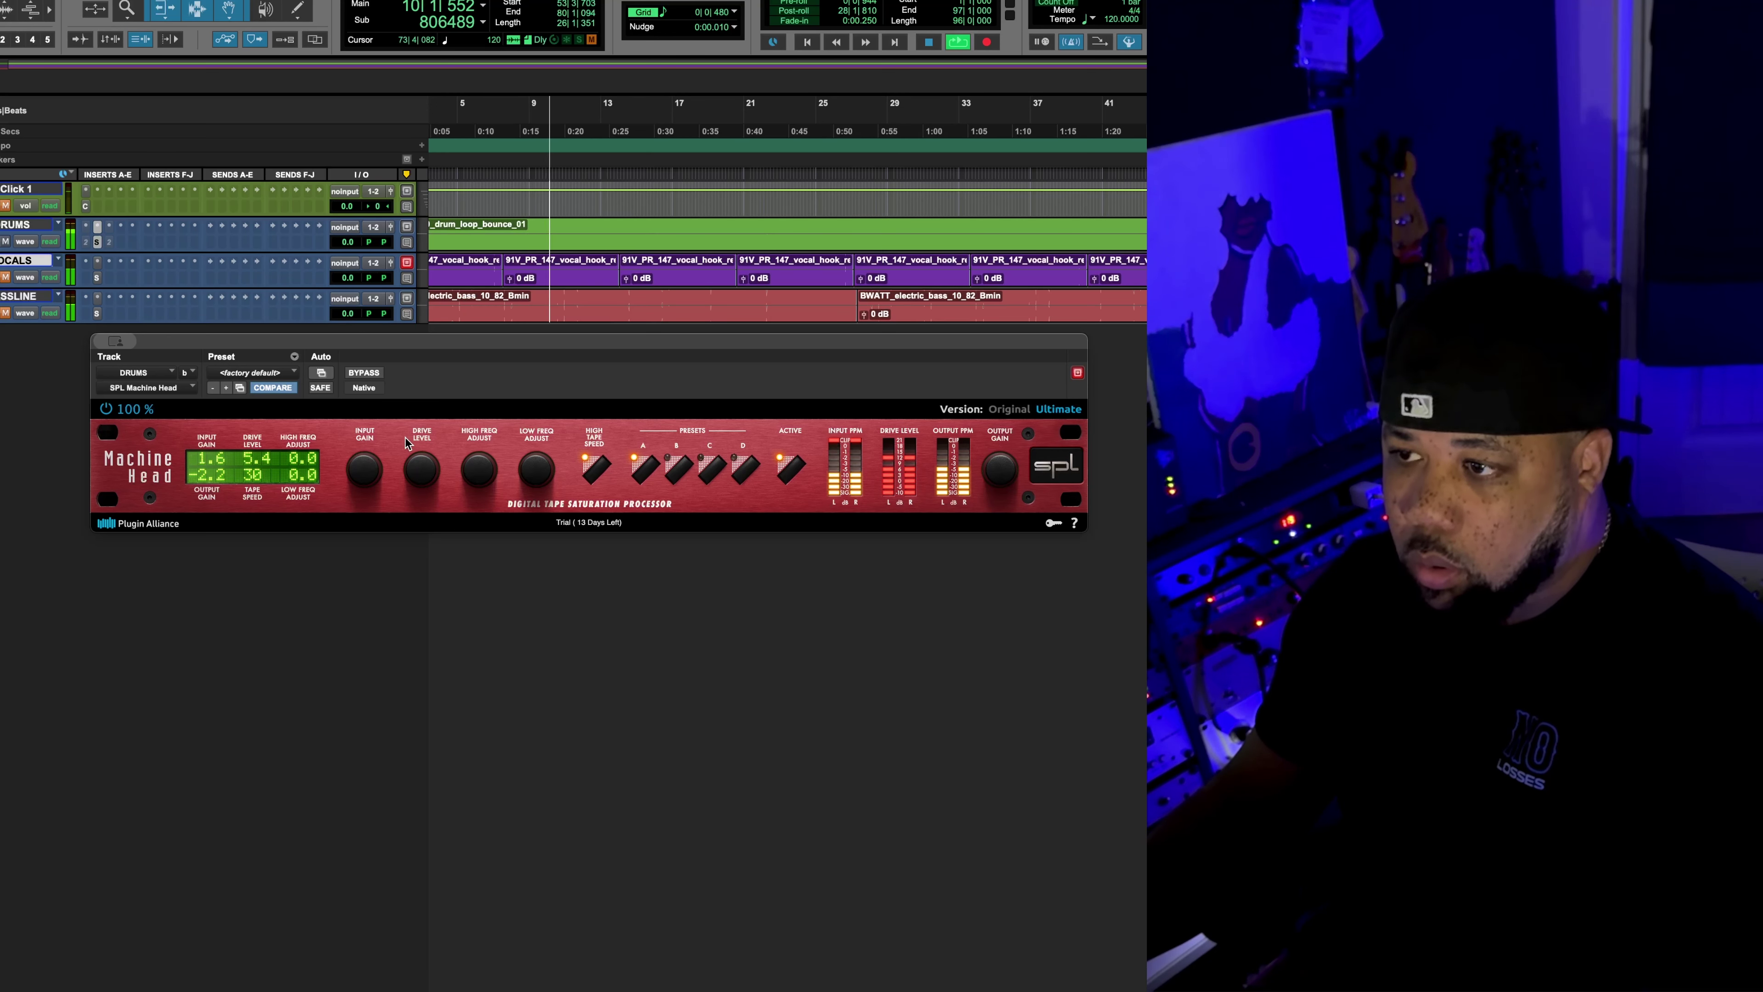
left_click(368, 374)
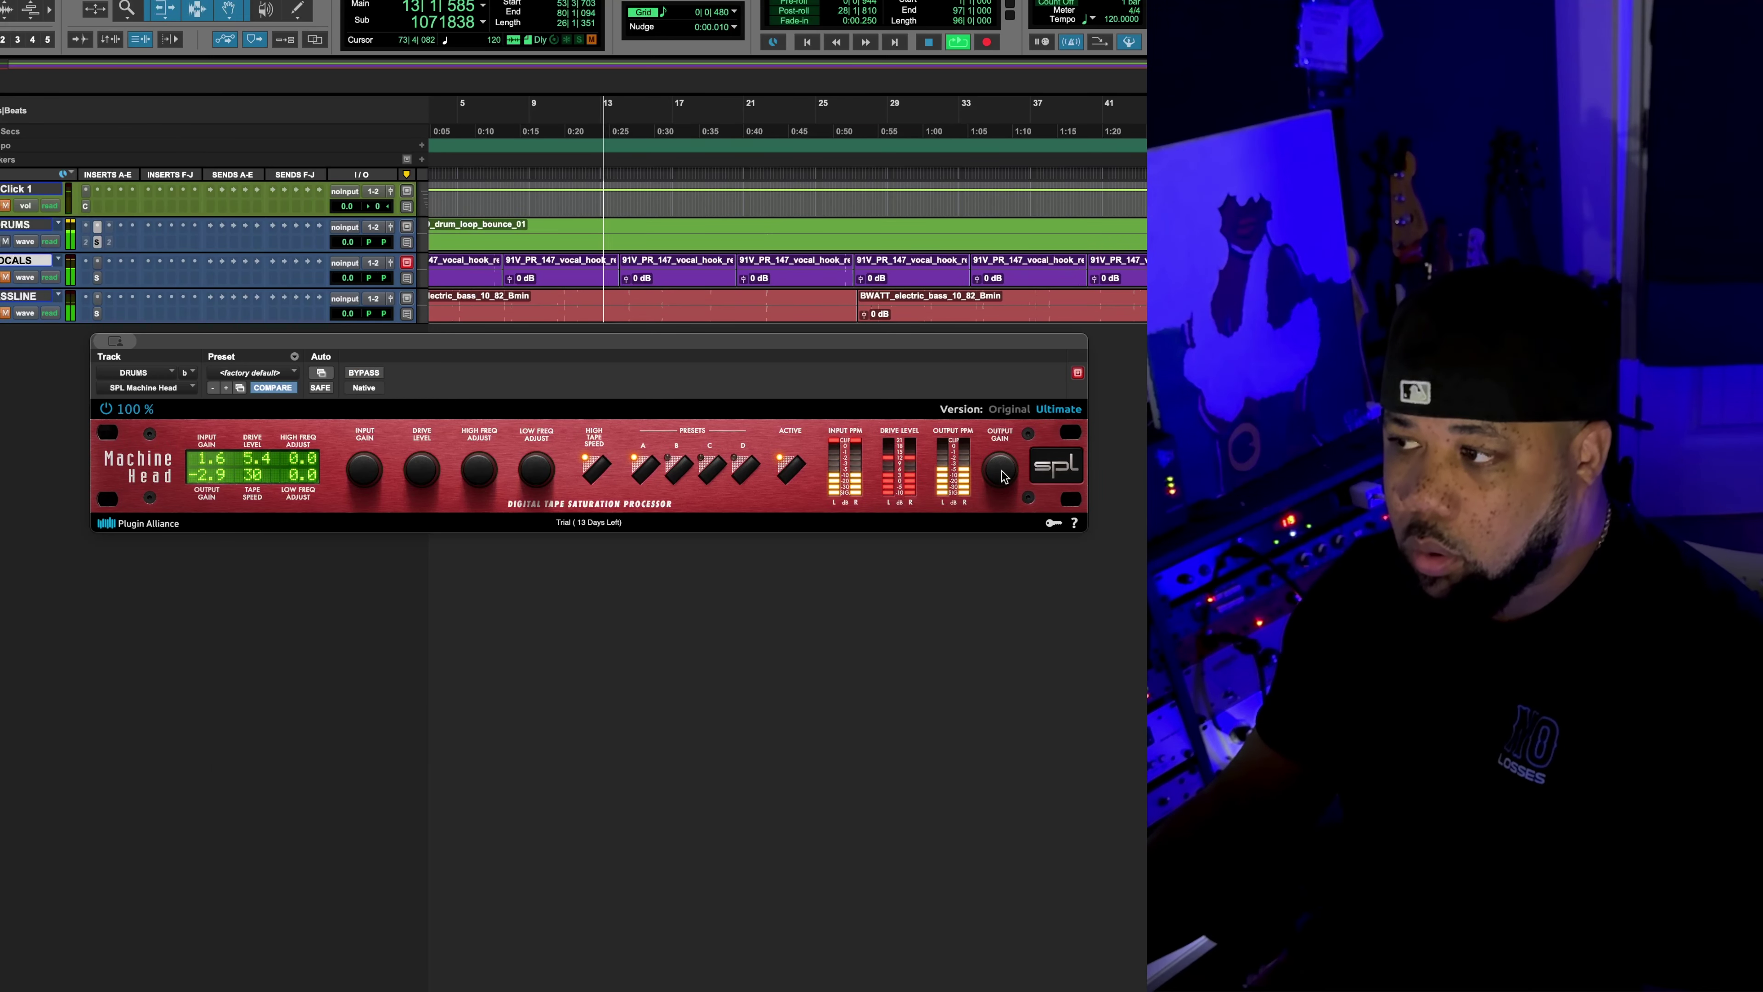
Compare the driven tape saturation on the drums against the bypassed signal and stop playback.
left_click(361, 373)
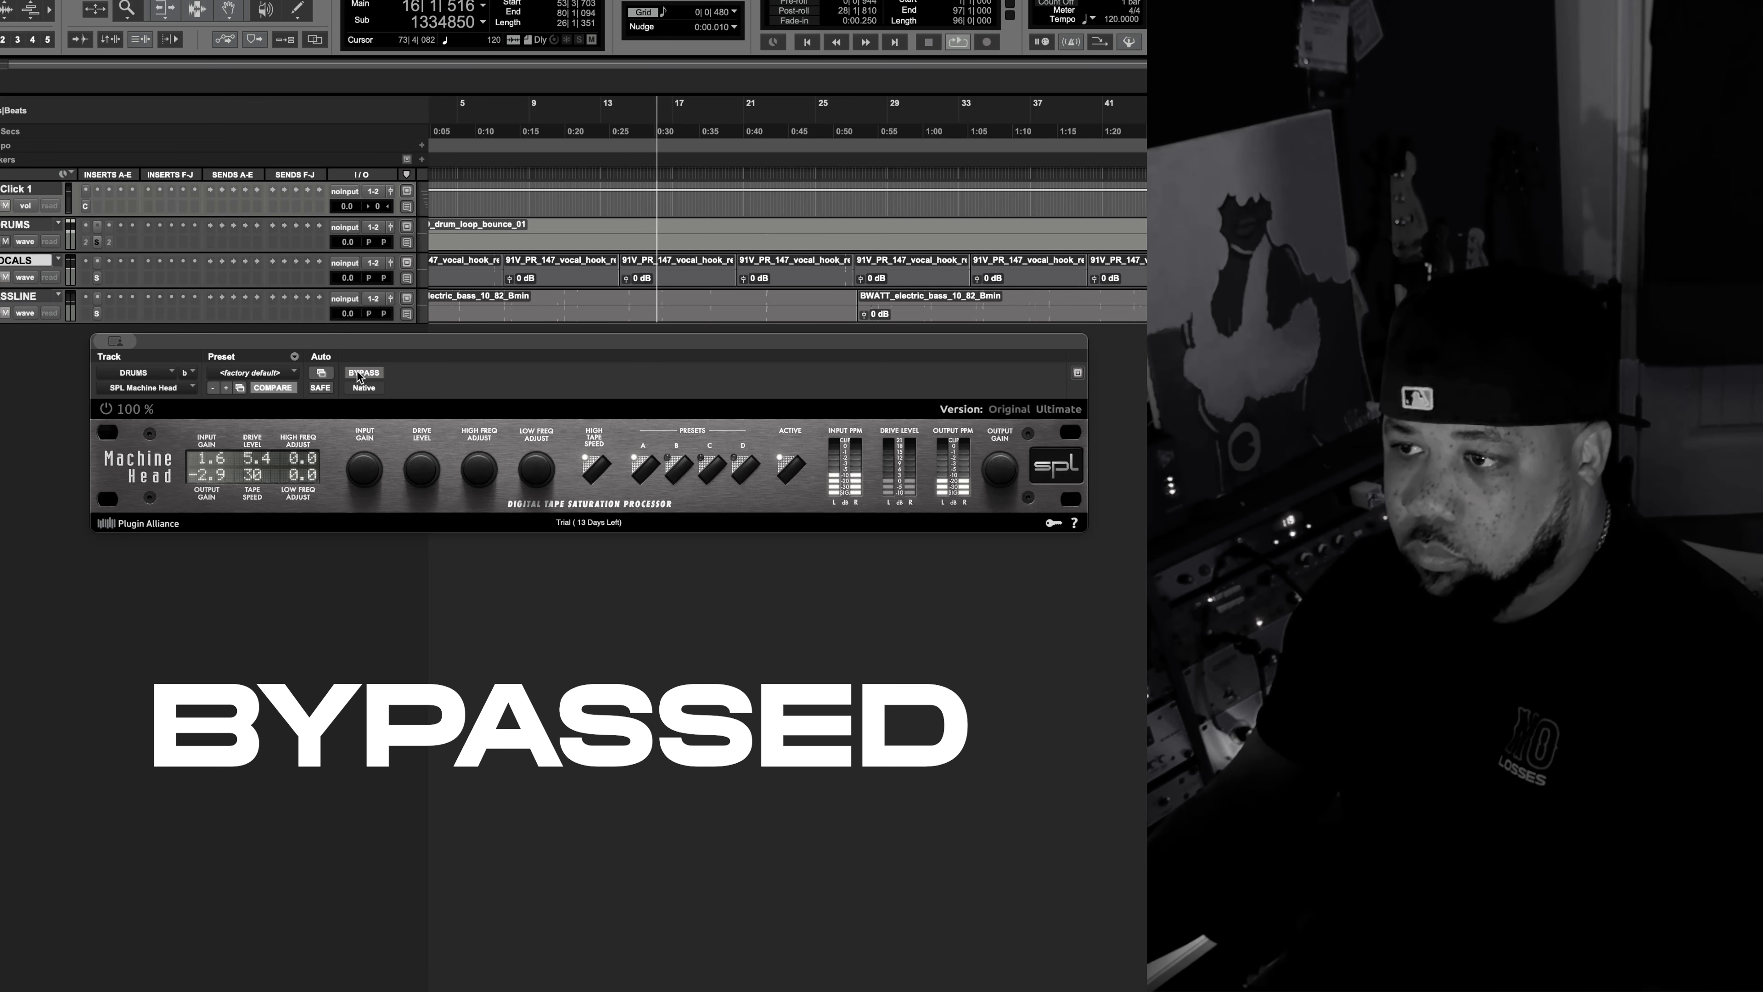
left_click(358, 374)
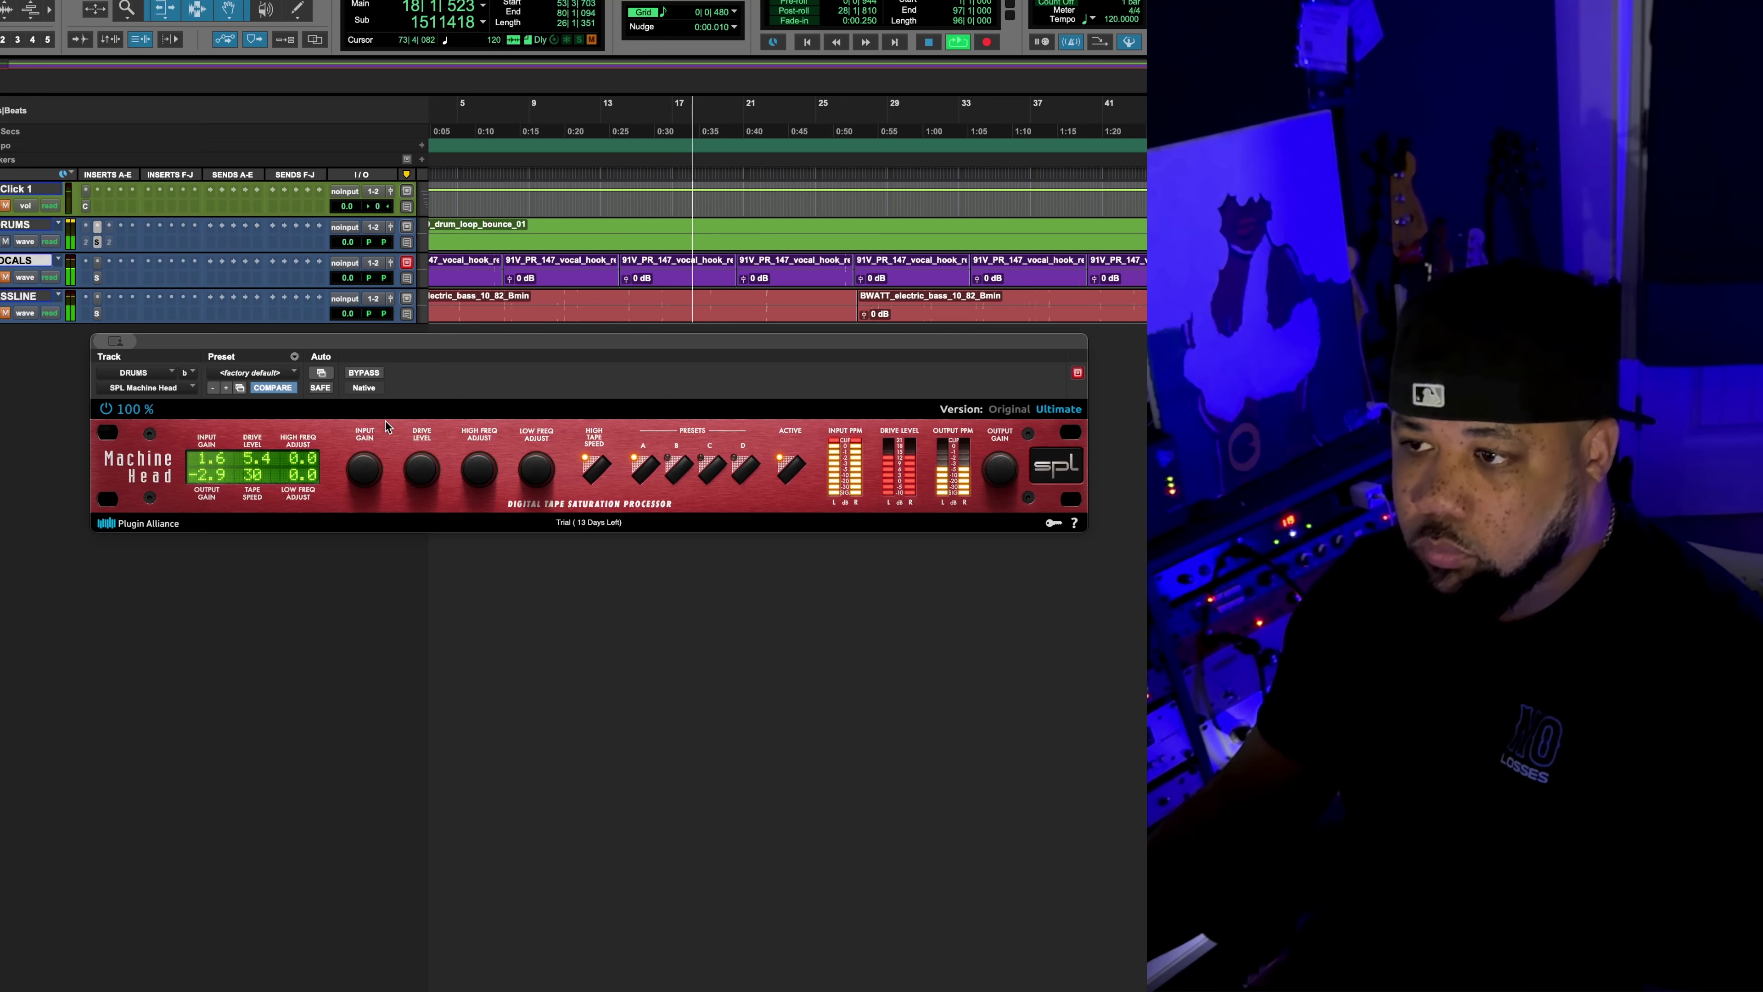
key("space")
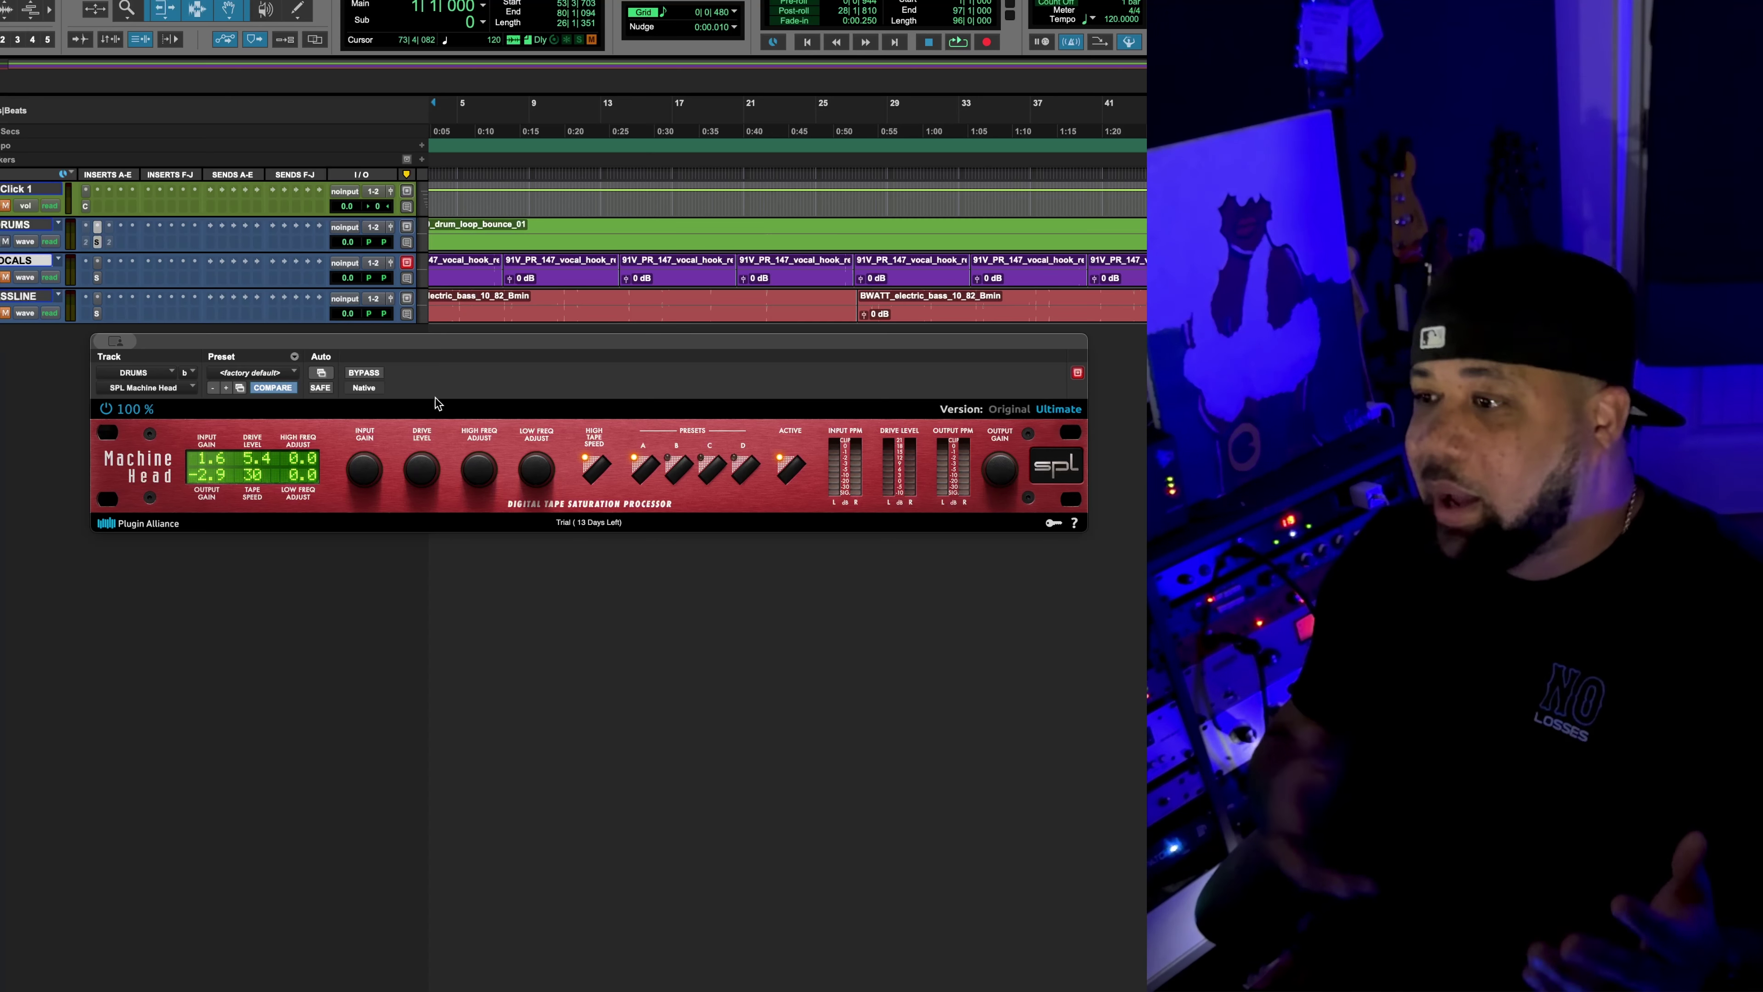
Play the session repeatedly while switching Machine Head between the Original and Ultimate versions, ending on Ultimate with playback stopped.
key("space")
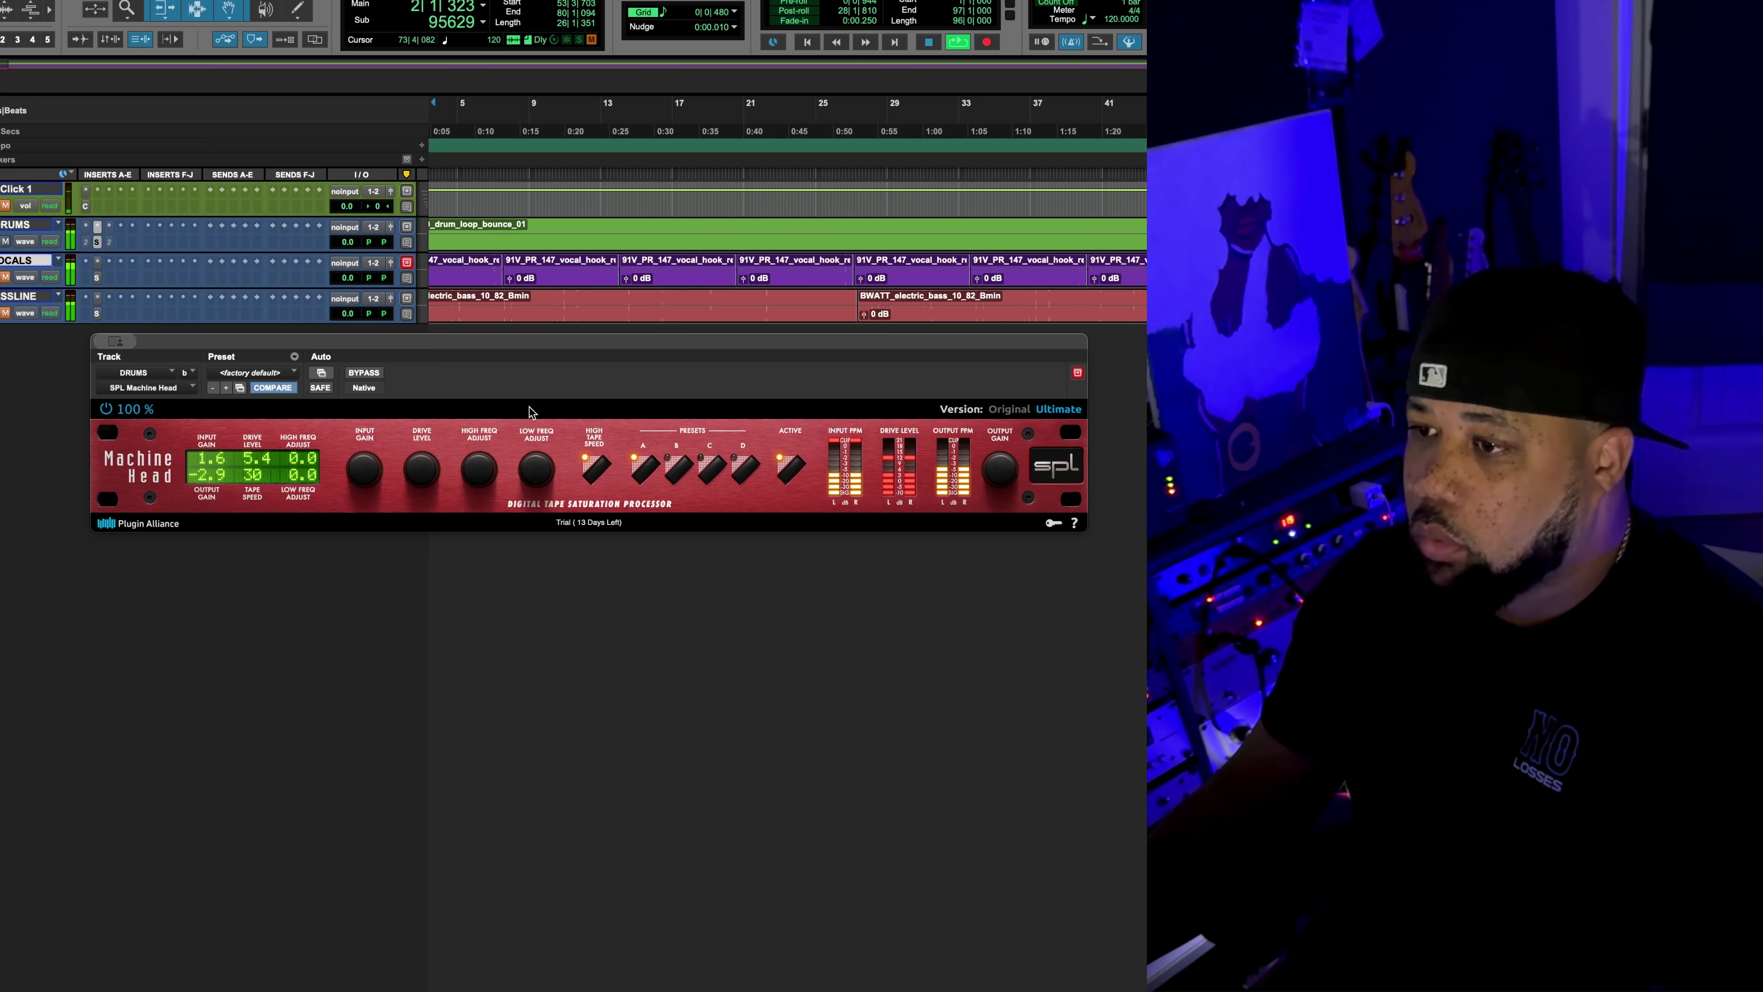
left_click(1010, 409)
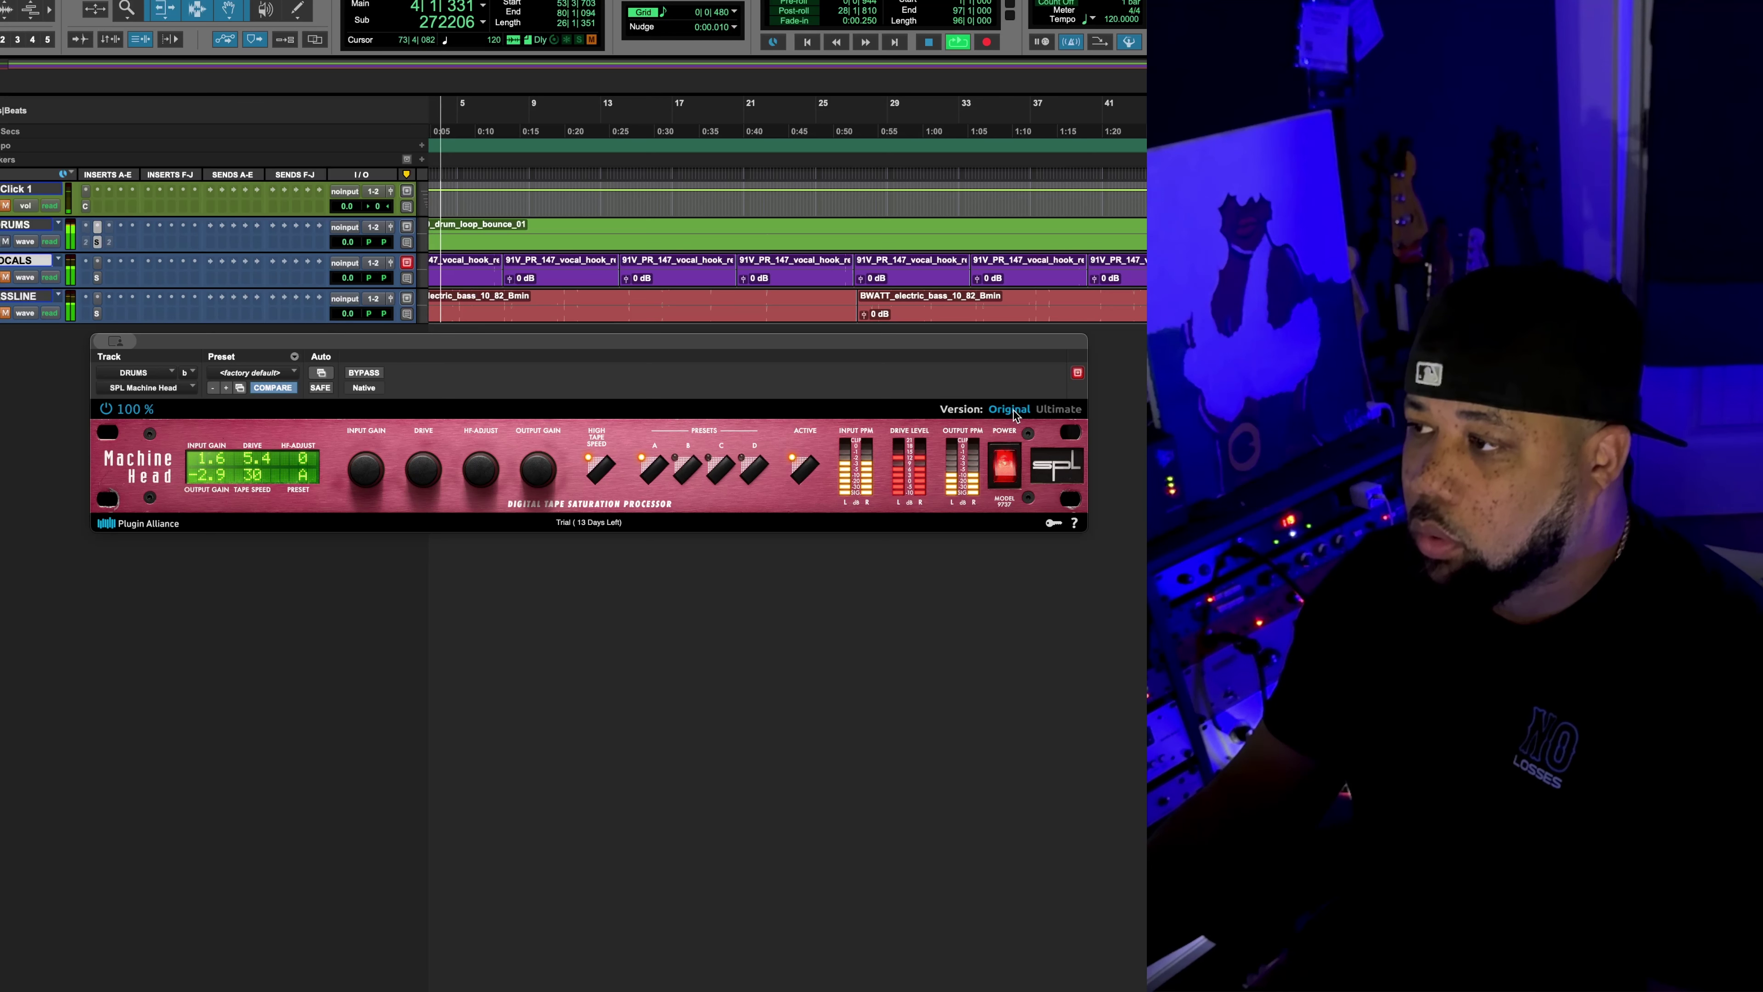
left_click(1052, 411)
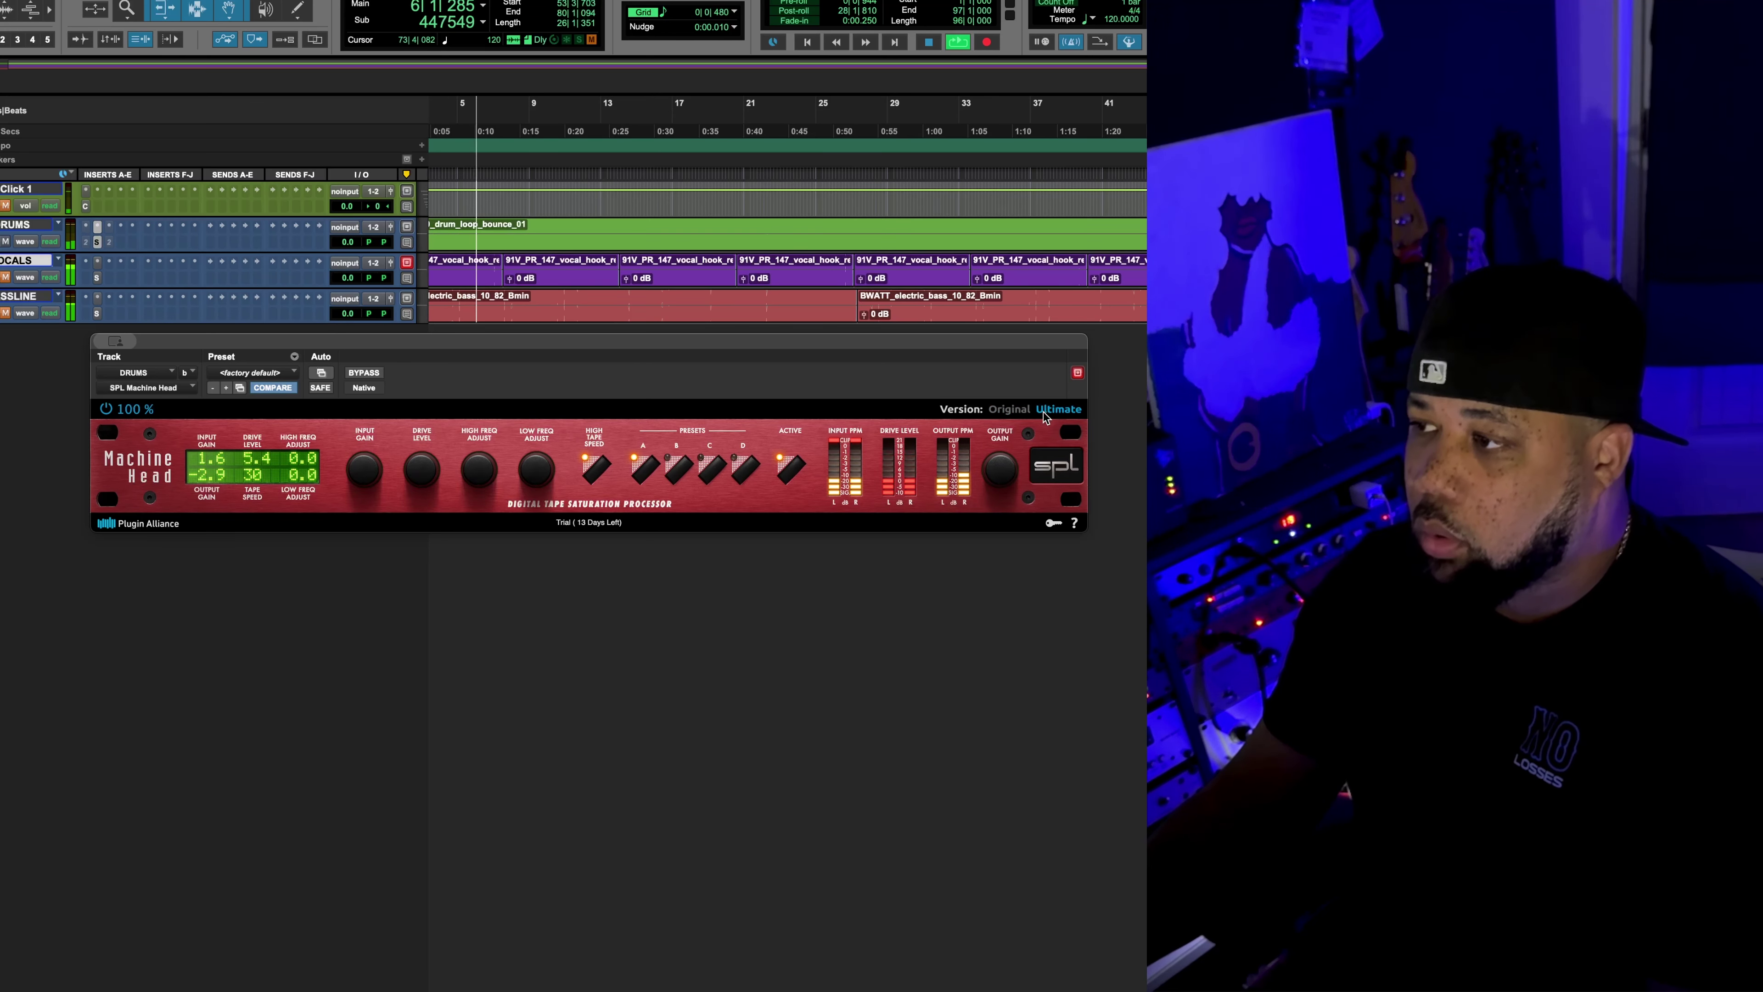
key("space")
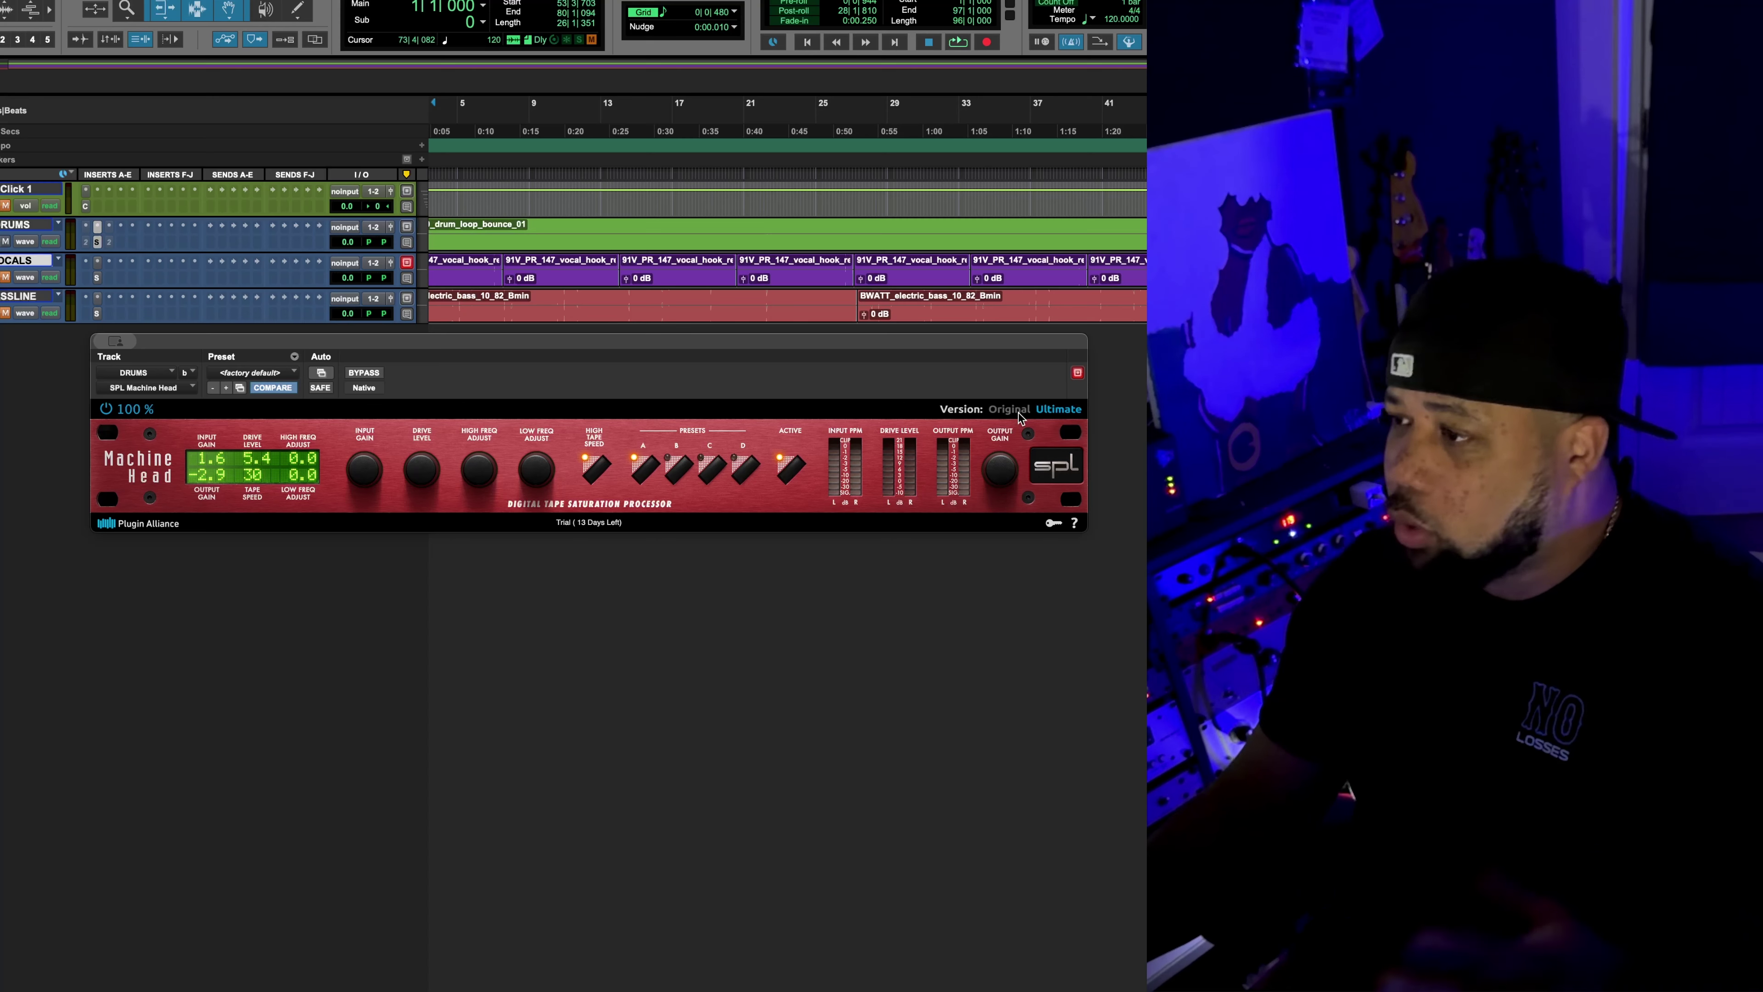
key("space")
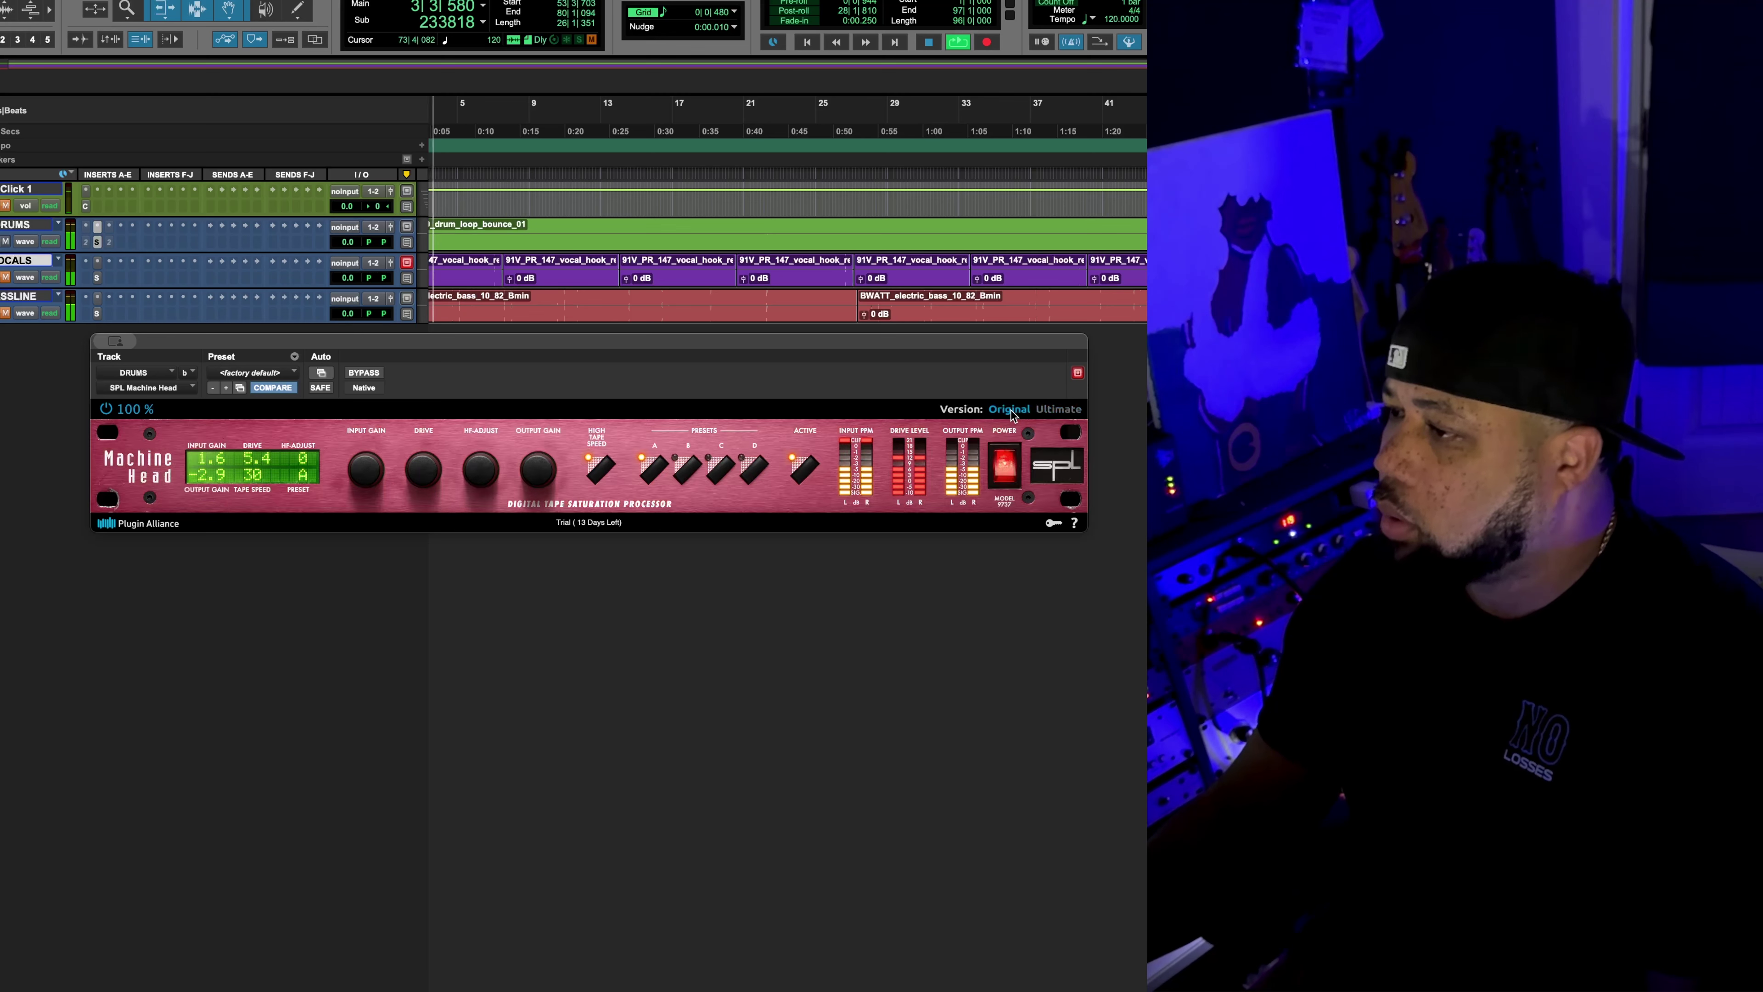
left_click(1008, 410)
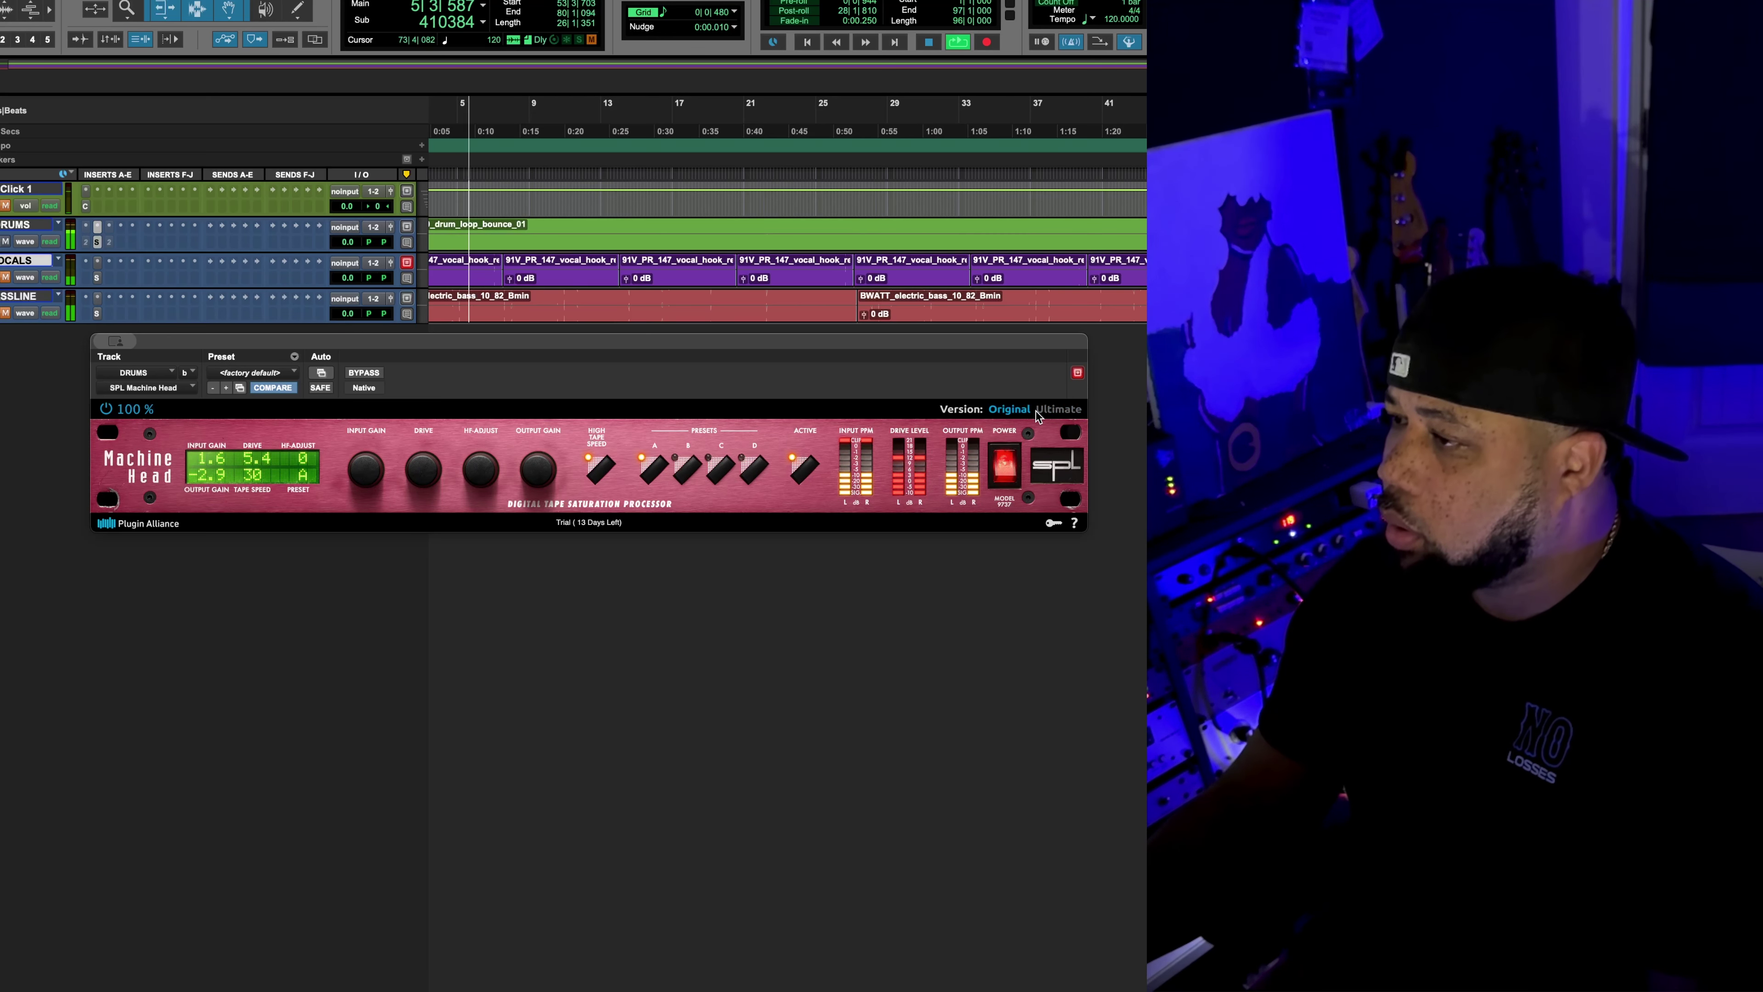
left_click(1052, 410)
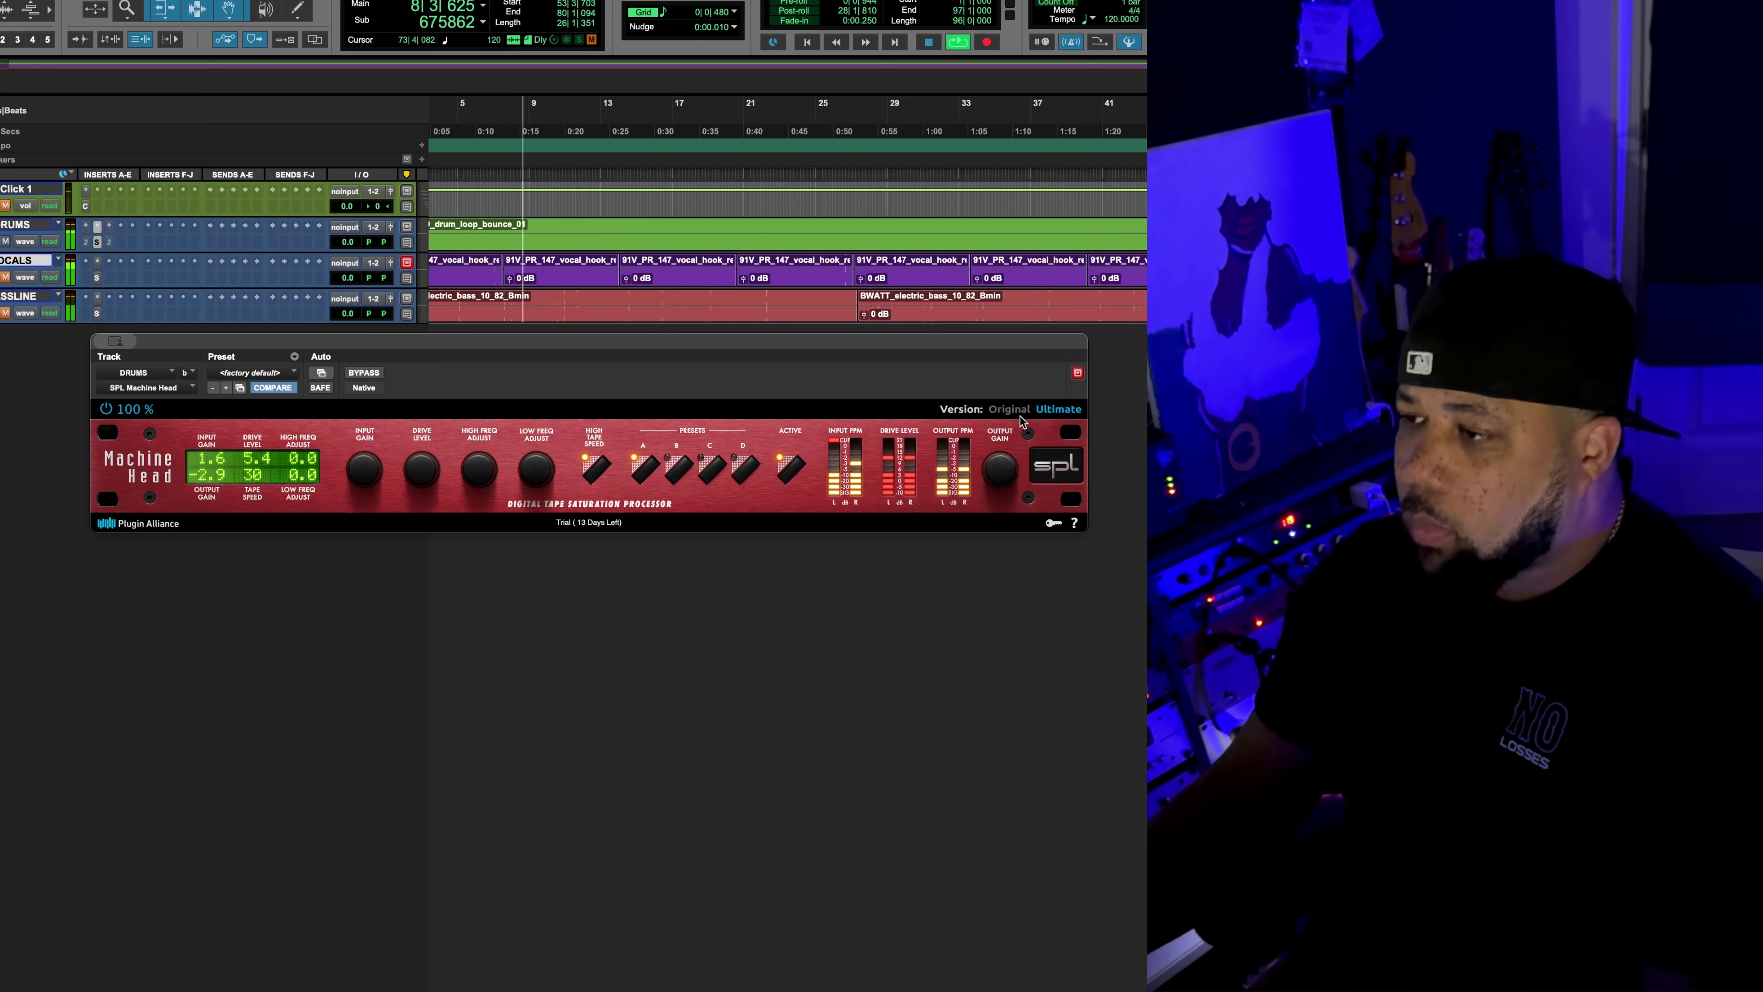
key("space")
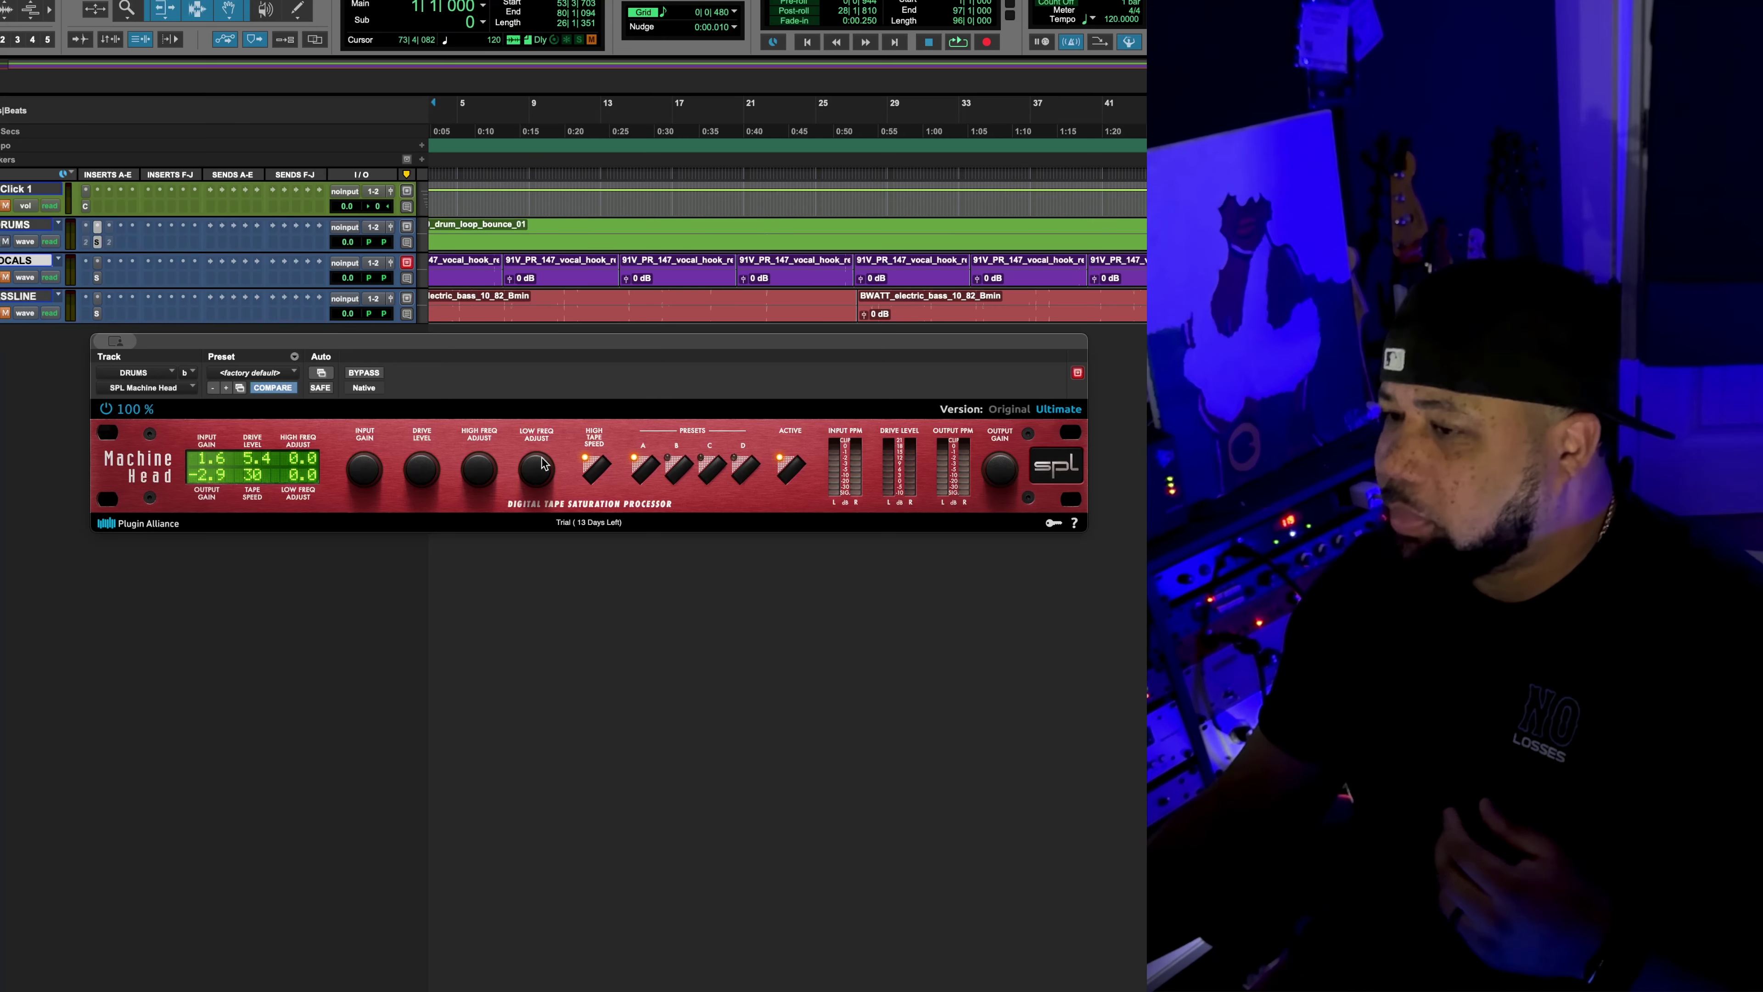
During playback, set Machine Head's low frequency adjust to 0.8 and high frequency adjust to 4.5.
key("space")
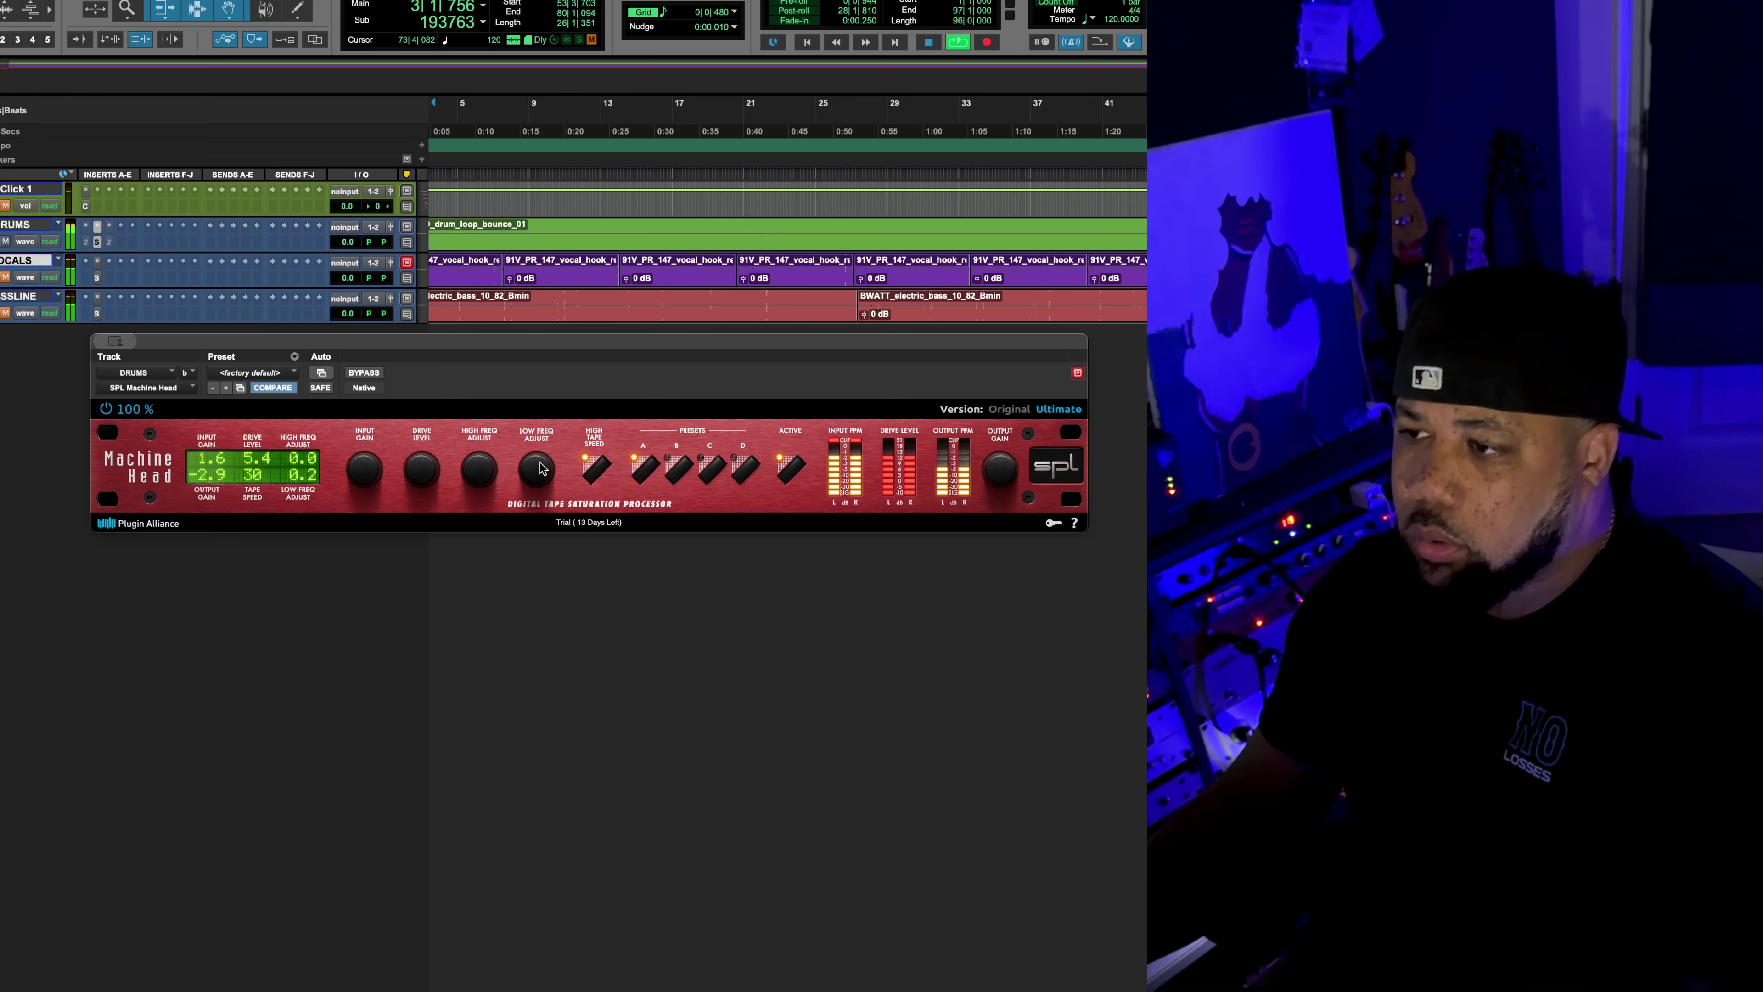
left_click_drag(538, 400, 472, 432)
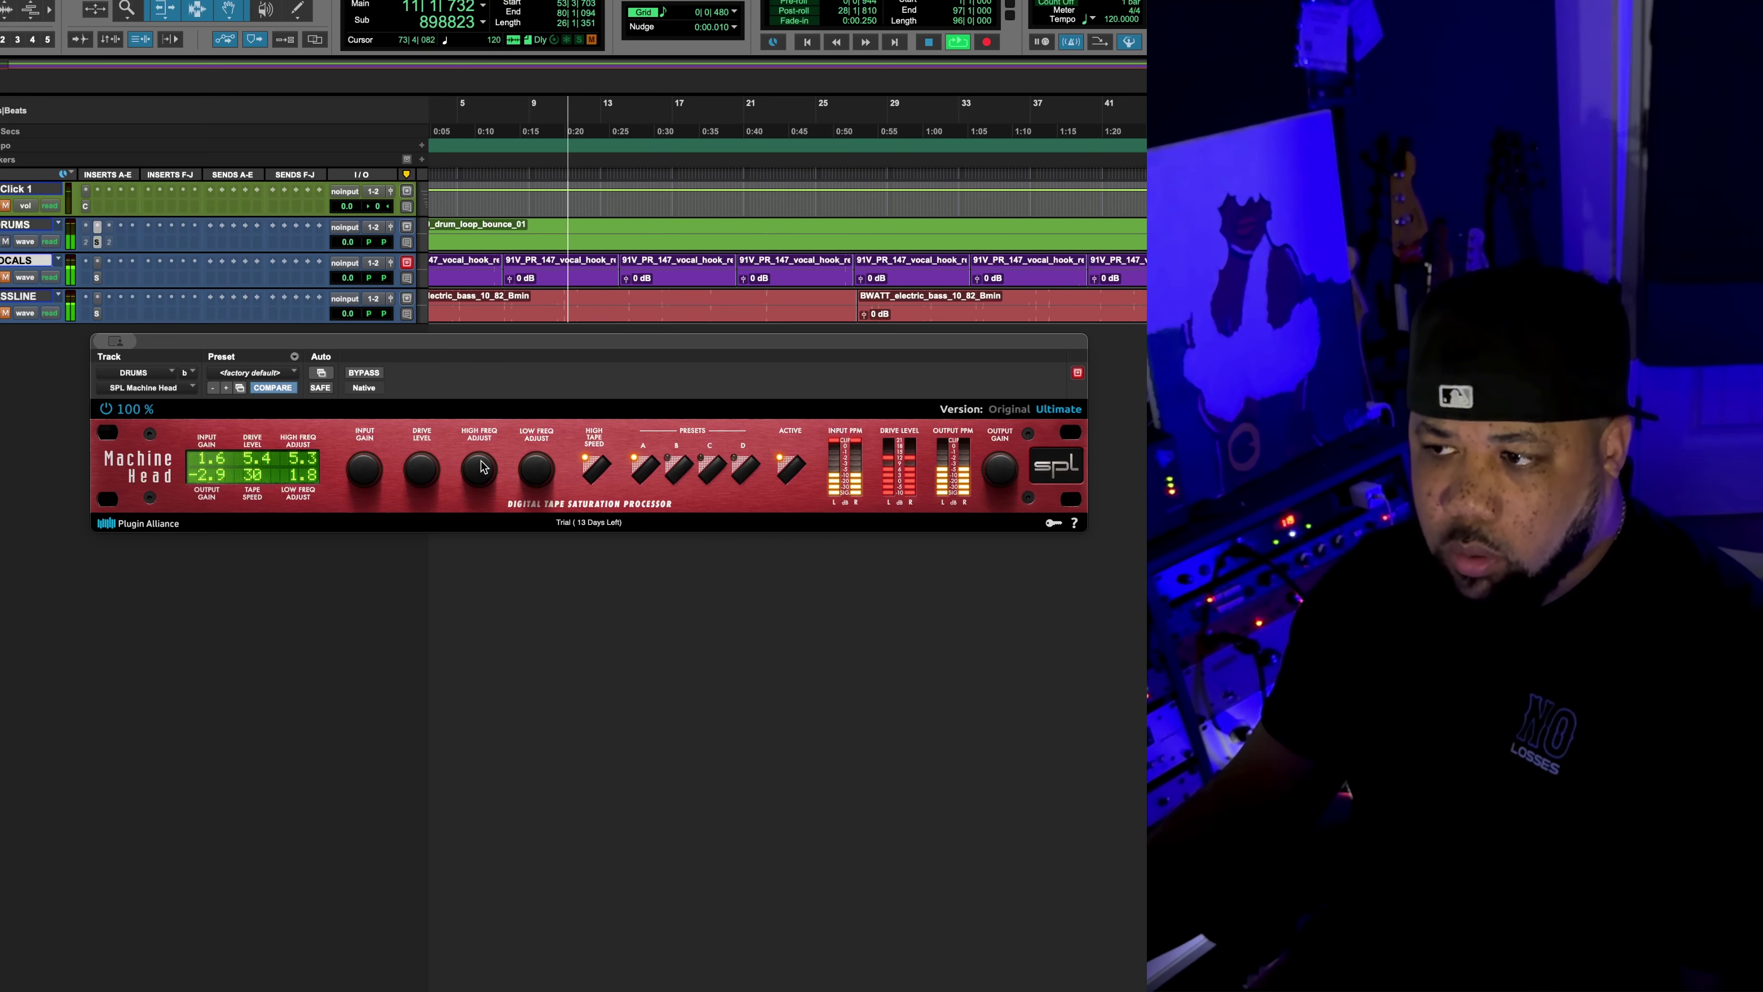
left_click(365, 373)
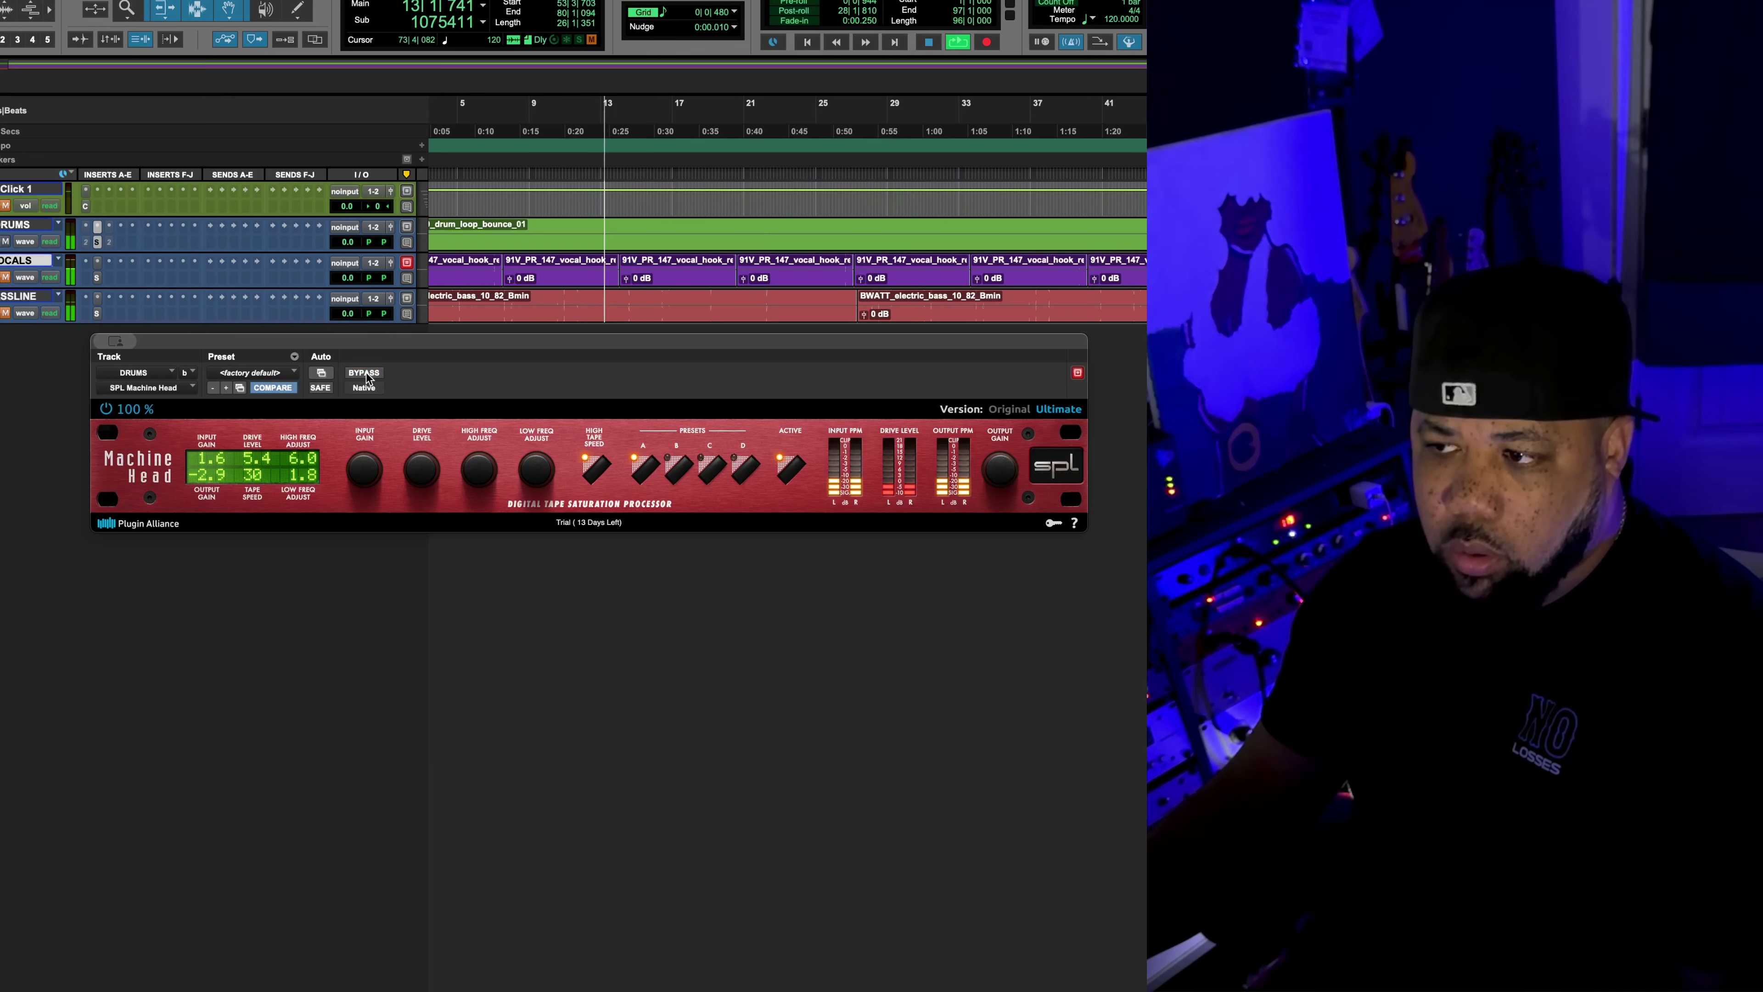
left_click_drag(484, 471, 533, 489)
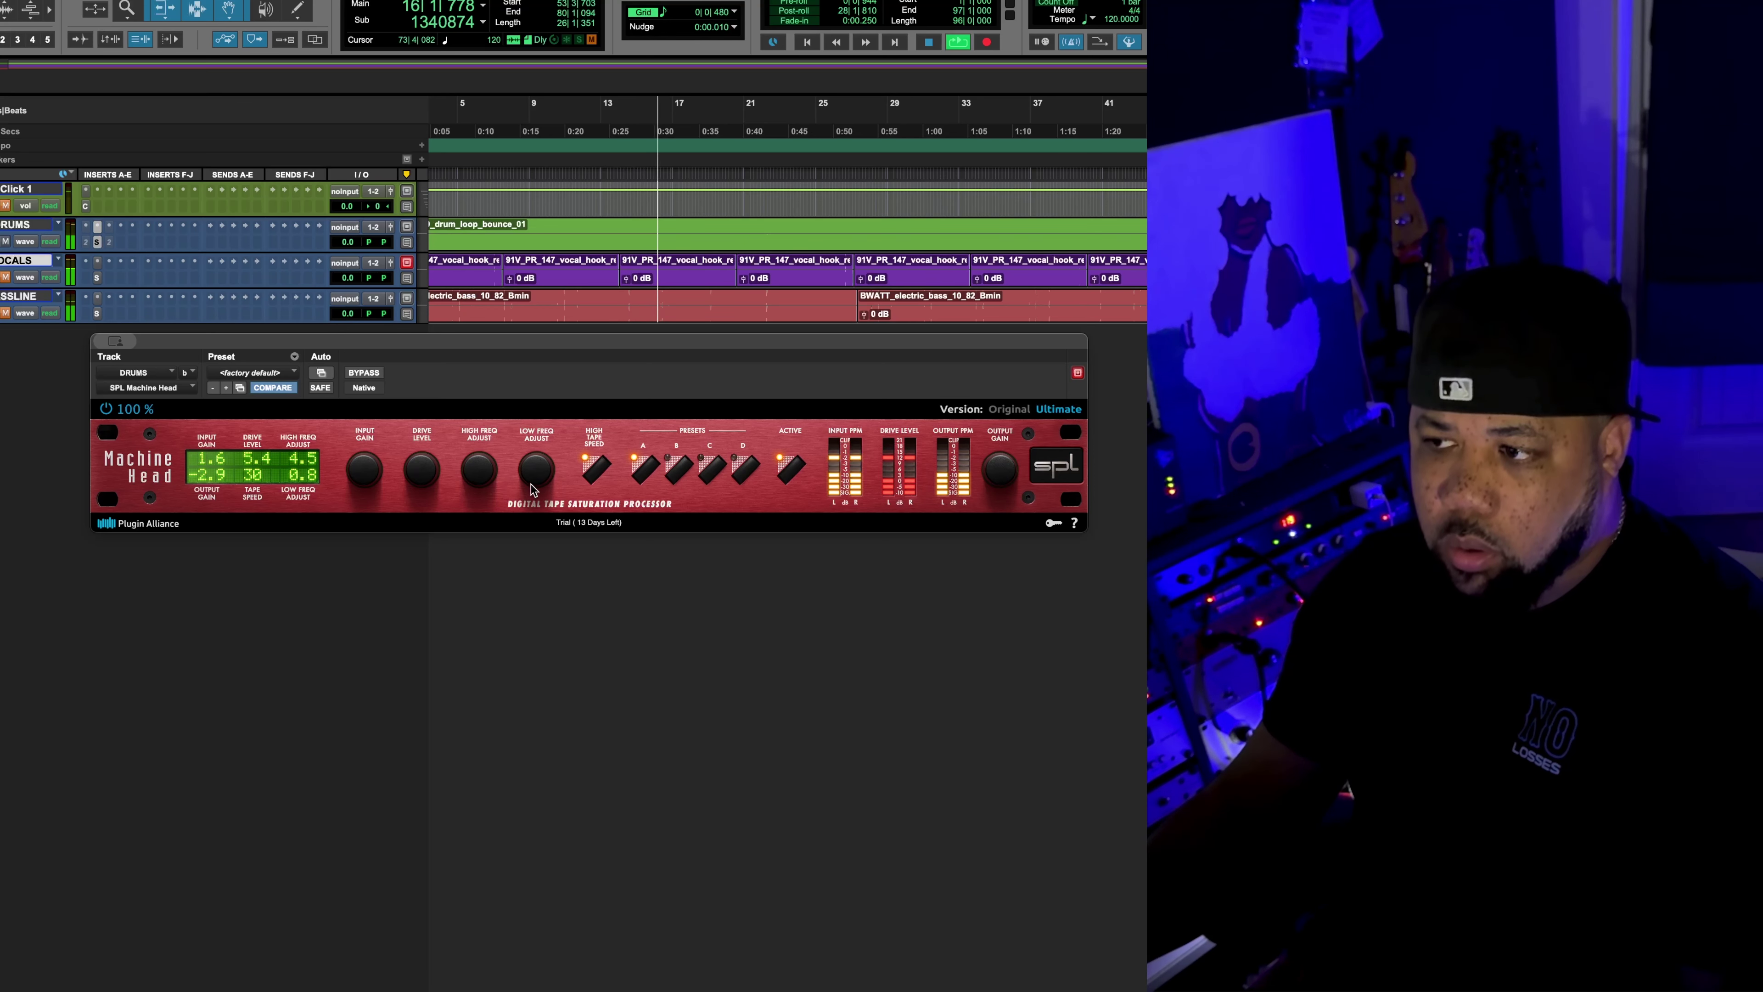
key("space")
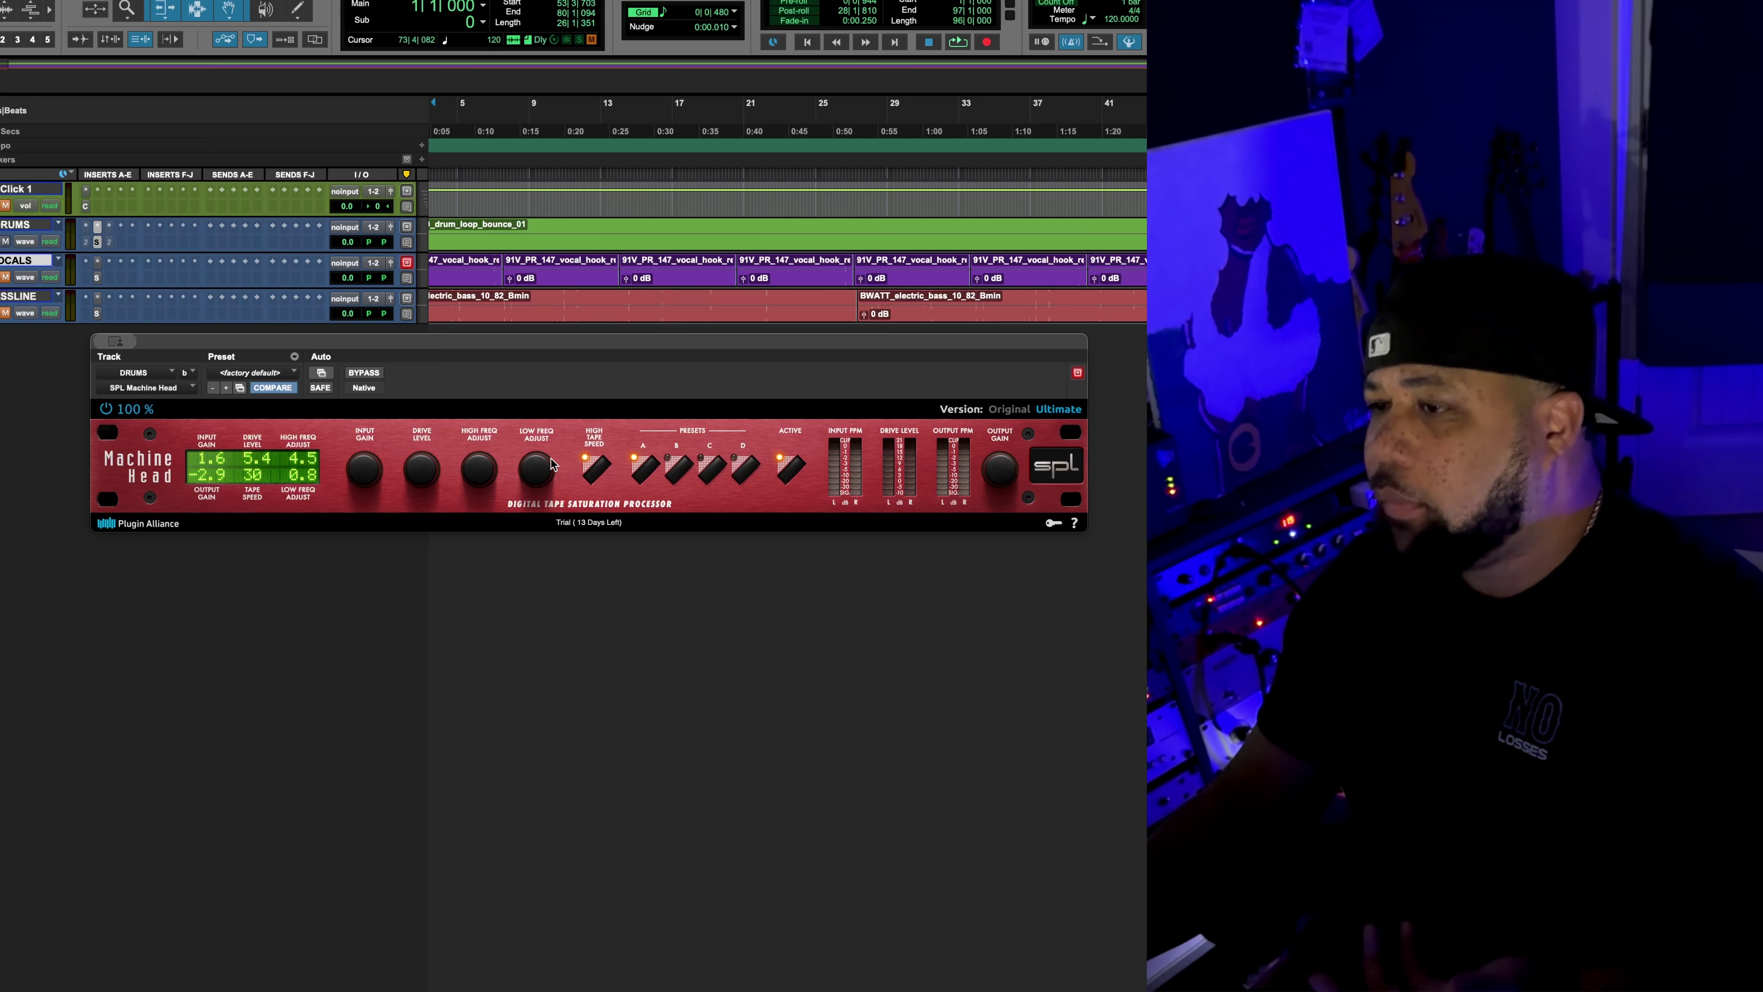
Open EQ Curve Analyzer 2 on the DRUMS track during playback and arrange it below the Machine Head window.
left_click(108, 226)
key("space")
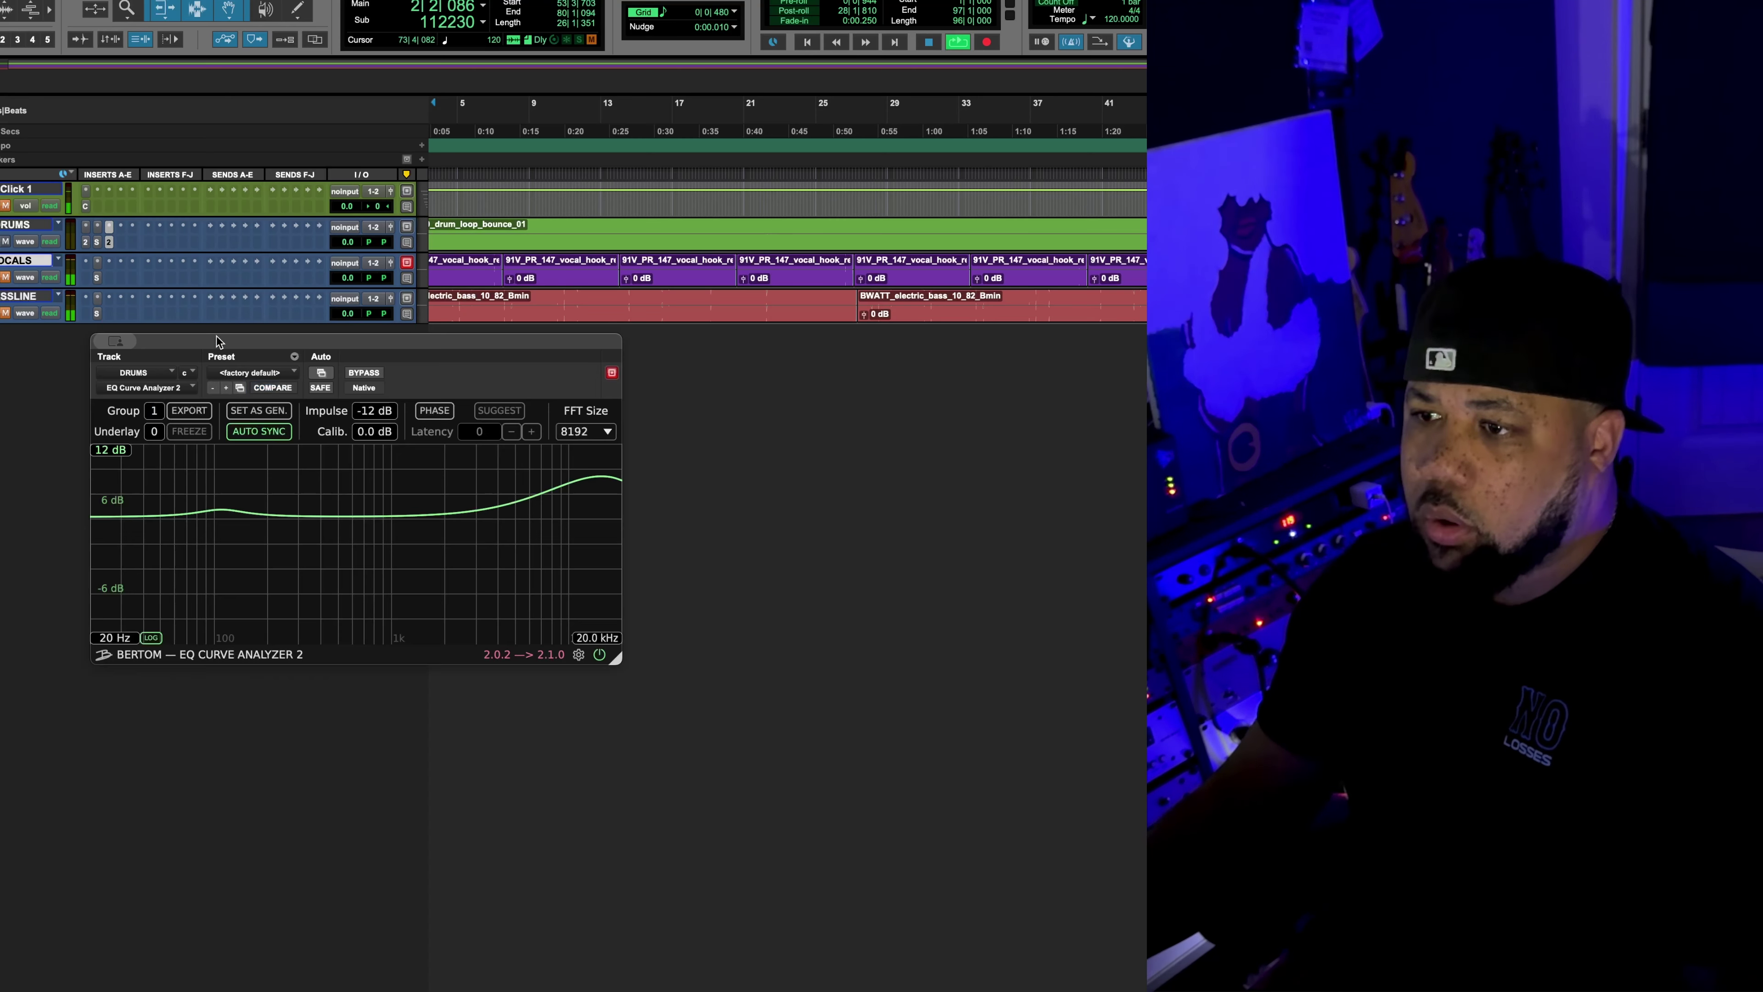
left_click_drag(220, 340, 577, 279)
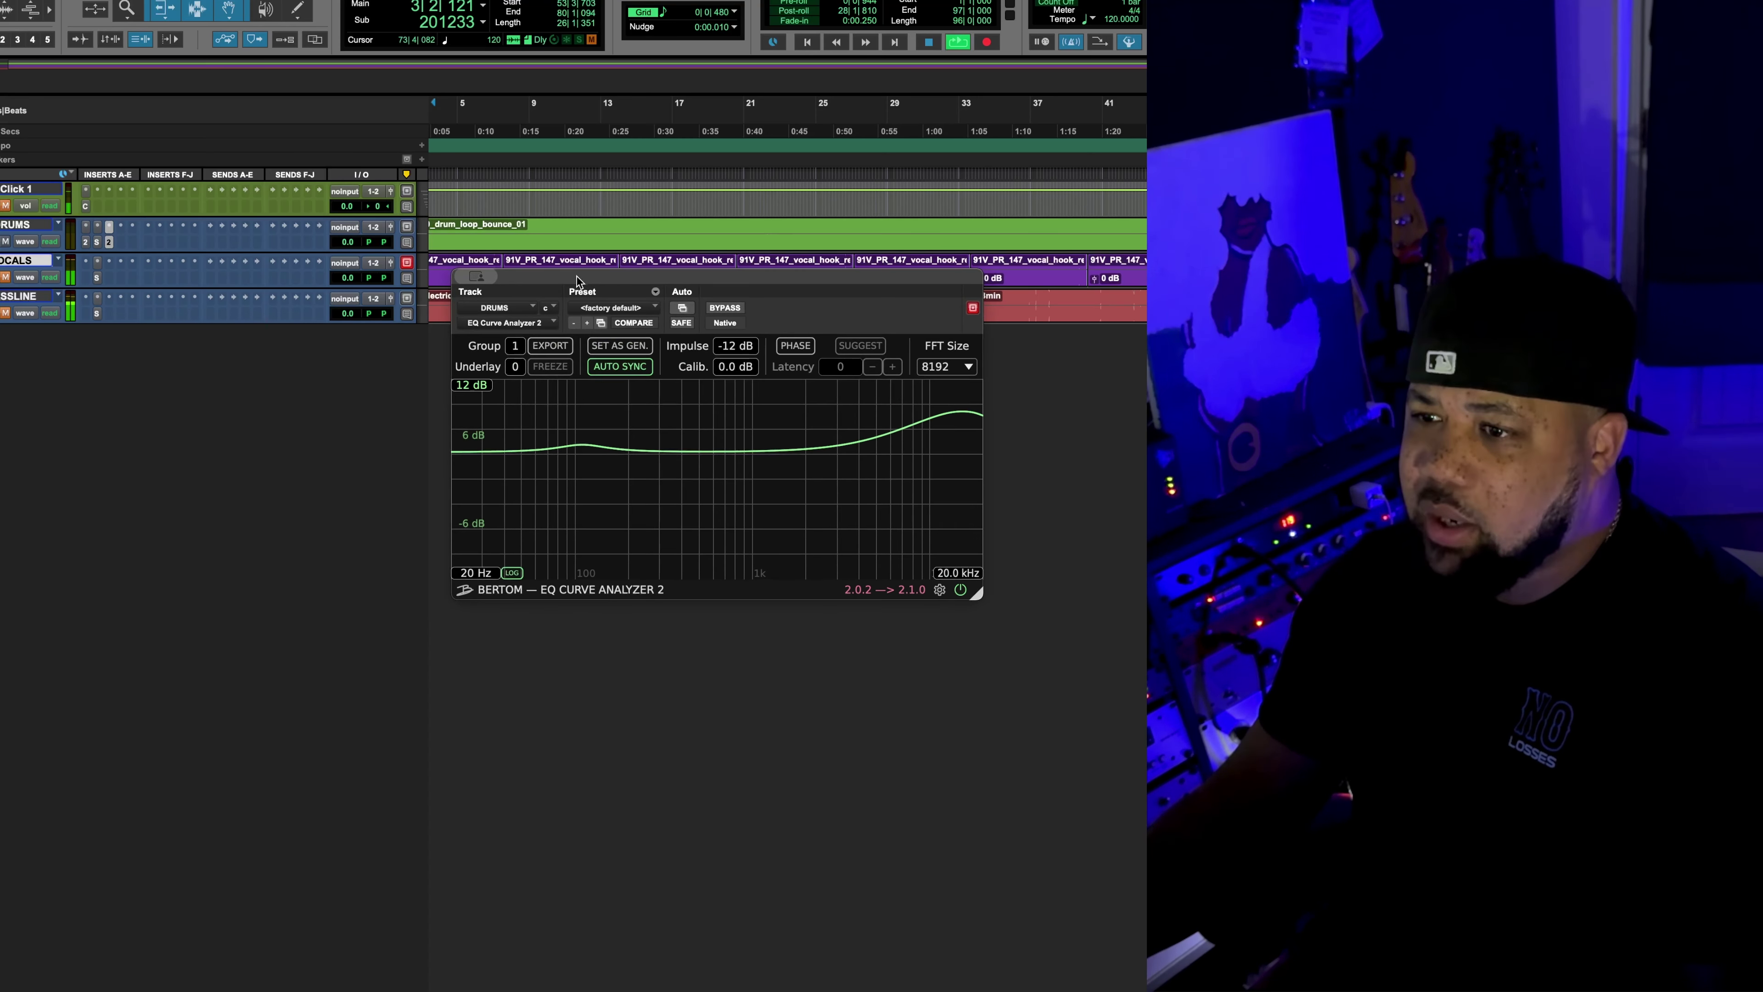
left_click(97, 262)
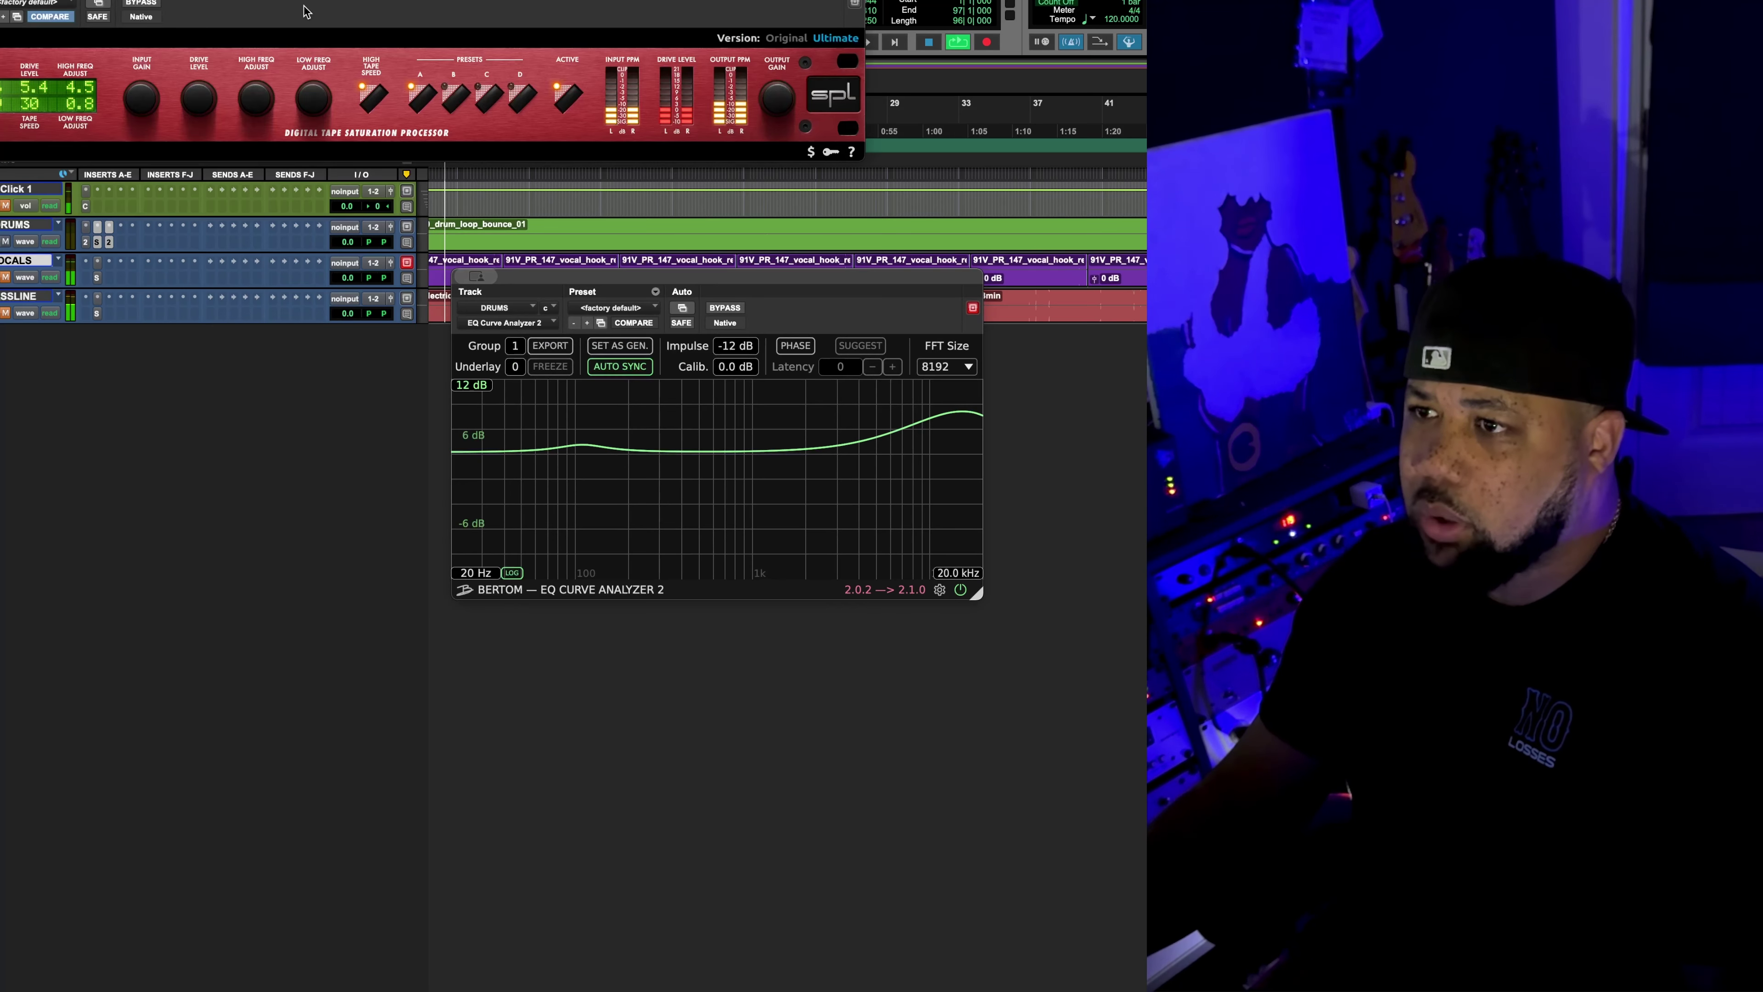
left_click_drag(307, 15, 445, 121)
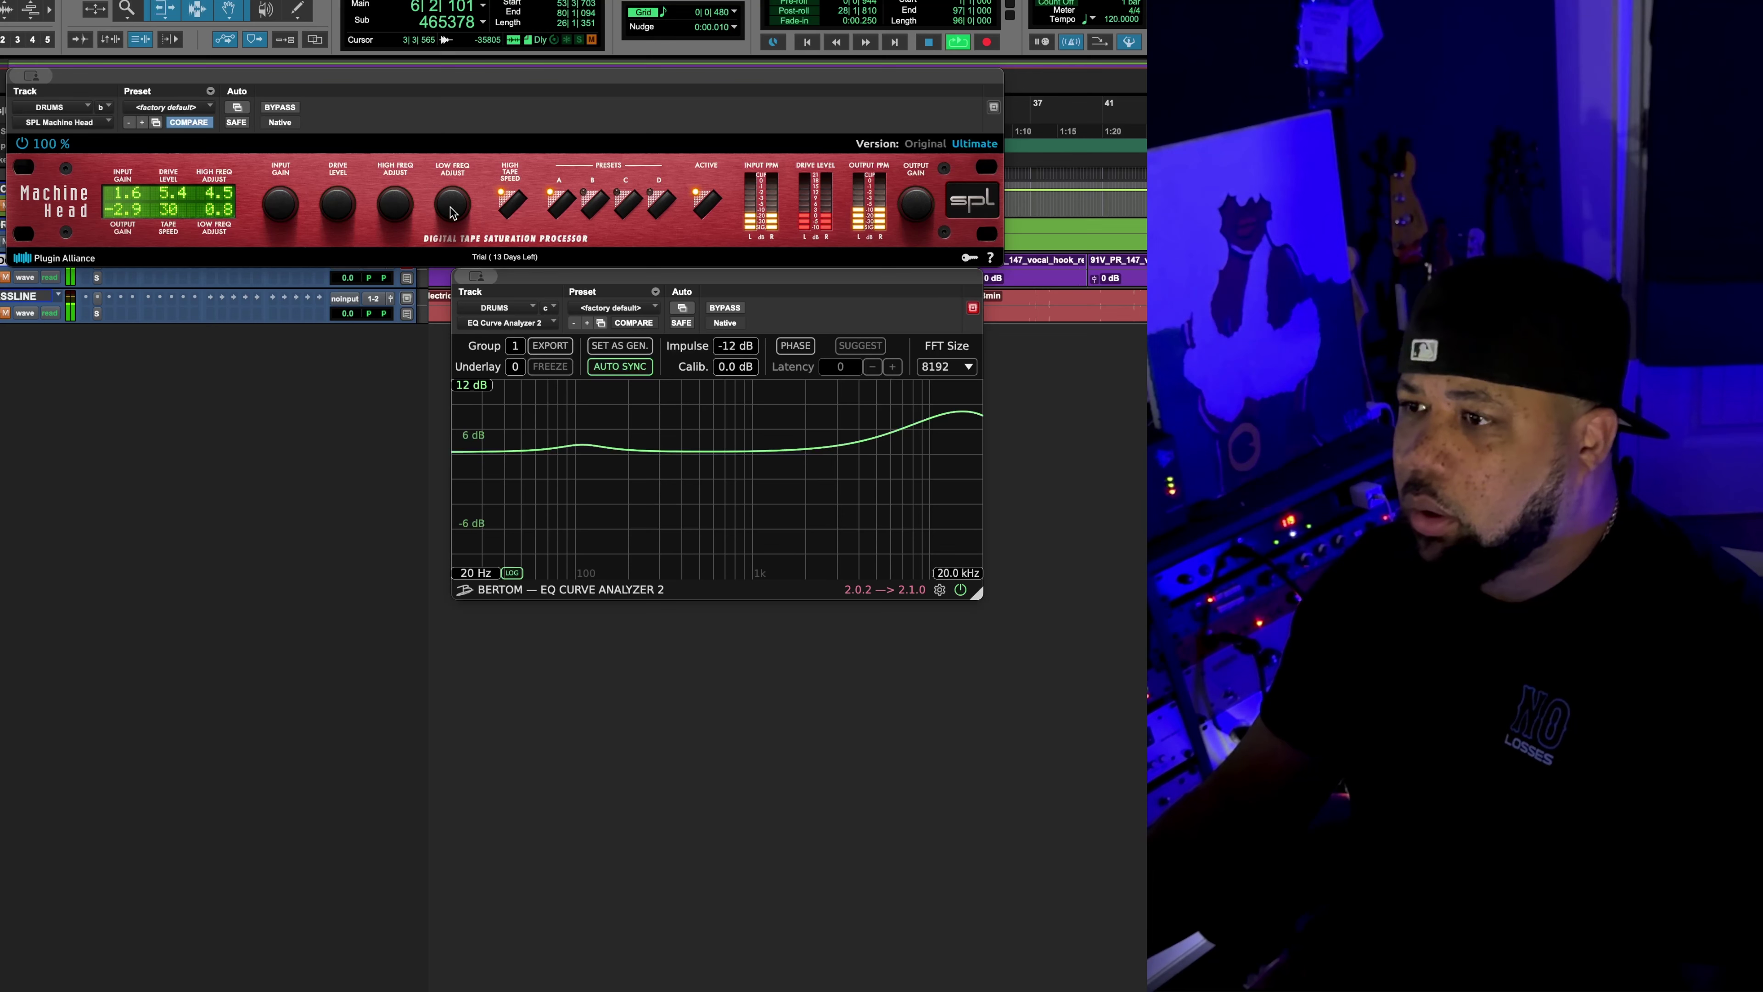
Sweep Machine Head's low frequency adjust up to 6.0 and back to 0.0, and set the high frequency adjust to 6.0.
left_click_drag(448, 222, 450, 219)
mouse_move(584, 458)
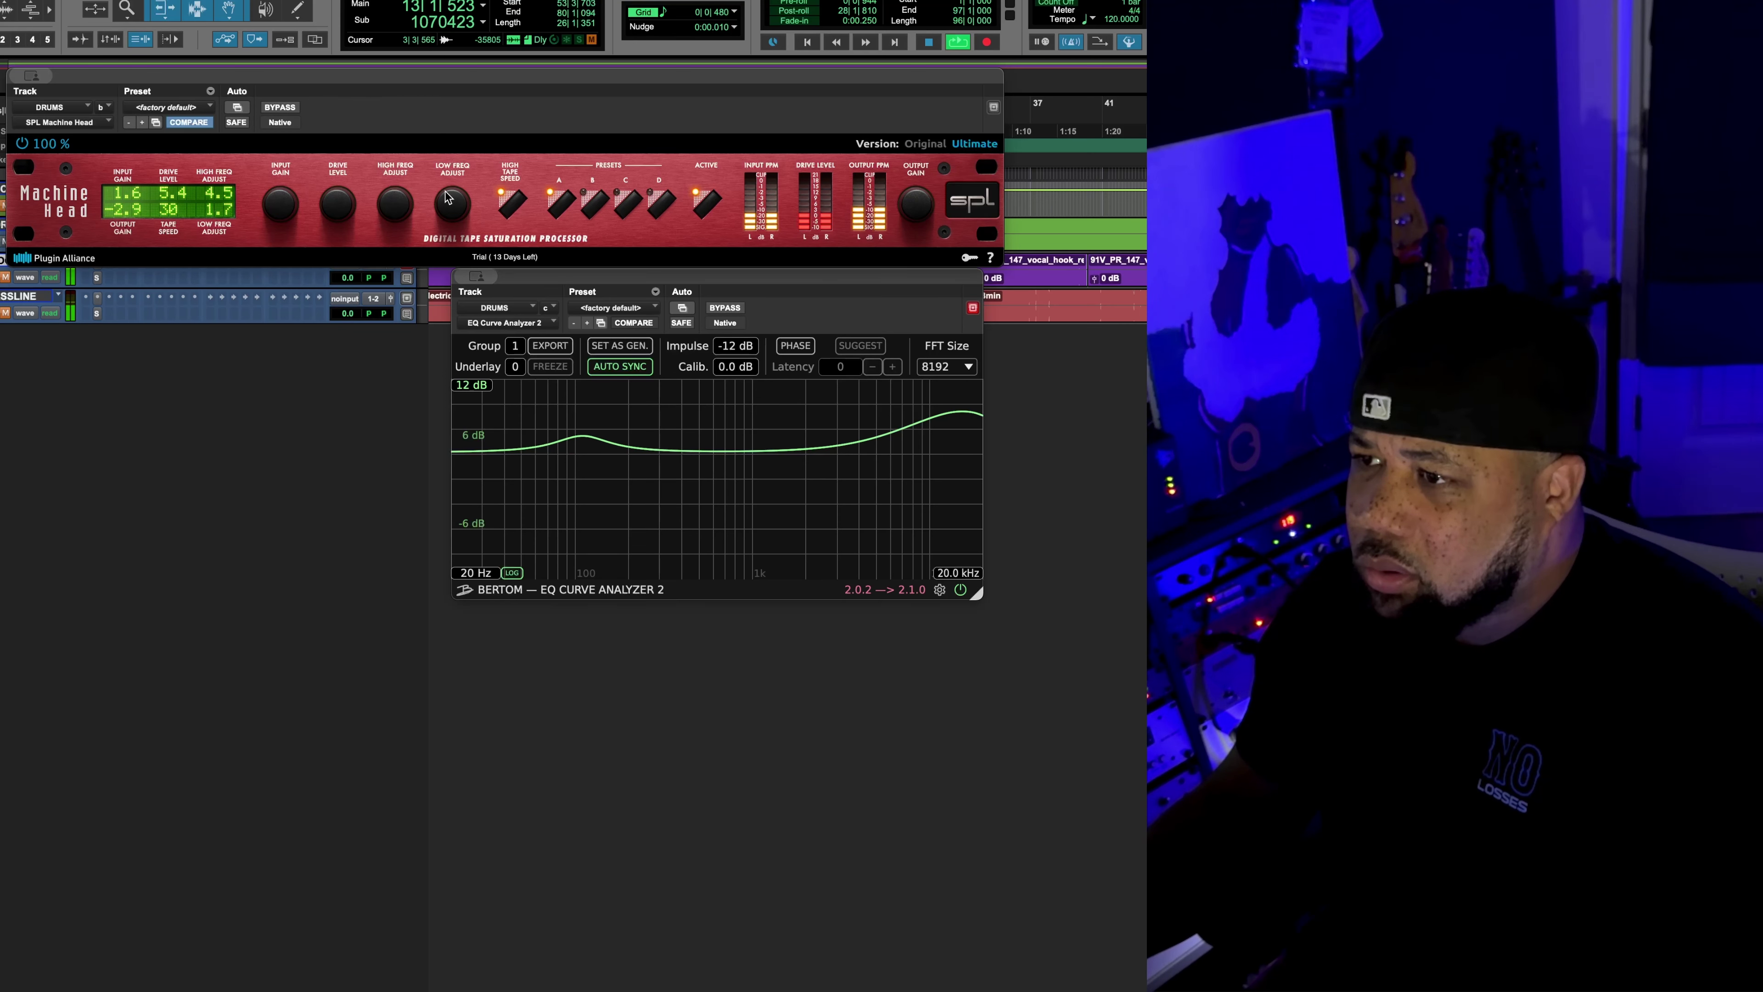
left_click_drag(448, 198, 466, 47)
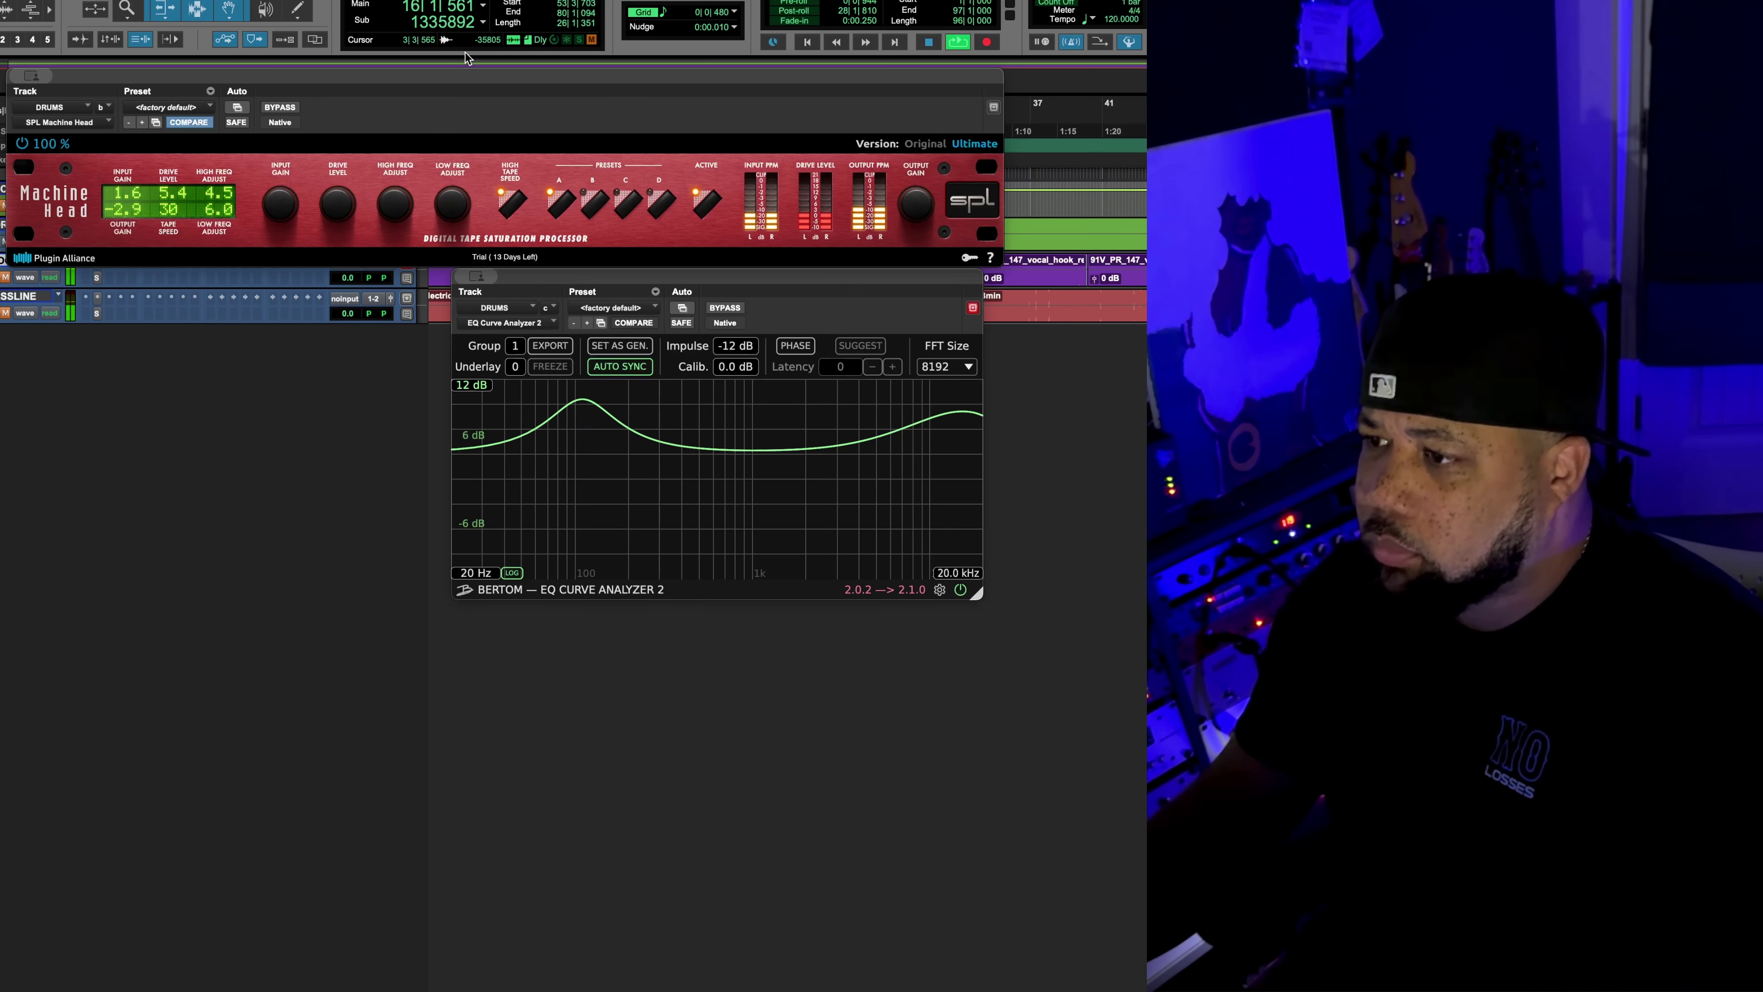
left_click_drag(463, 220, 458, 398)
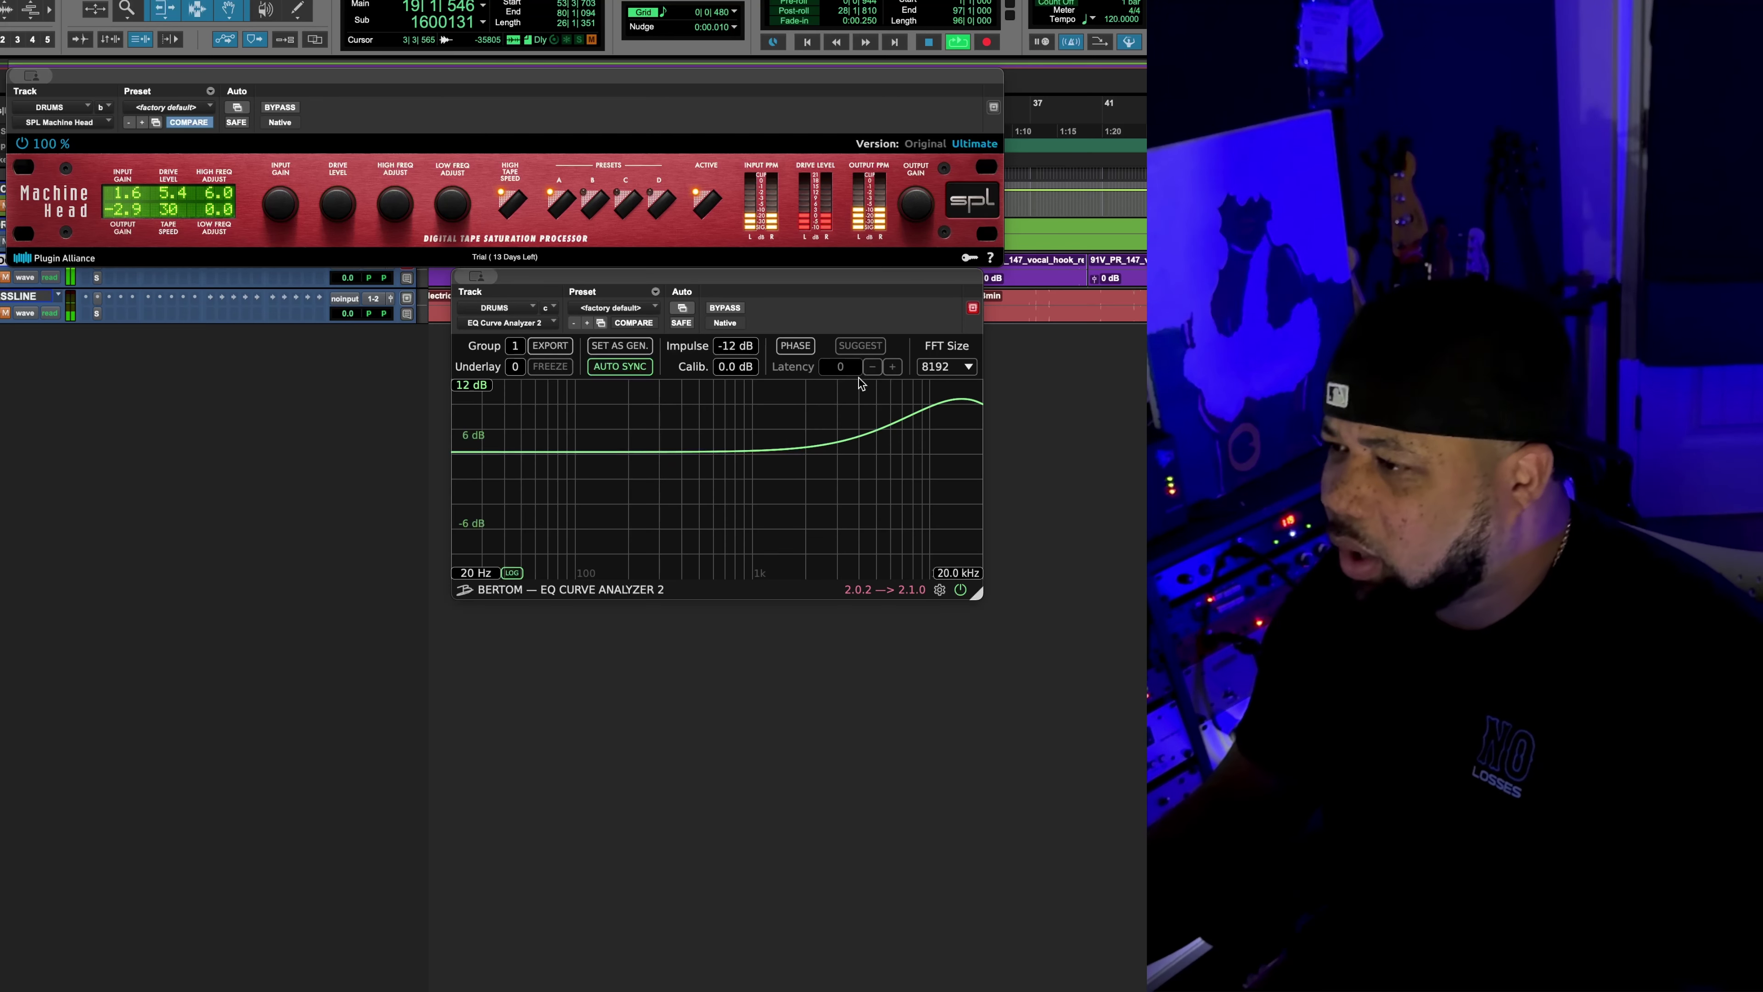
Sweep the drum Machine Head's high frequency adjust down into negative values, and bring it back up to -0.3.
mouse_move(930, 415)
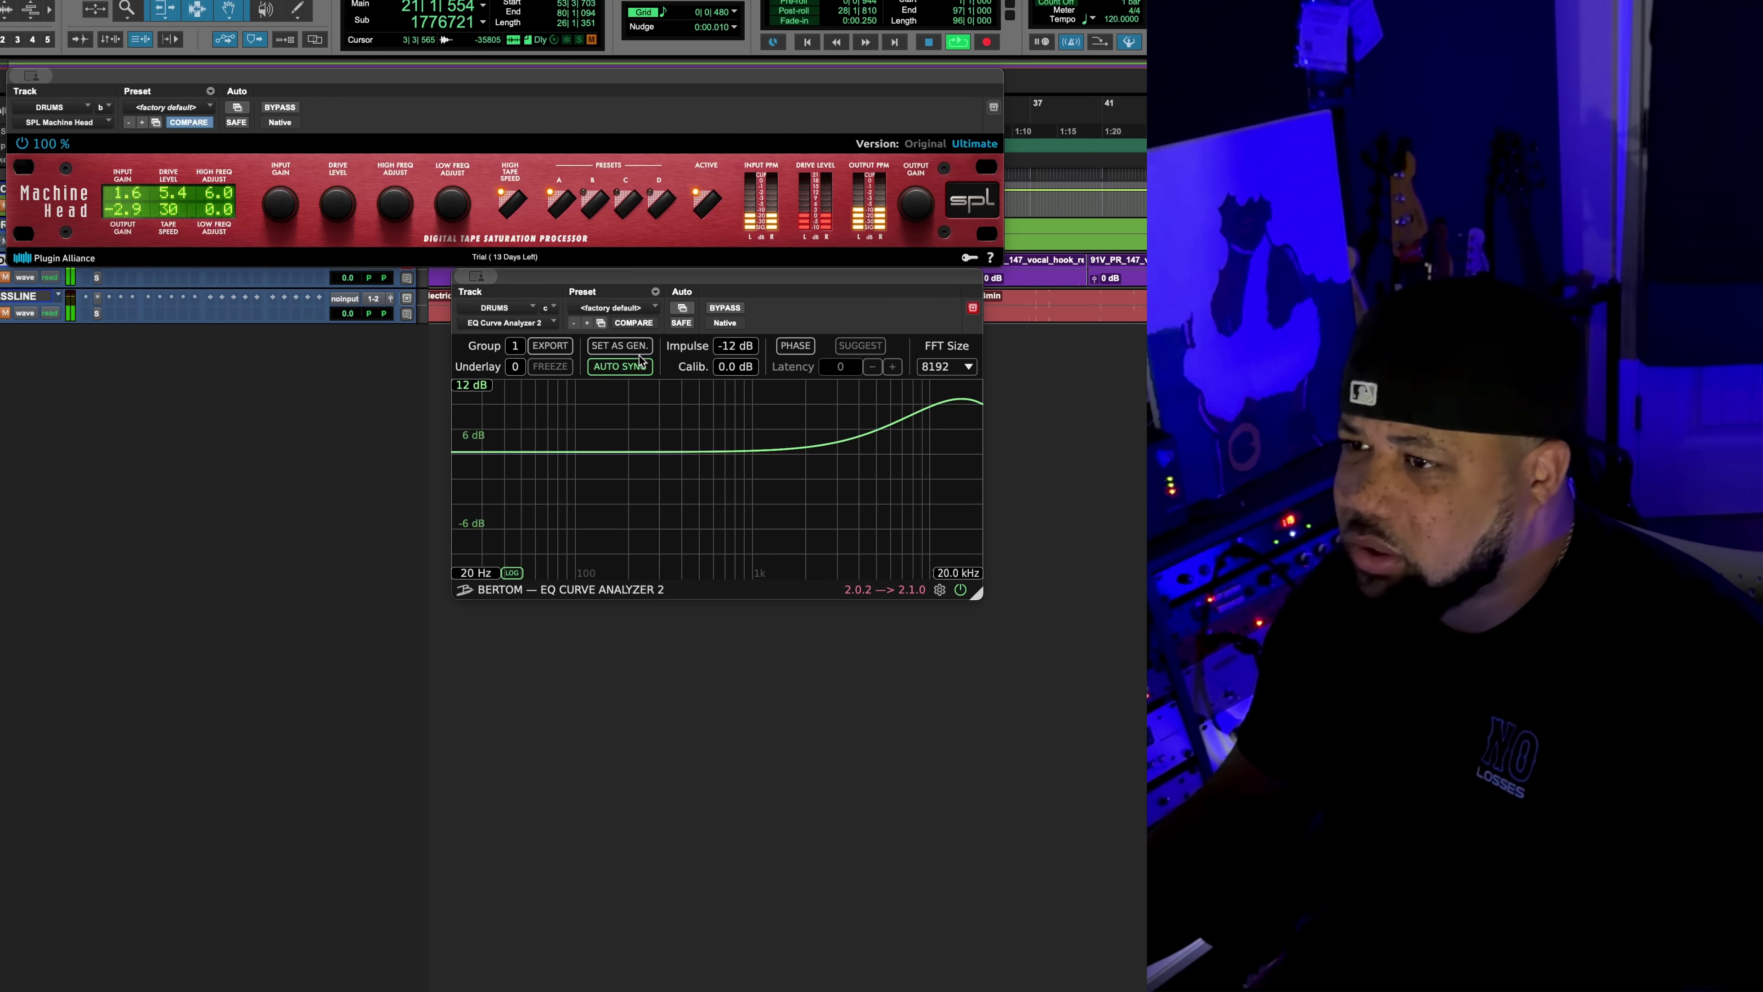
left_click_drag(389, 251, 395, 406)
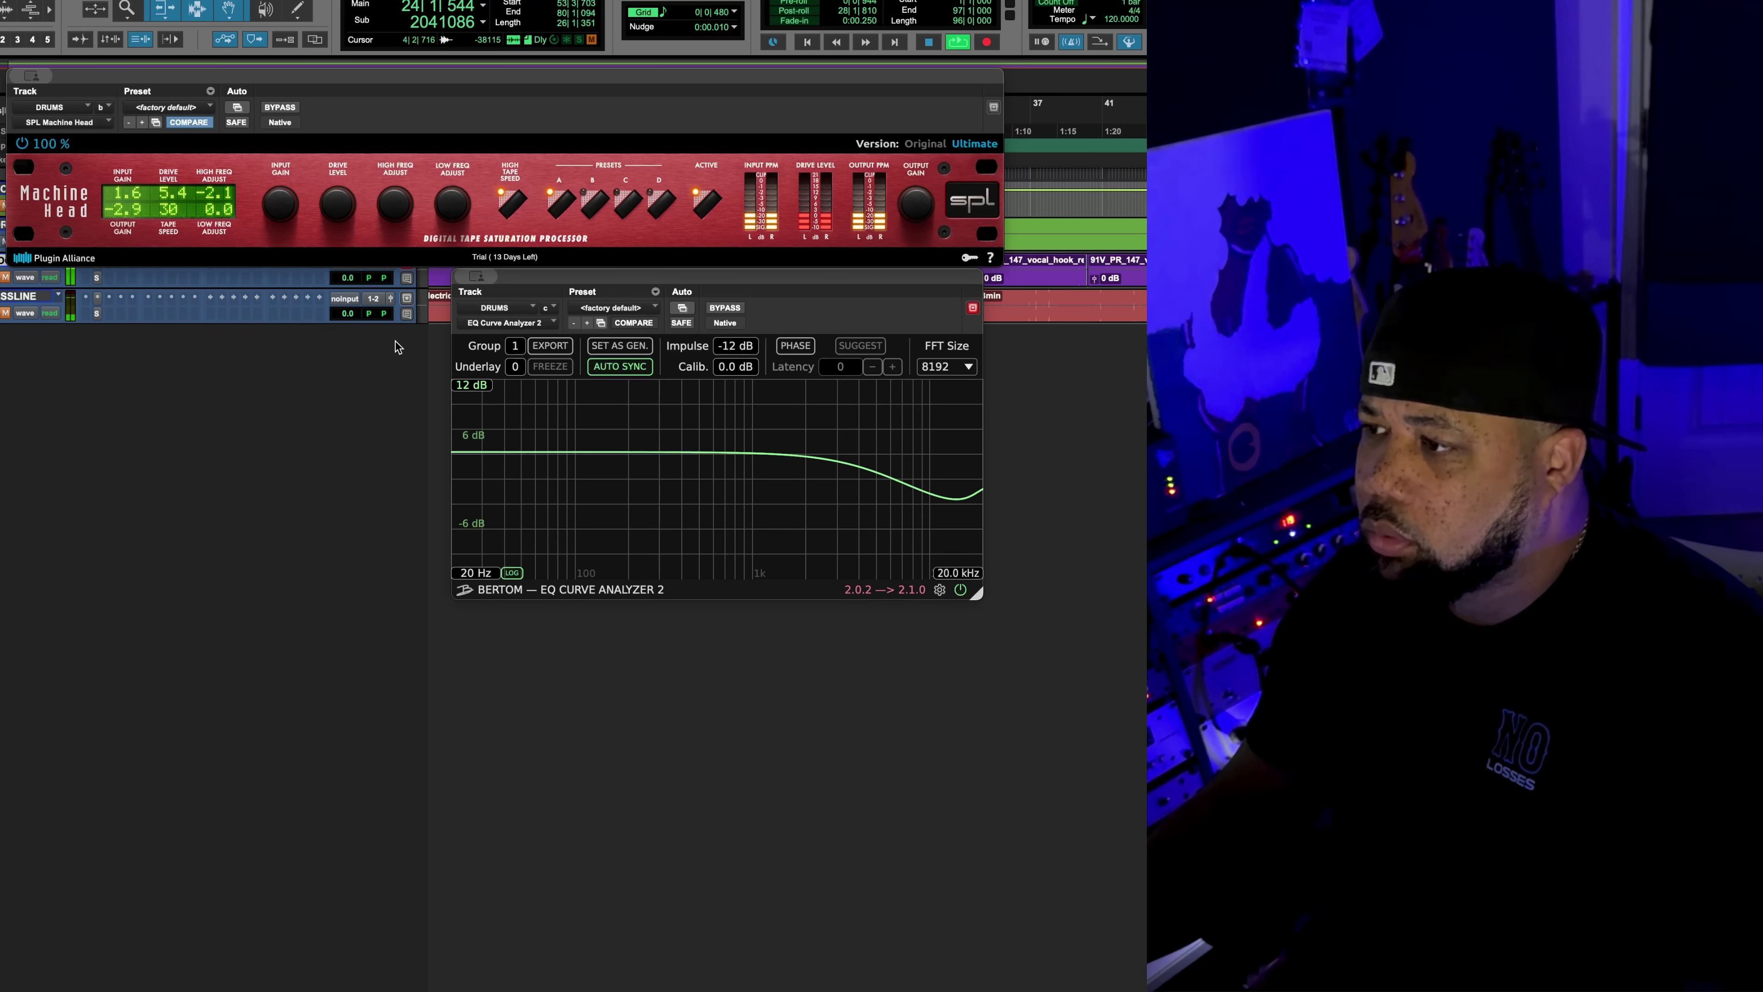
left_click_drag(397, 345, 397, 326)
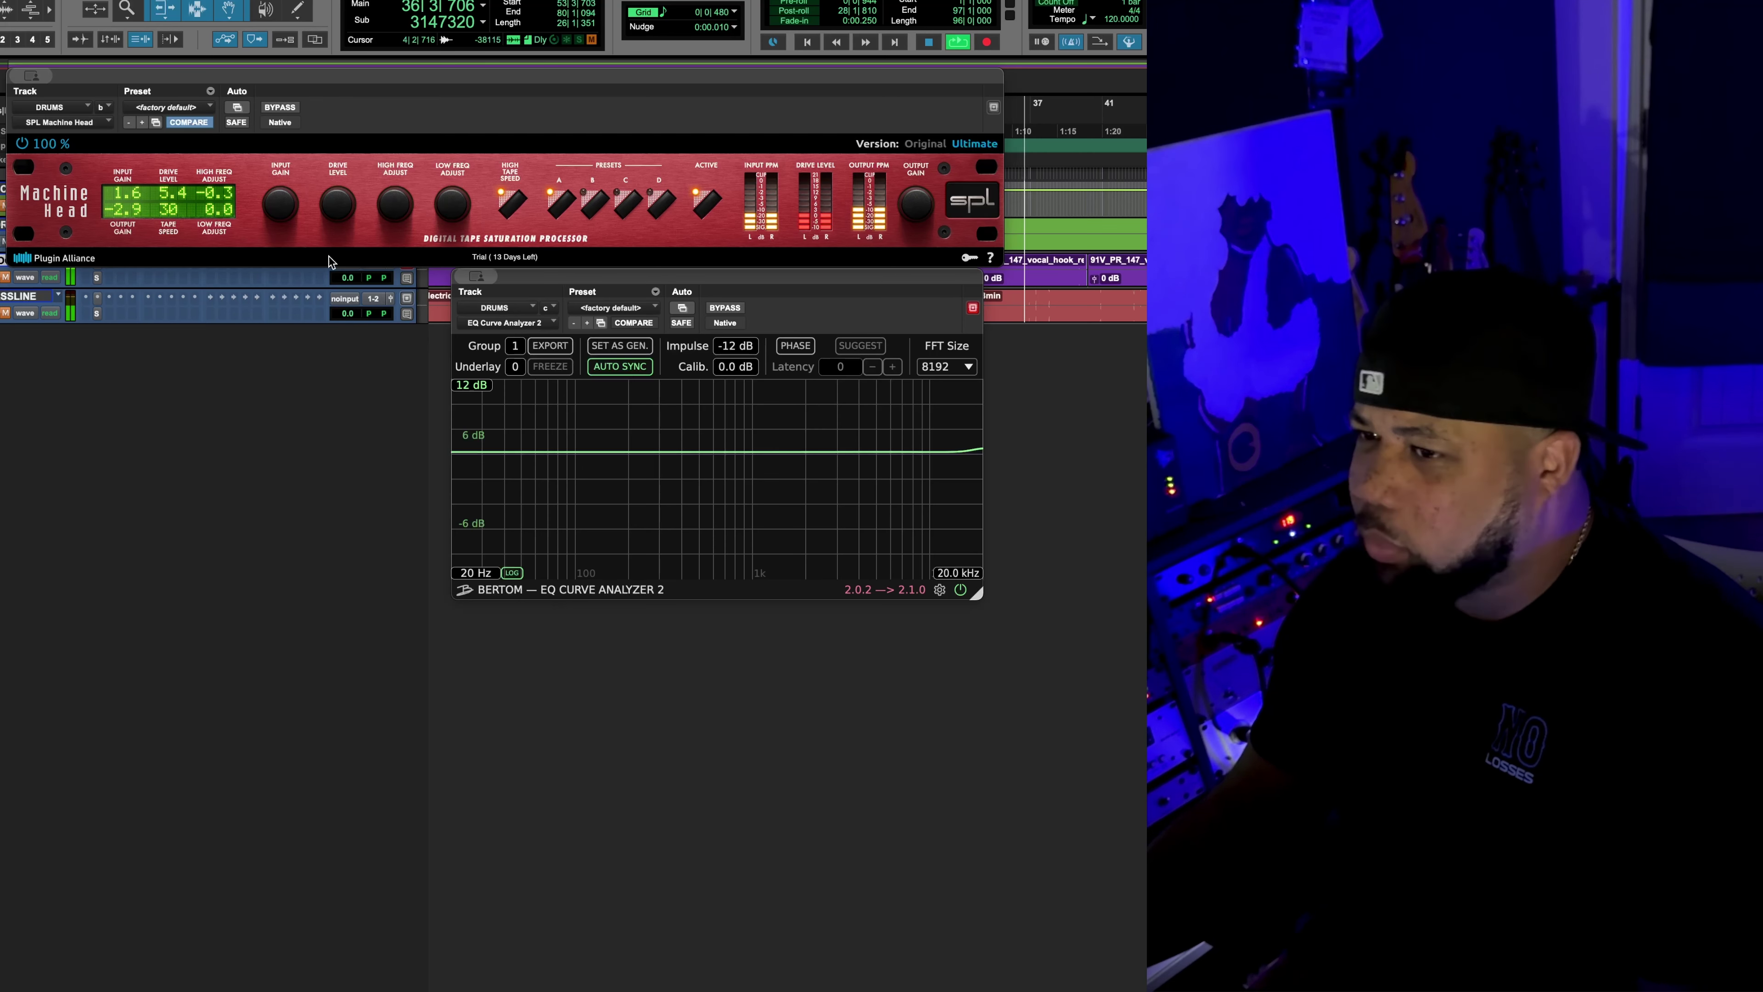
Set the drum Machine Head's low frequency adjust to 3.7 and compare the sound with the plugin bypassed, ending with playback stopped.
left_click_drag(174, 79, 327, 75)
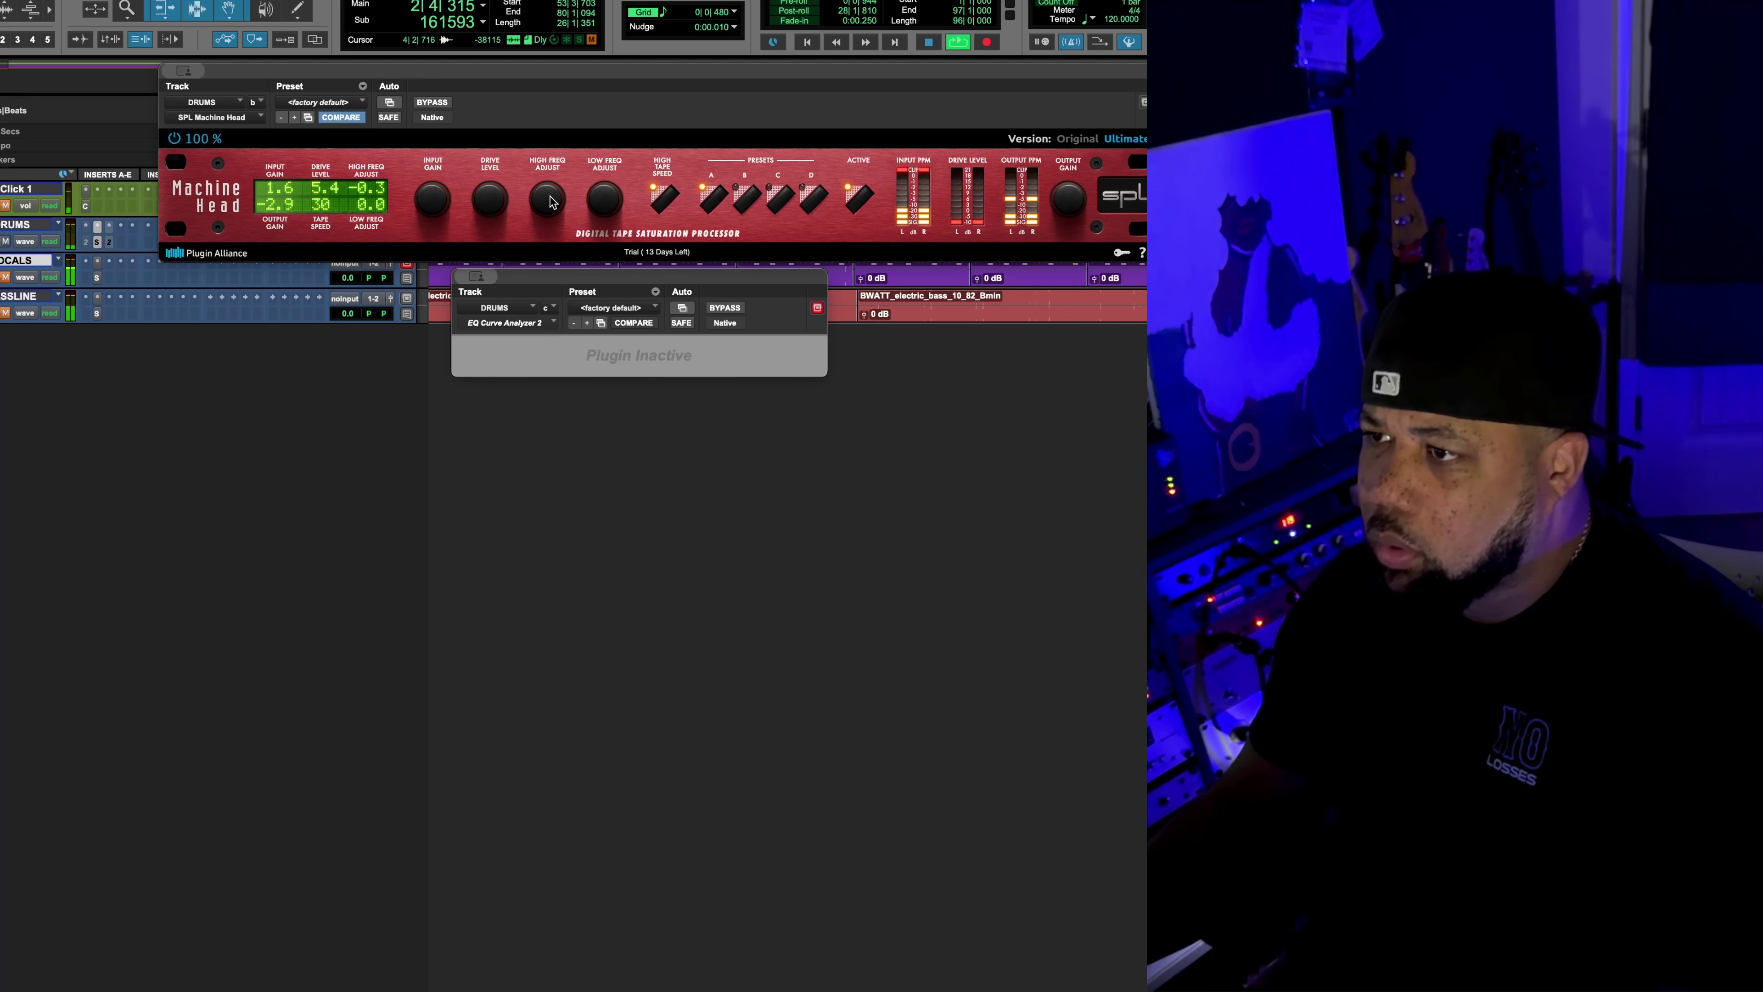
left_click_drag(603, 198, 602, 177)
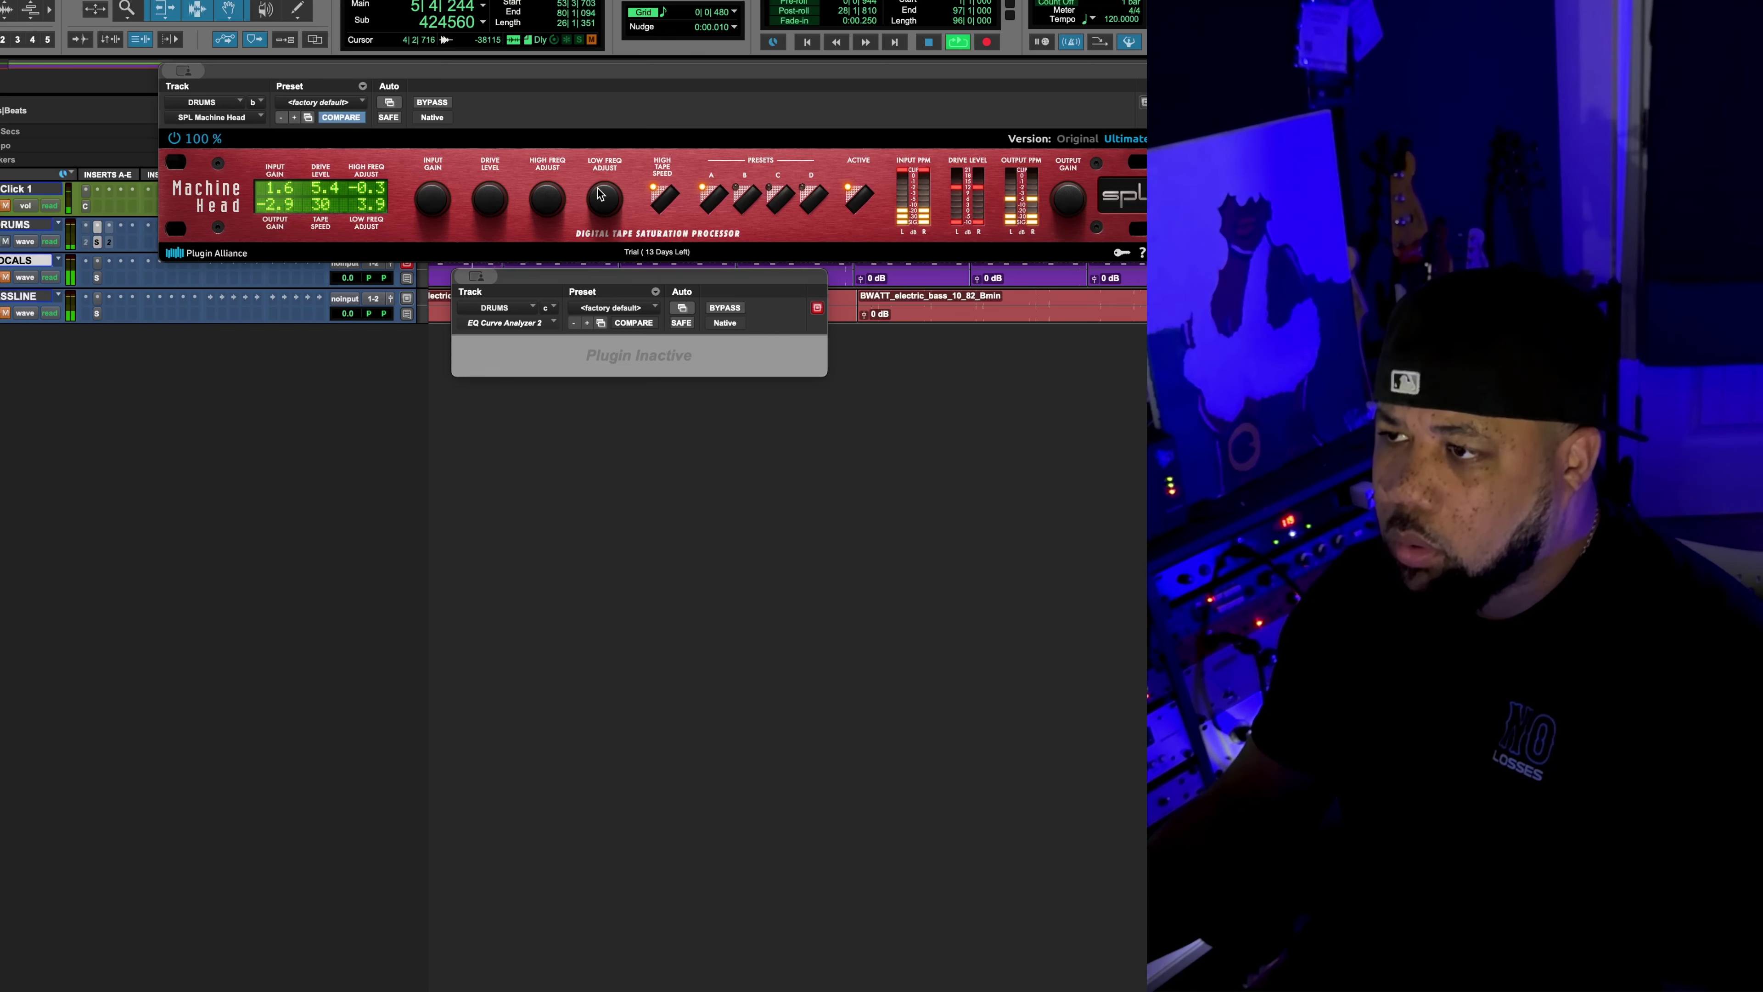
left_click(414, 103)
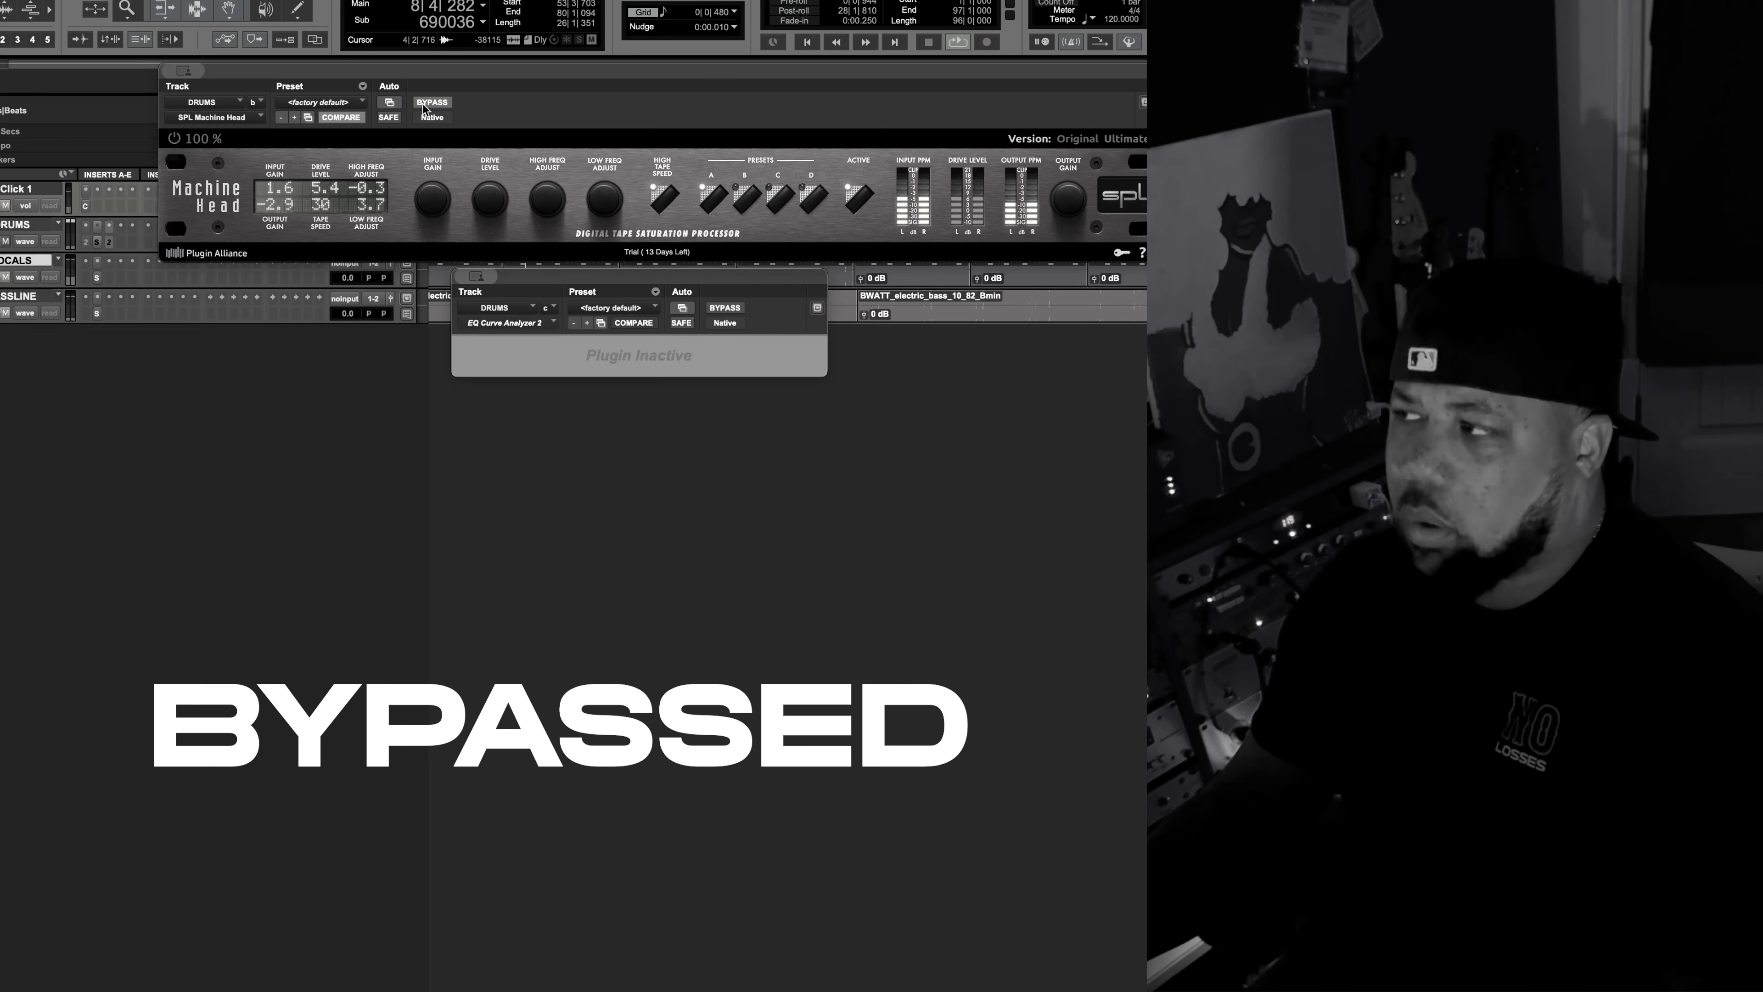
left_click(425, 104)
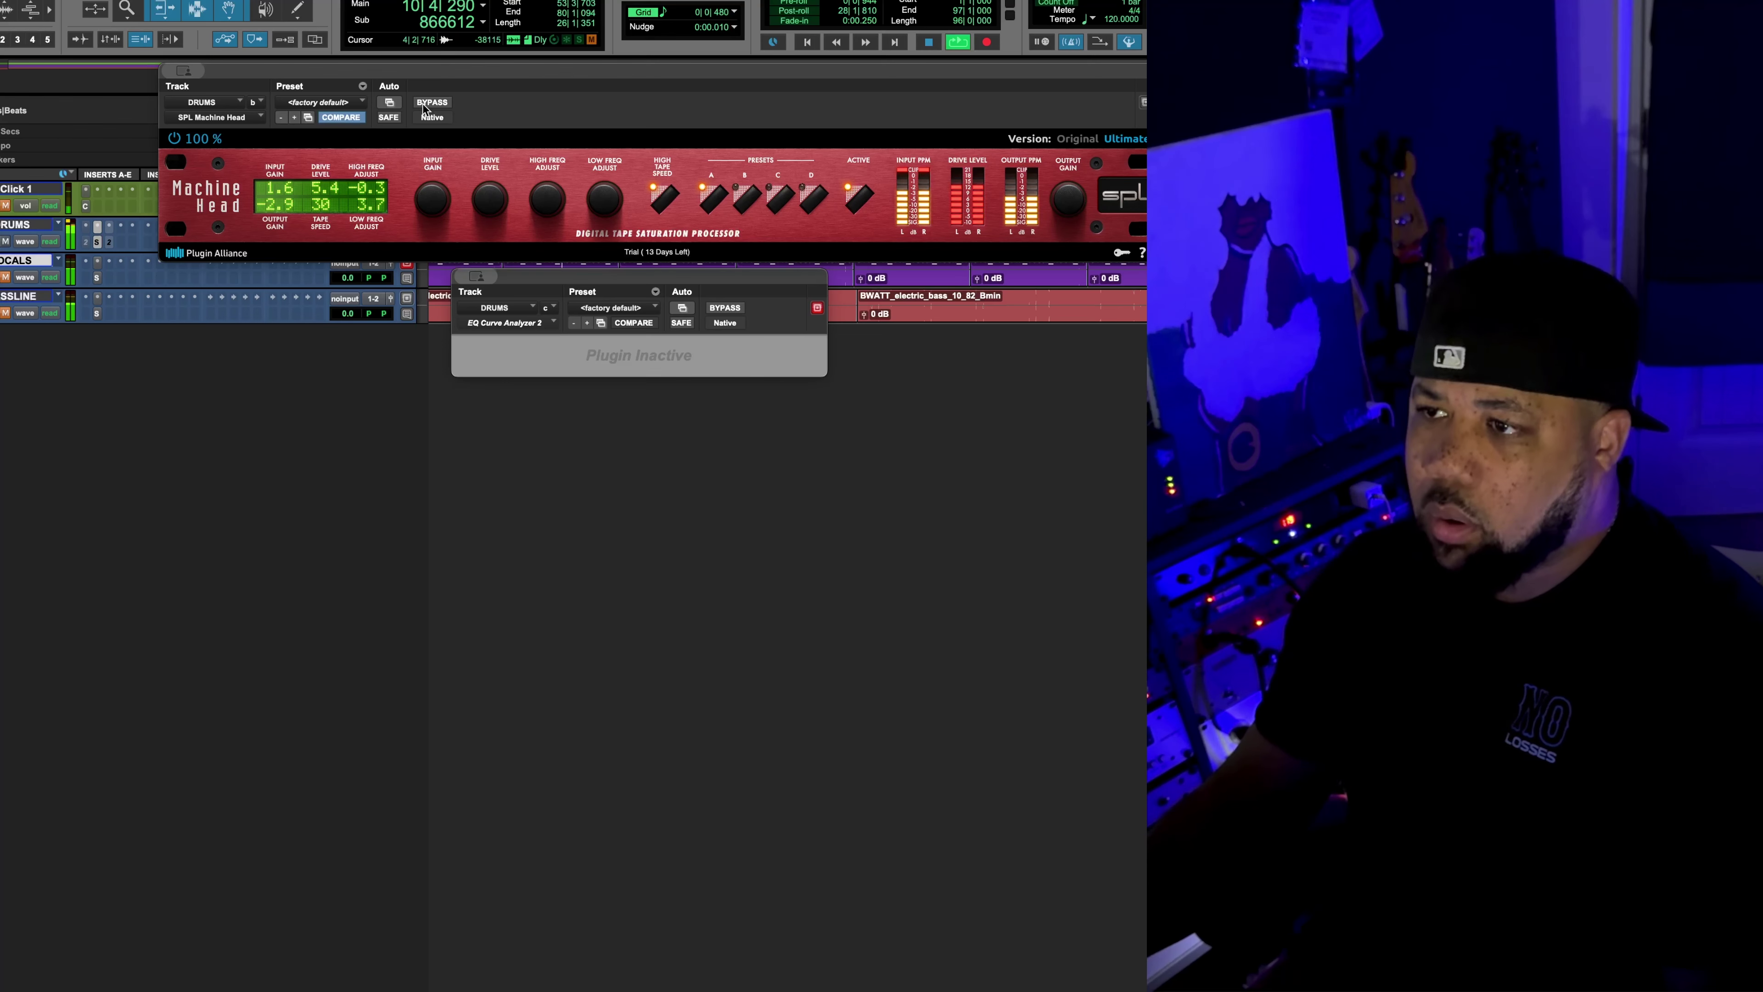
key("space")
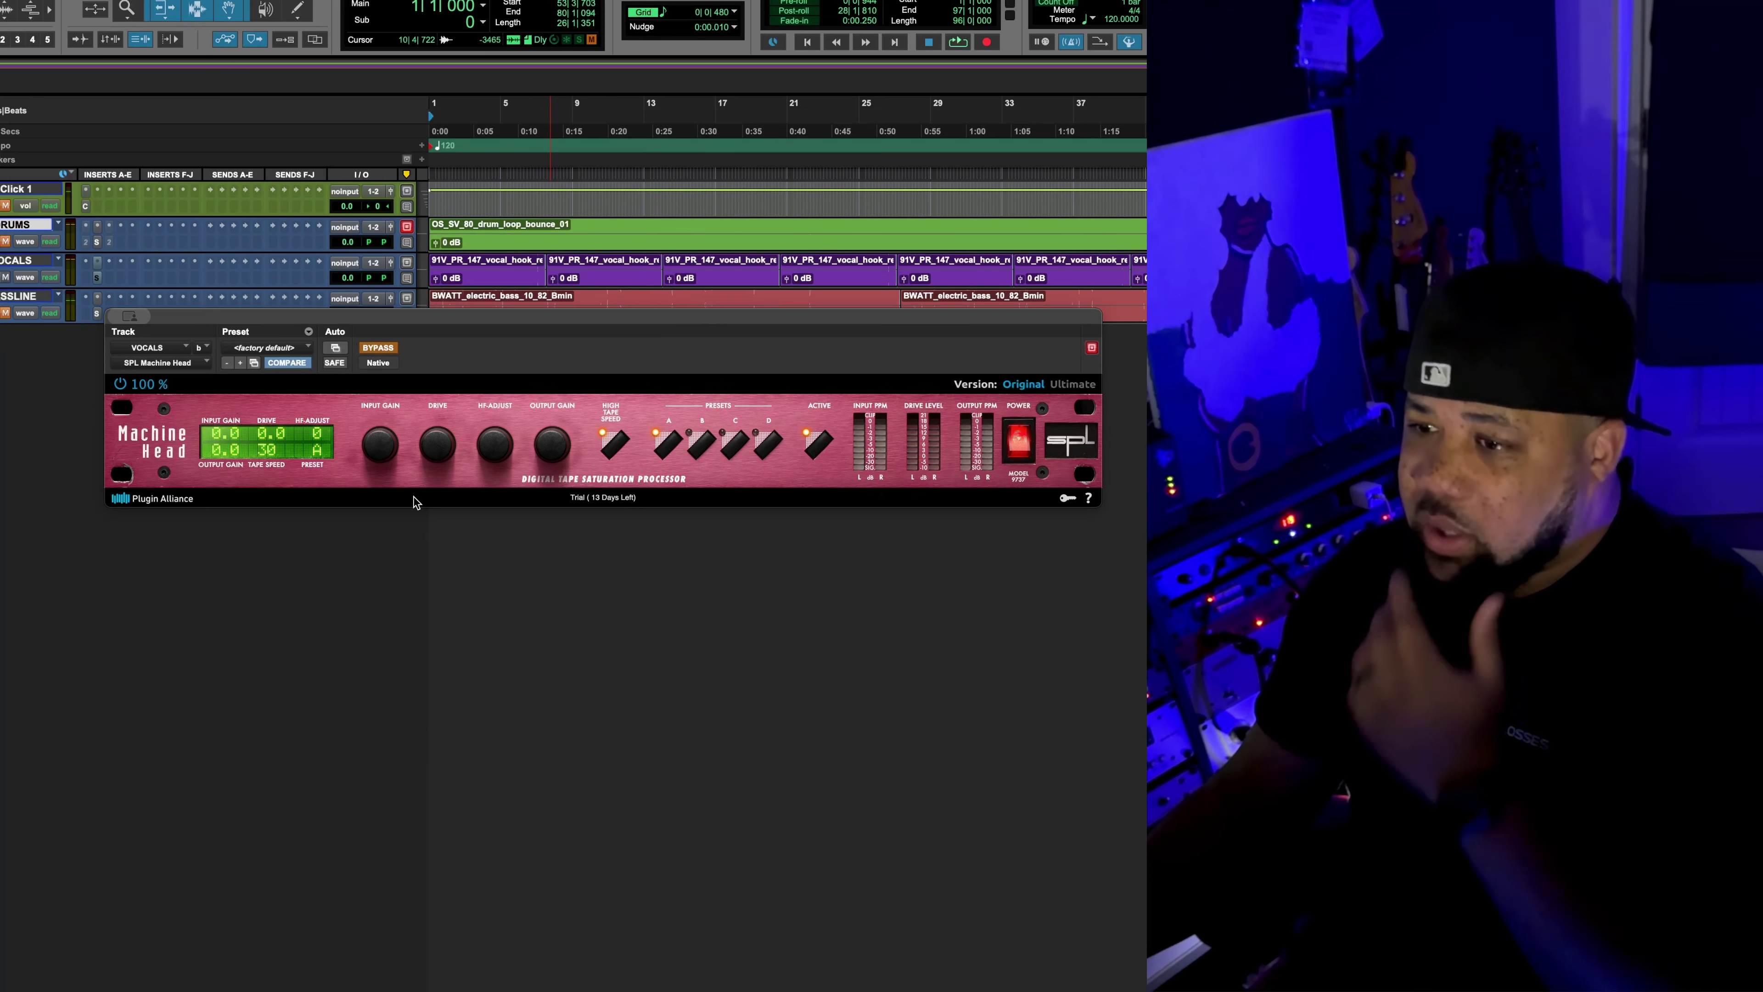
Take Machine Head on the VOCALS track out of bypass, switch it to the Ultimate version and start playback.
left_click(377, 347)
left_click(1072, 384)
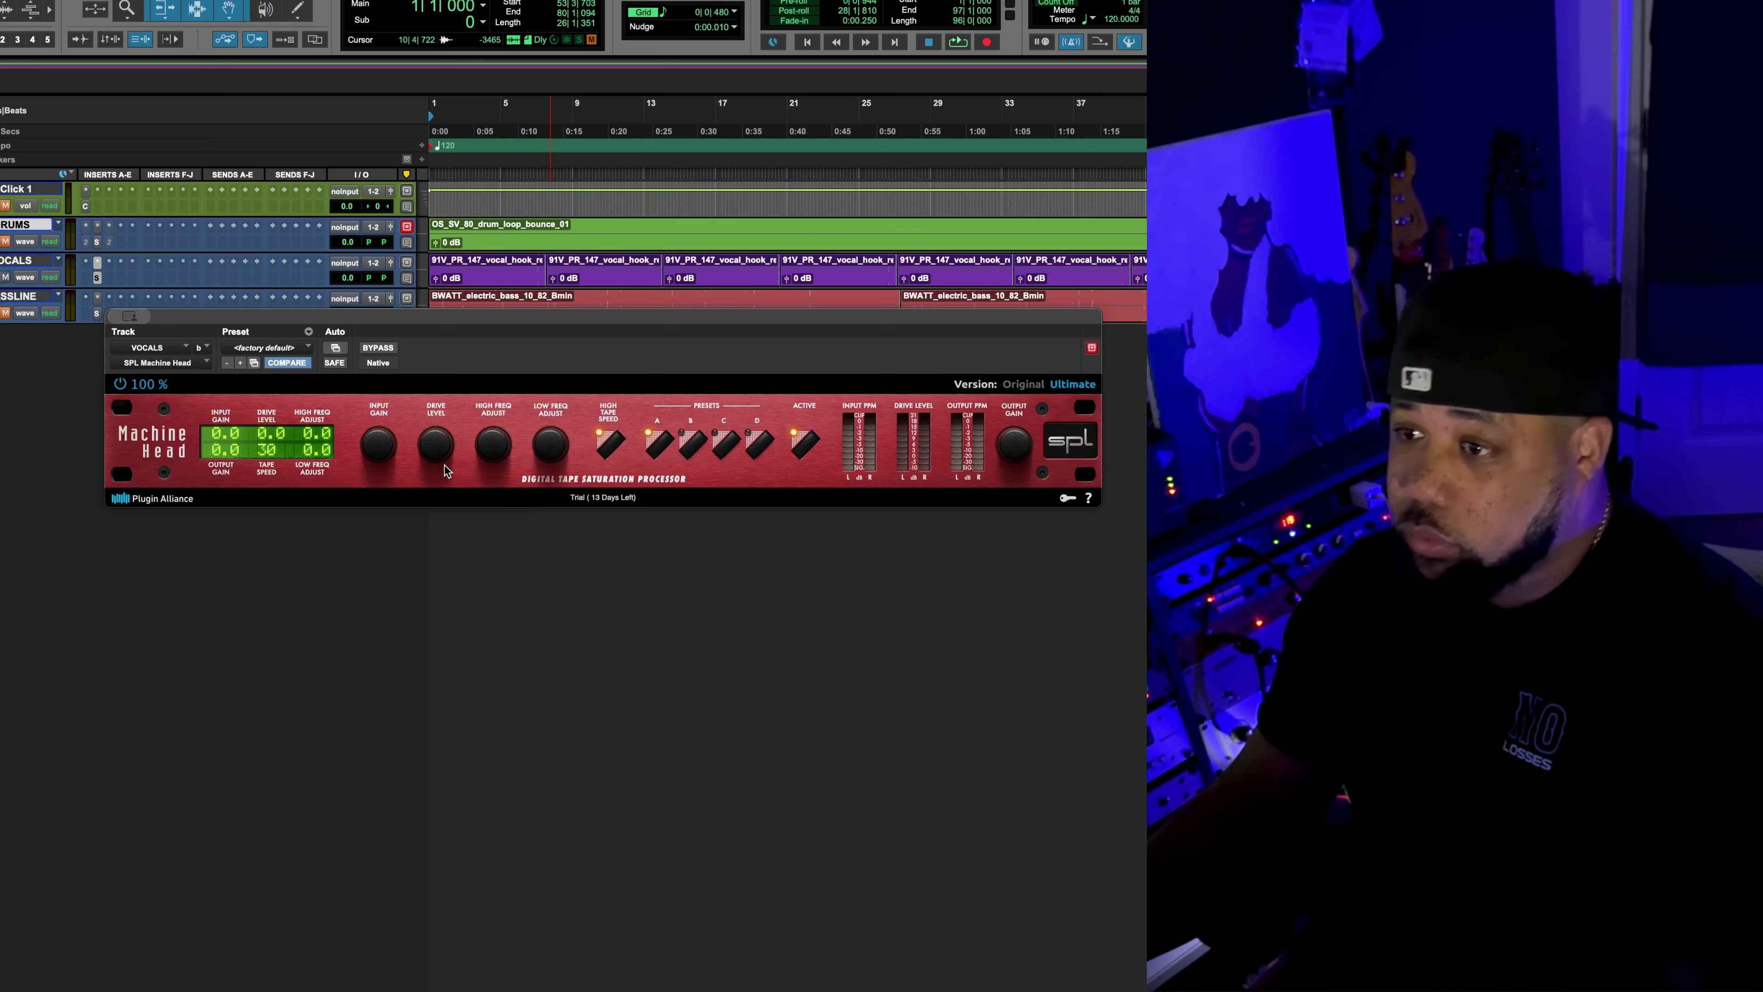
key("space")
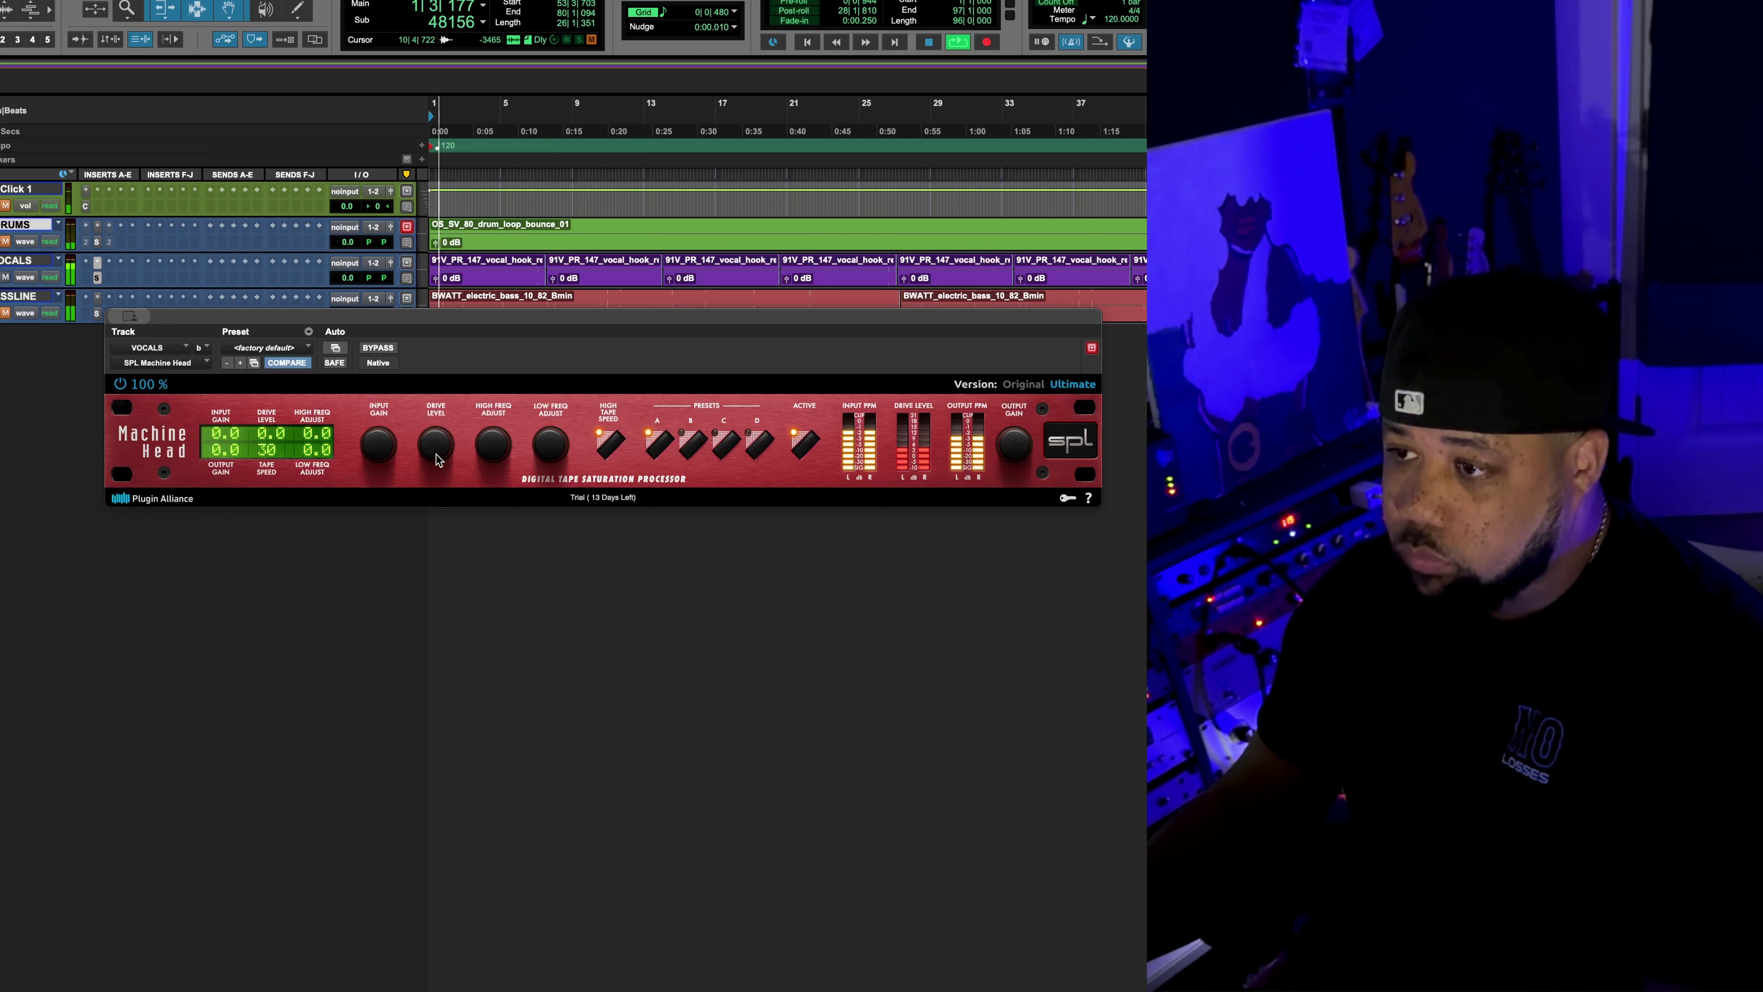
Set the vocal Machine Head's drive level to 4.4, output gain to -3.2 and high frequency adjust to -1.4 during playback.
left_click_drag(437, 460, 437, 425)
left_click_drag(1012, 445, 1004, 476)
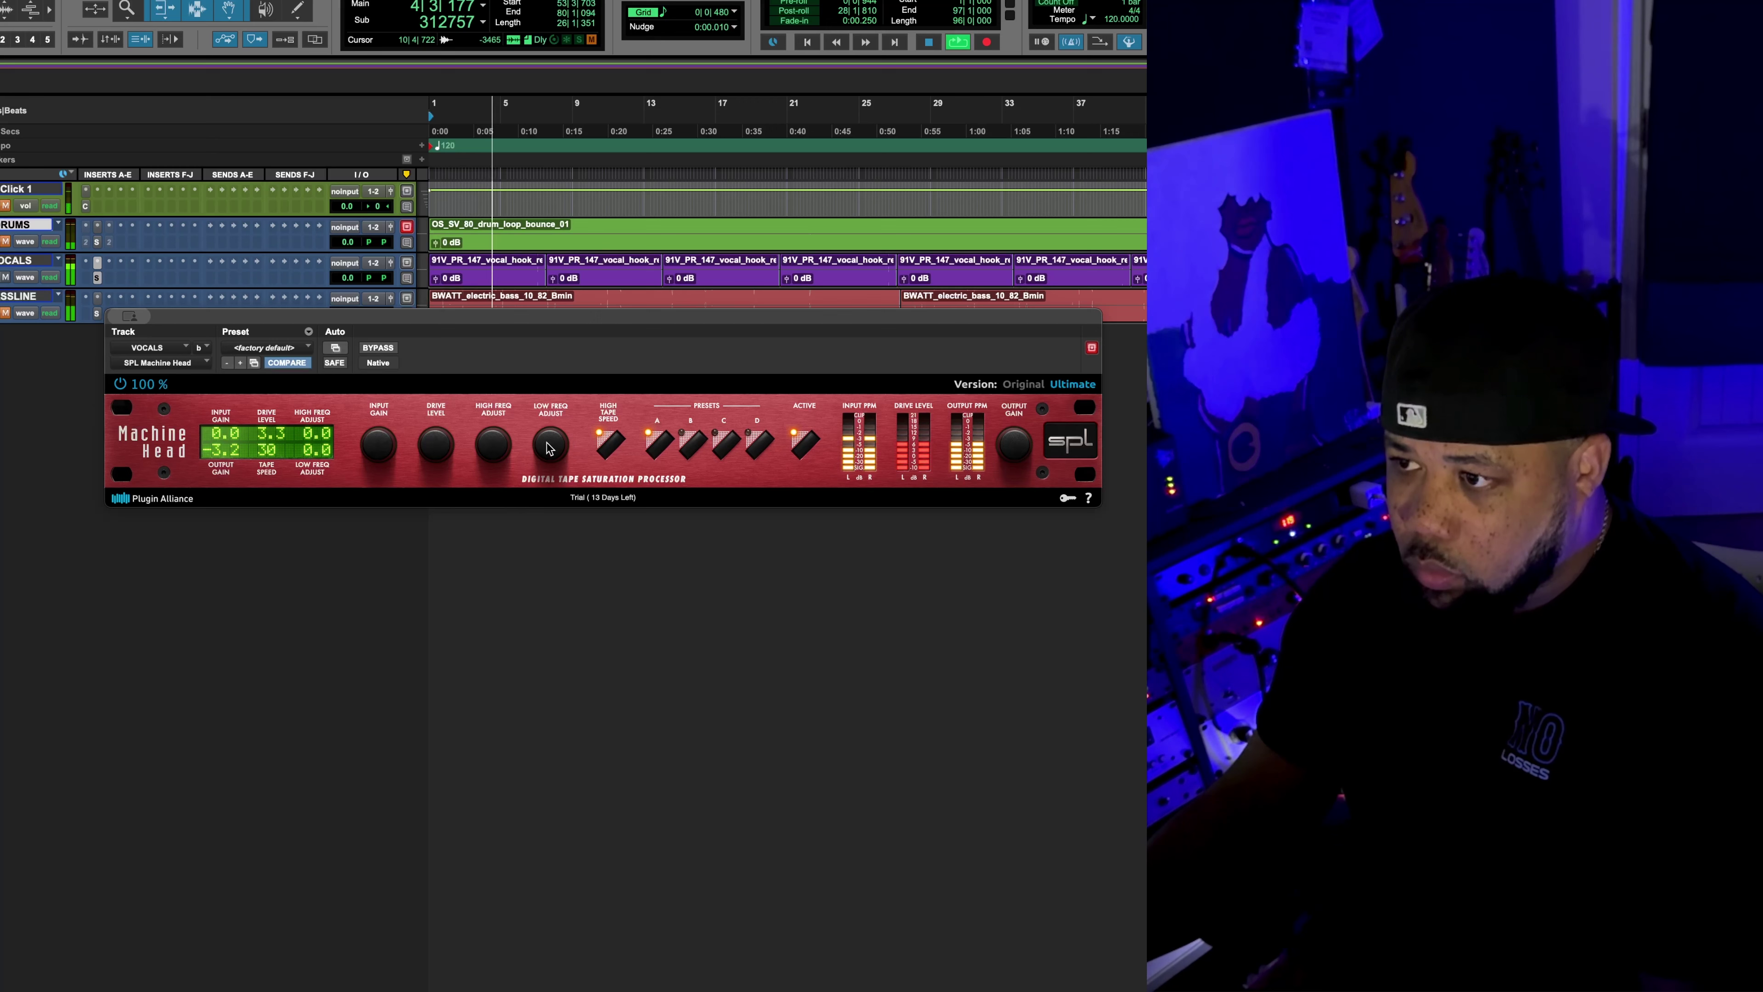
left_click_drag(496, 450, 506, 399)
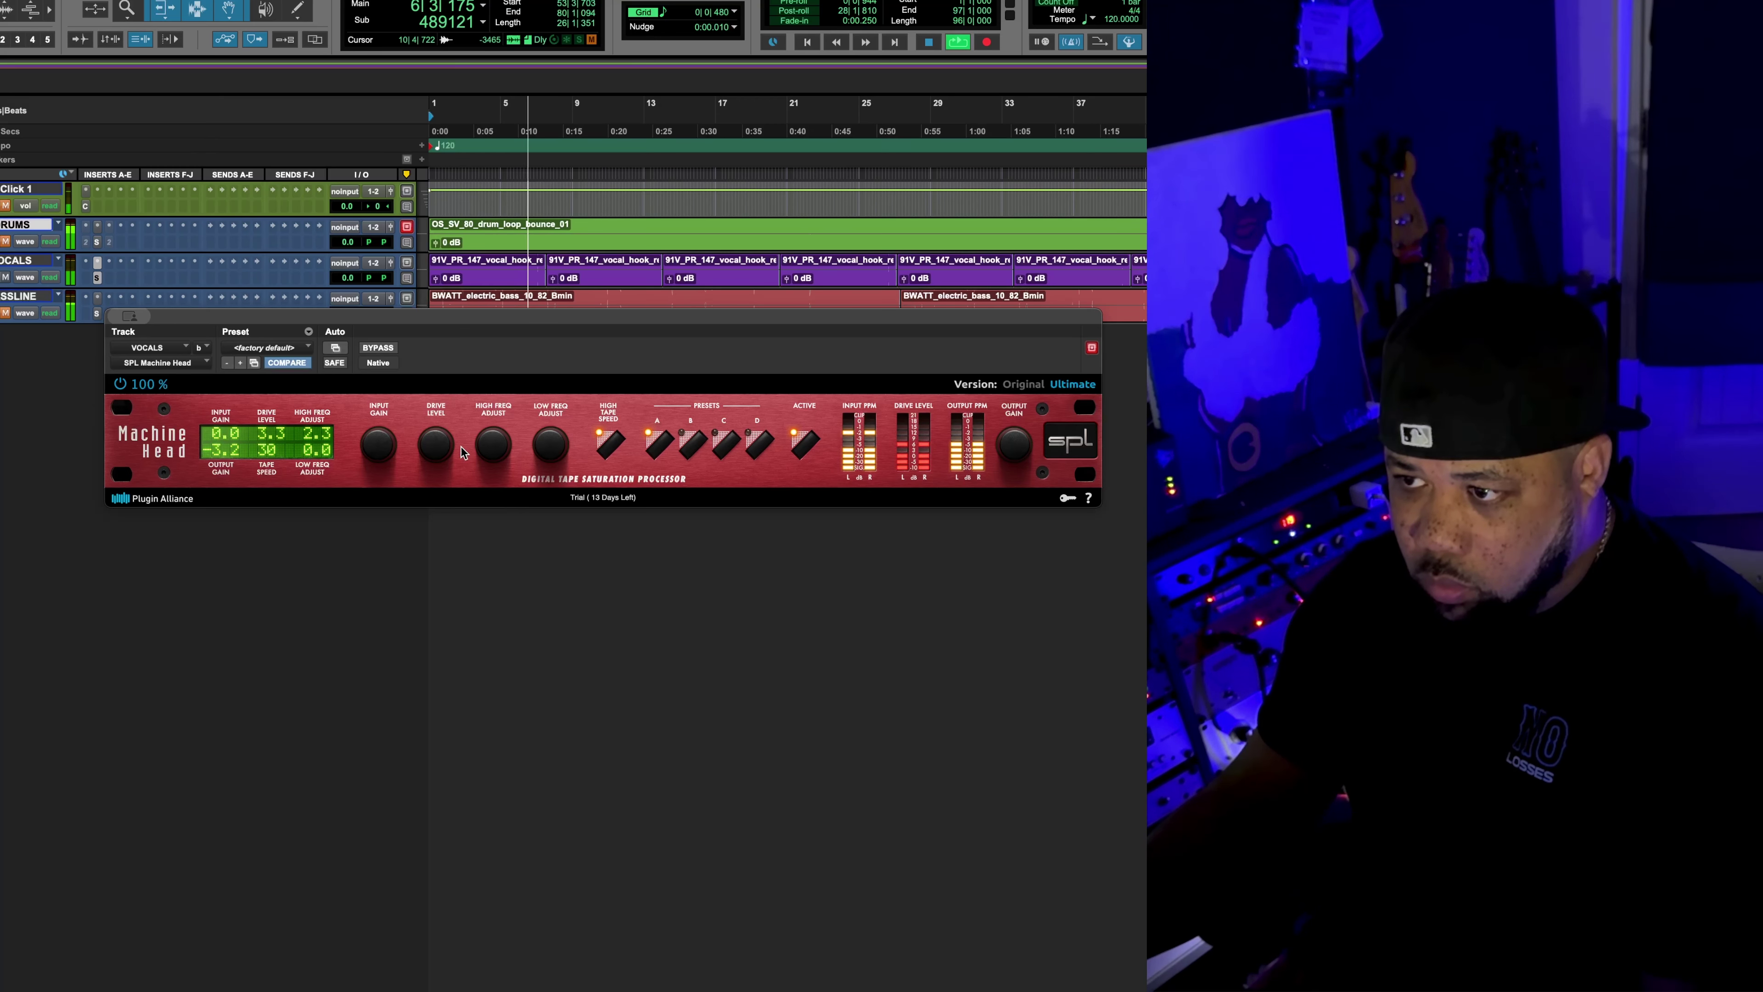
left_click_drag(435, 449, 435, 444)
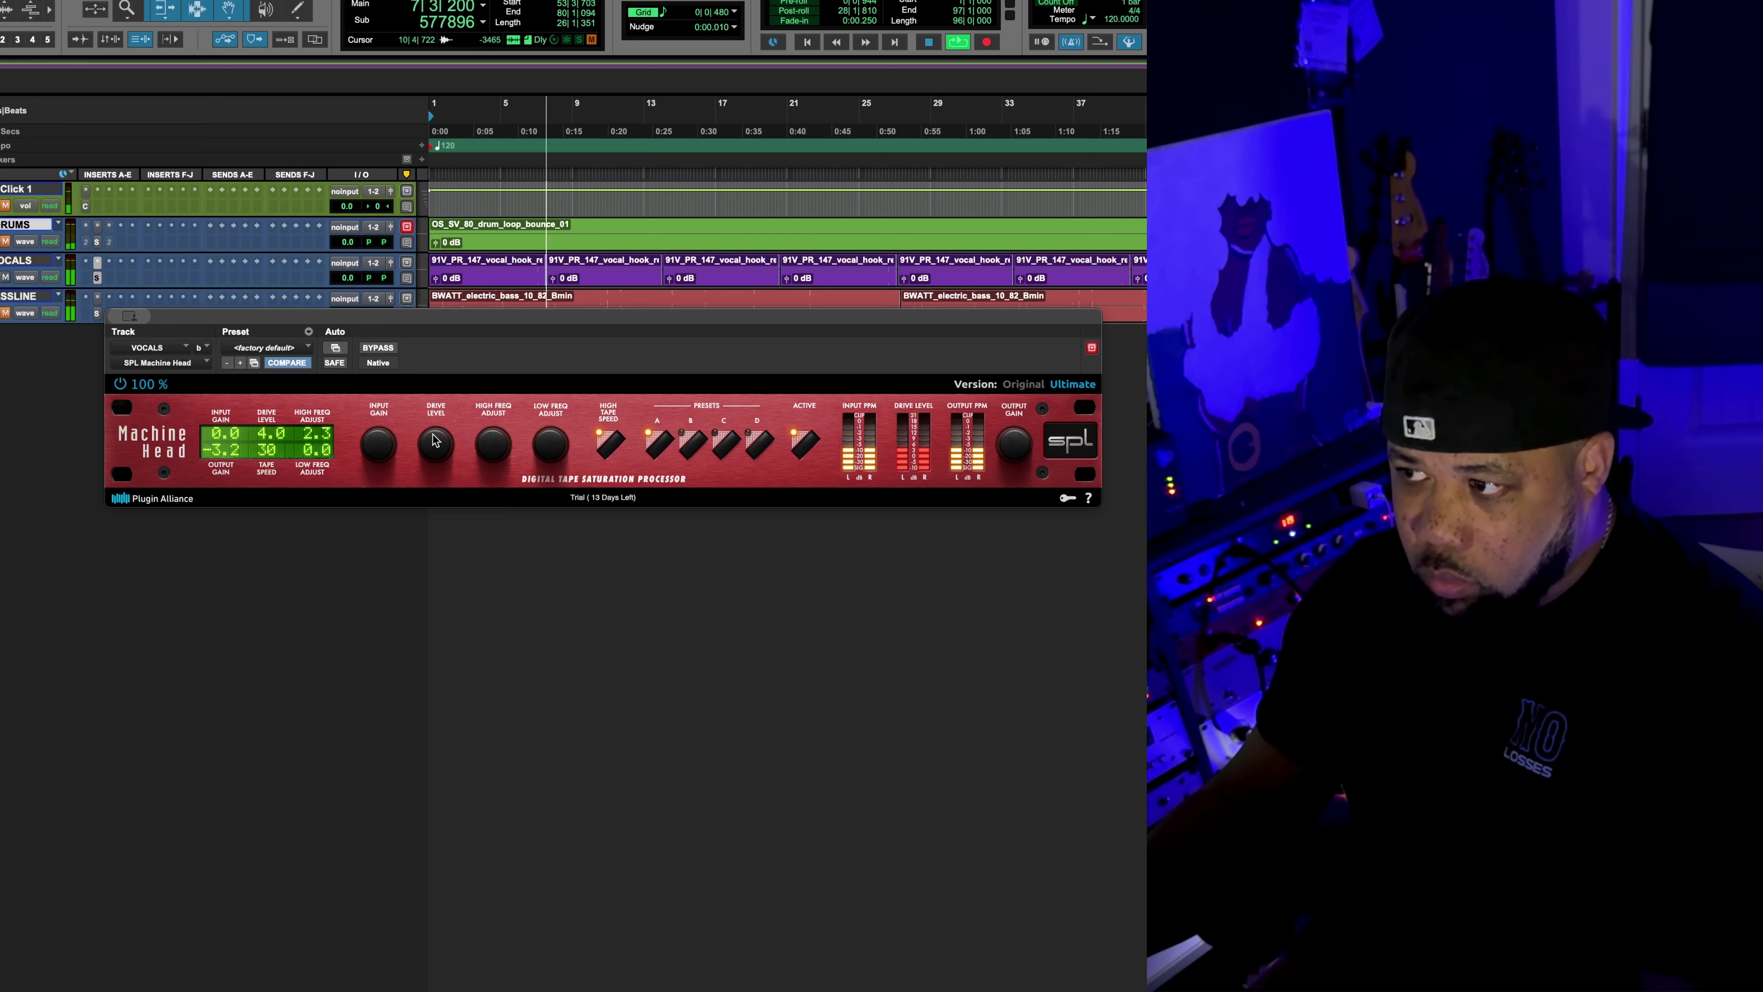
left_click_drag(434, 440, 475, 506)
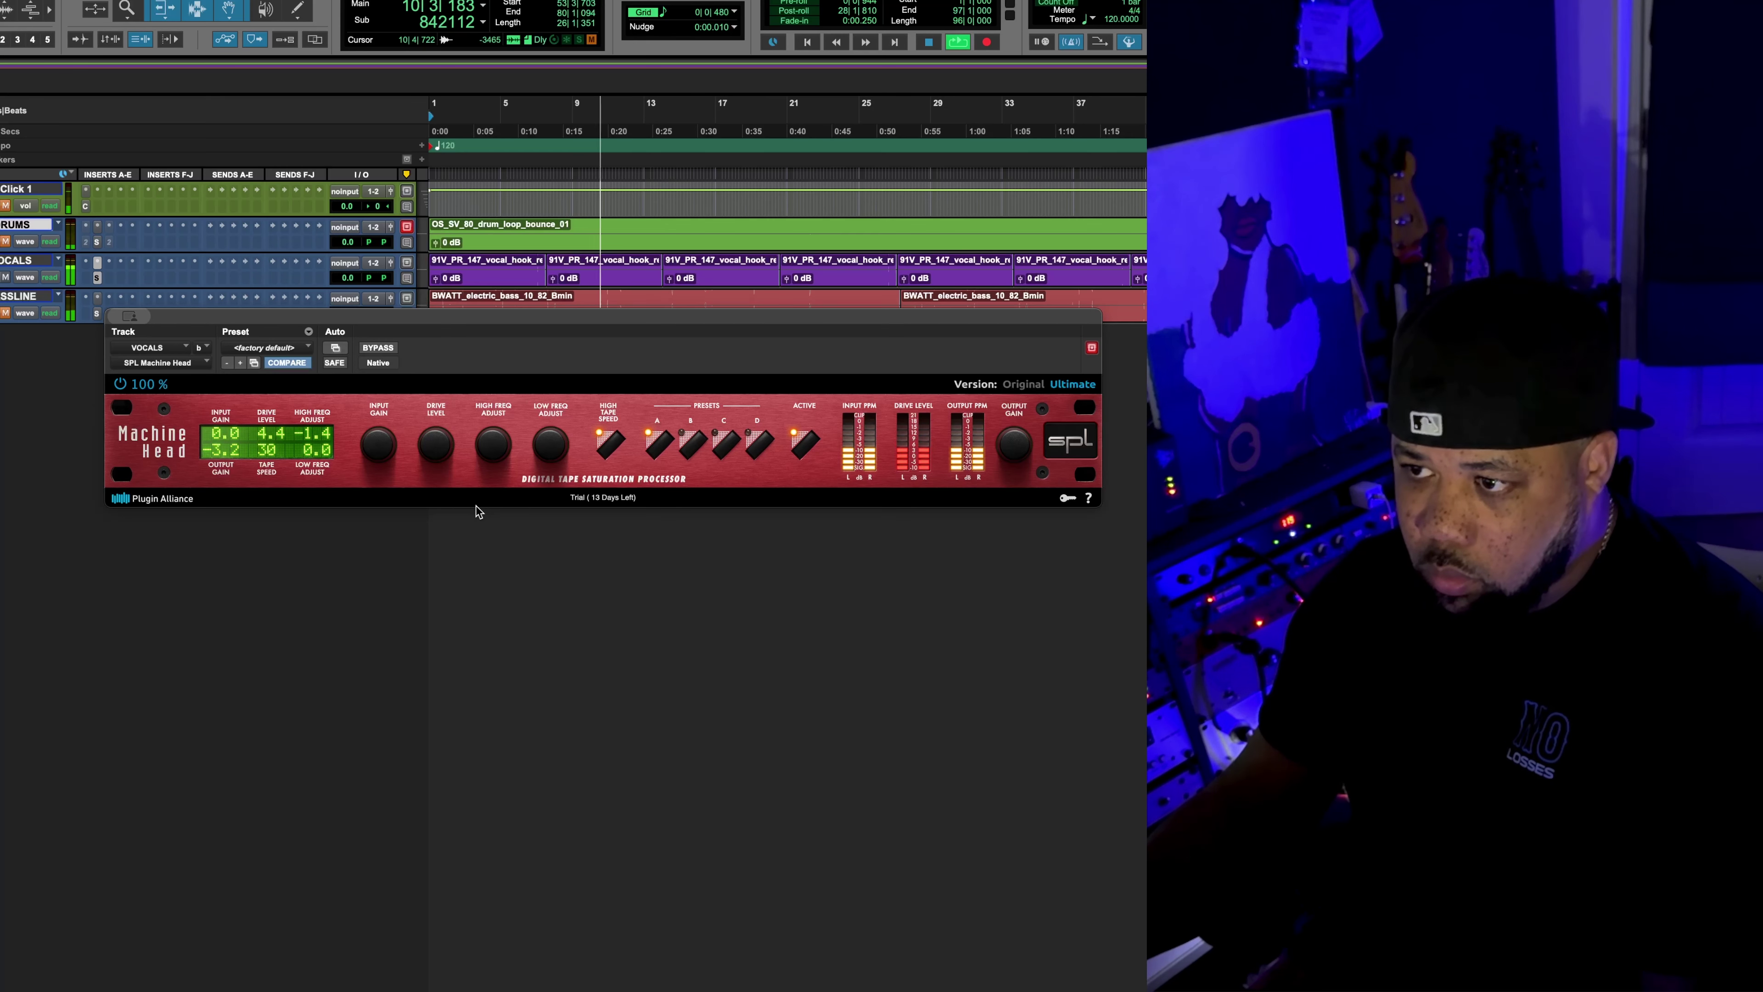
Compare the vocals with Machine Head bypassed and active twice during playback, leaving the plugin active.
left_click(376, 348)
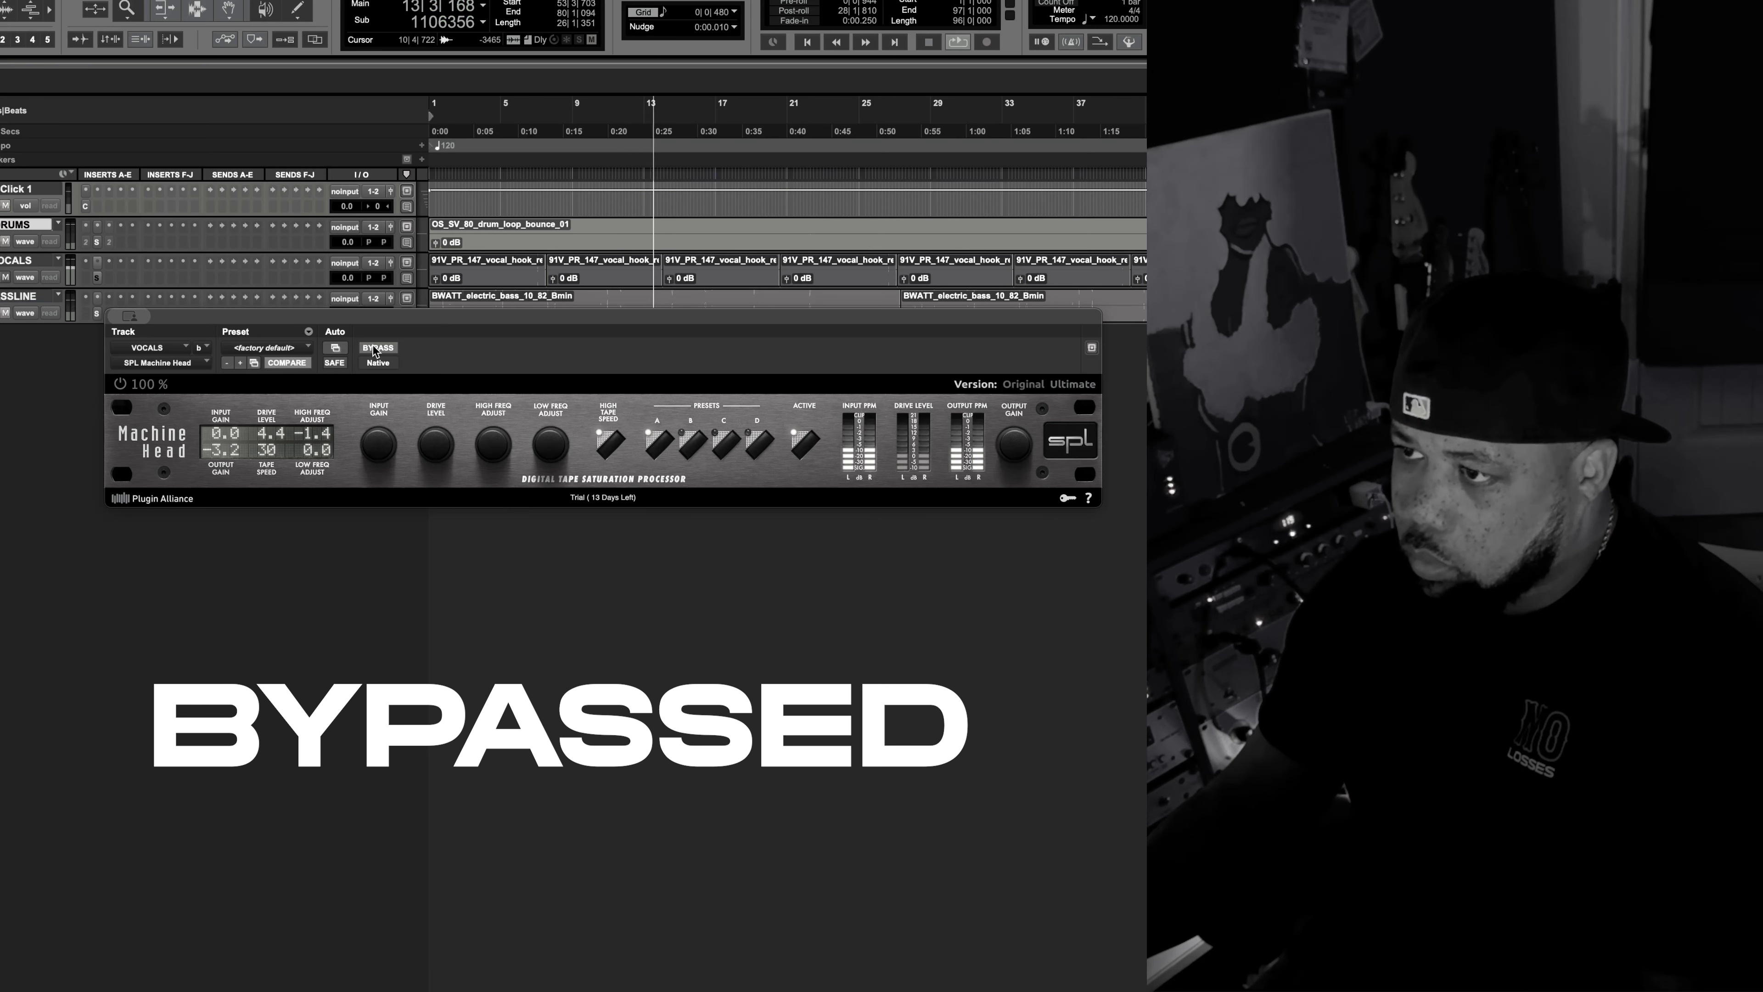
left_click(376, 348)
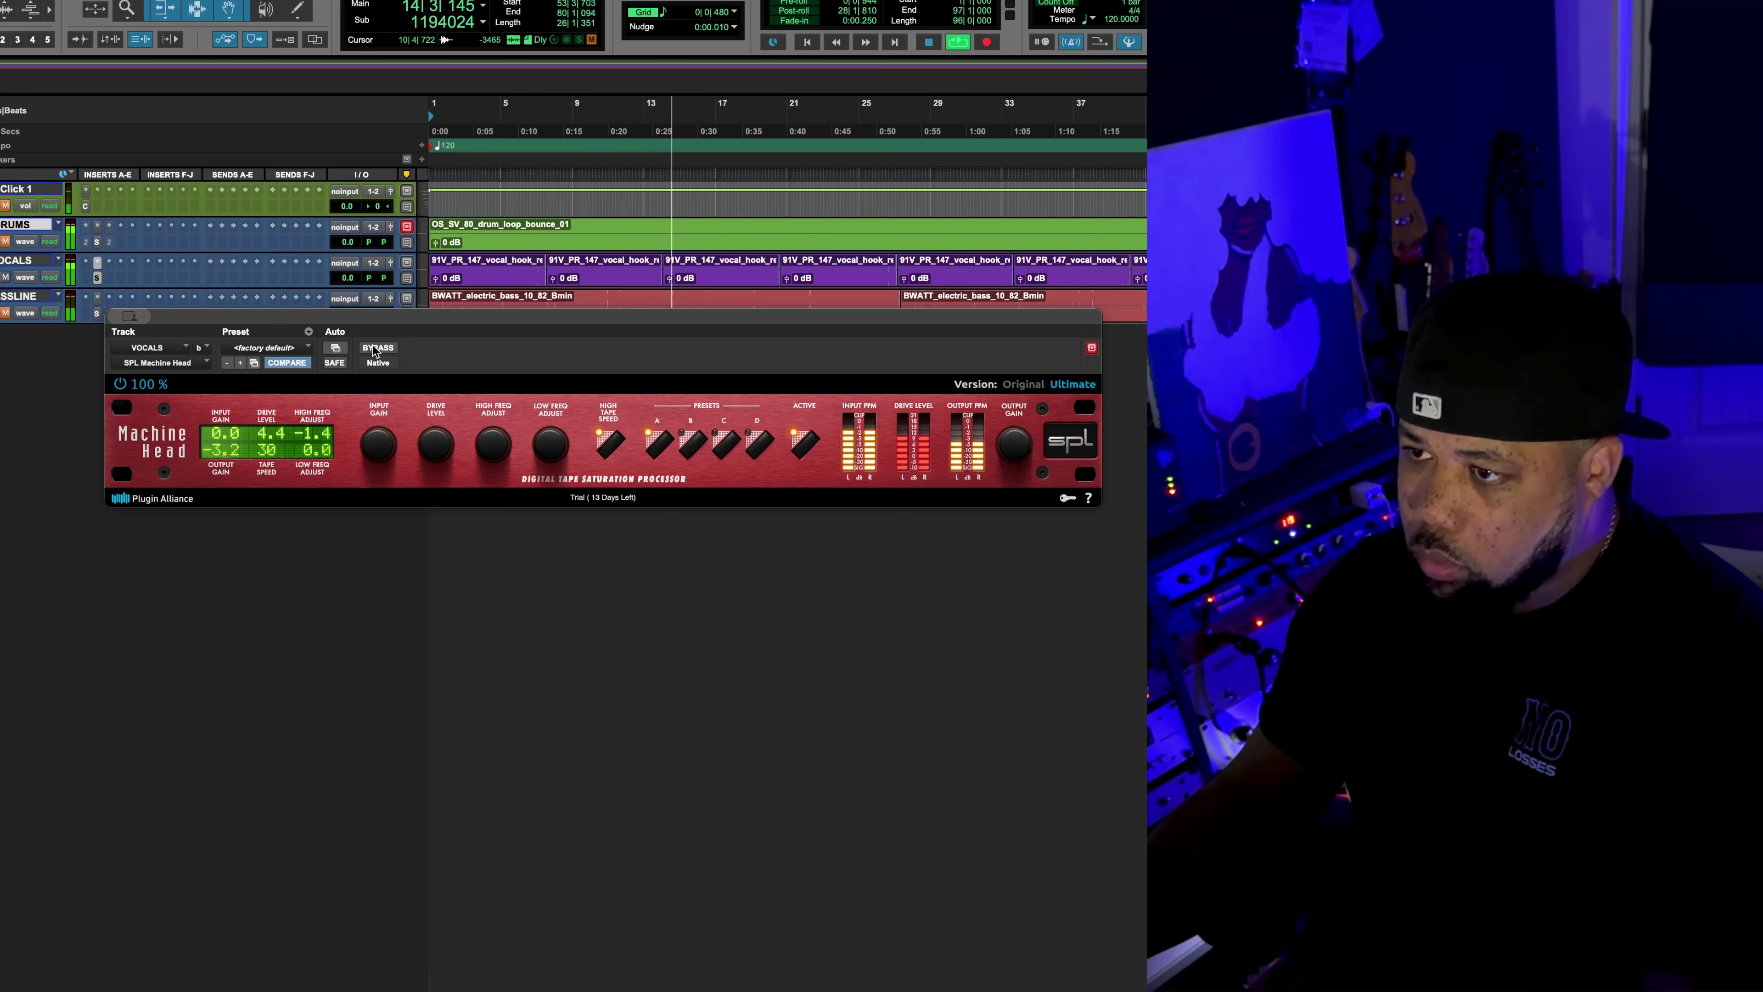
left_click(375, 348)
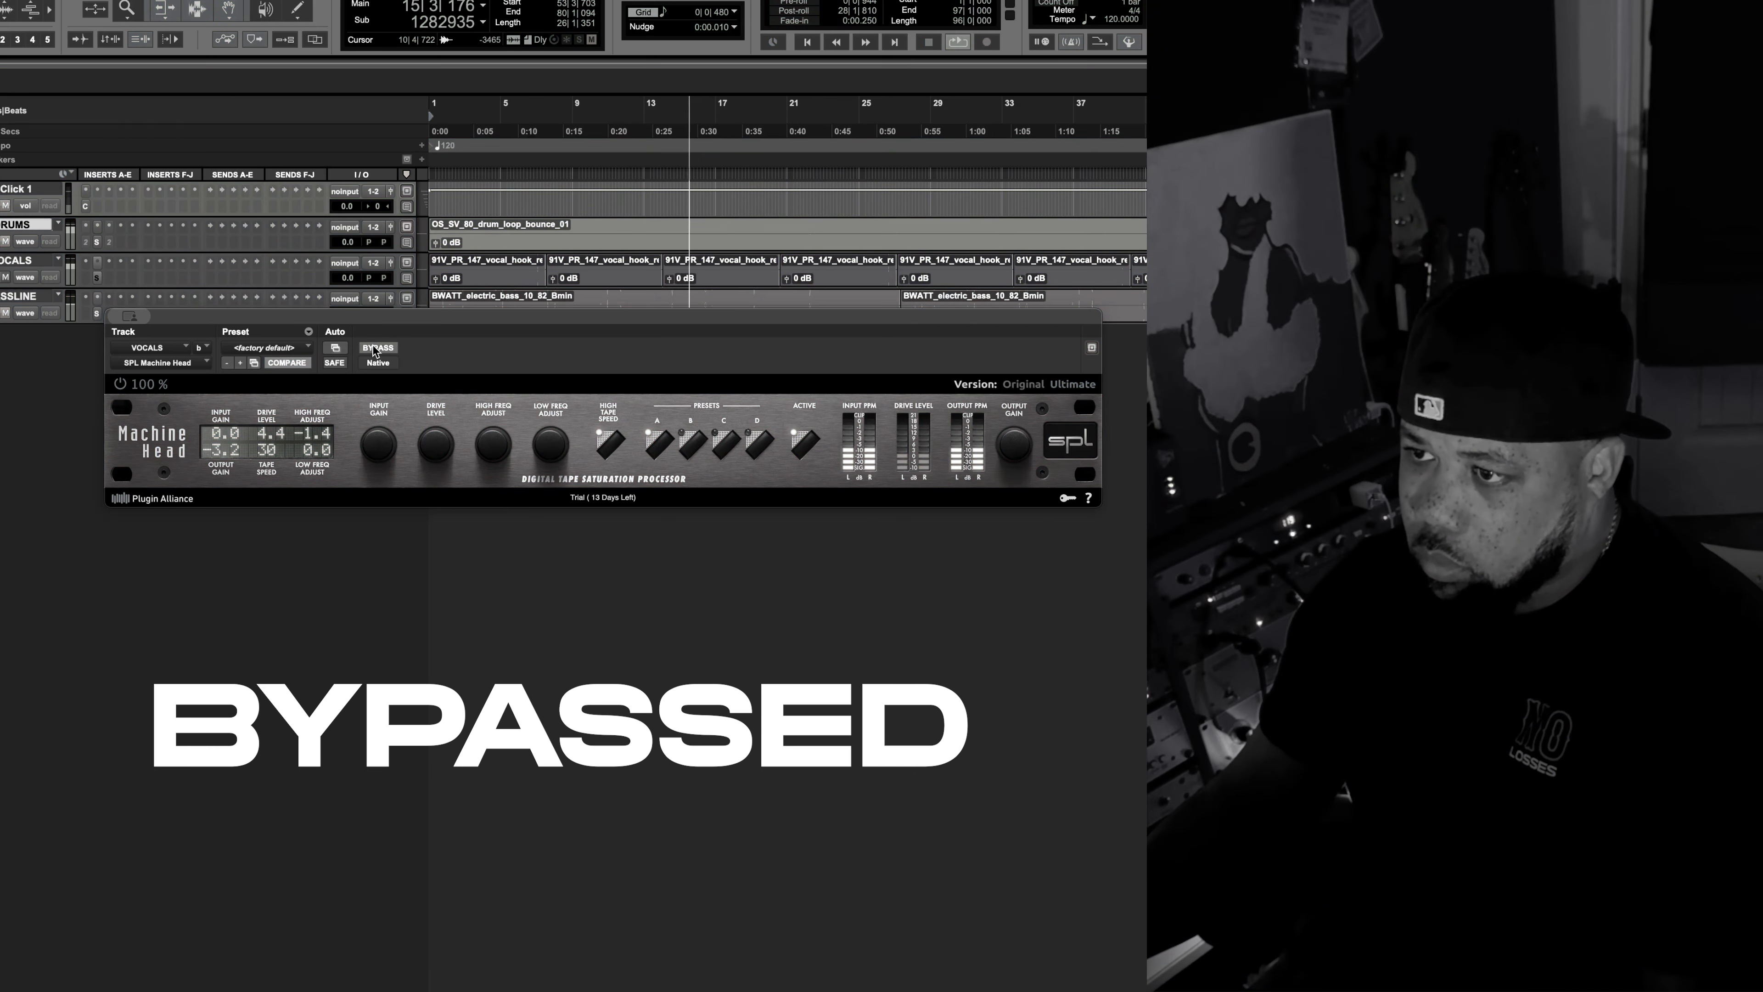
left_click(374, 348)
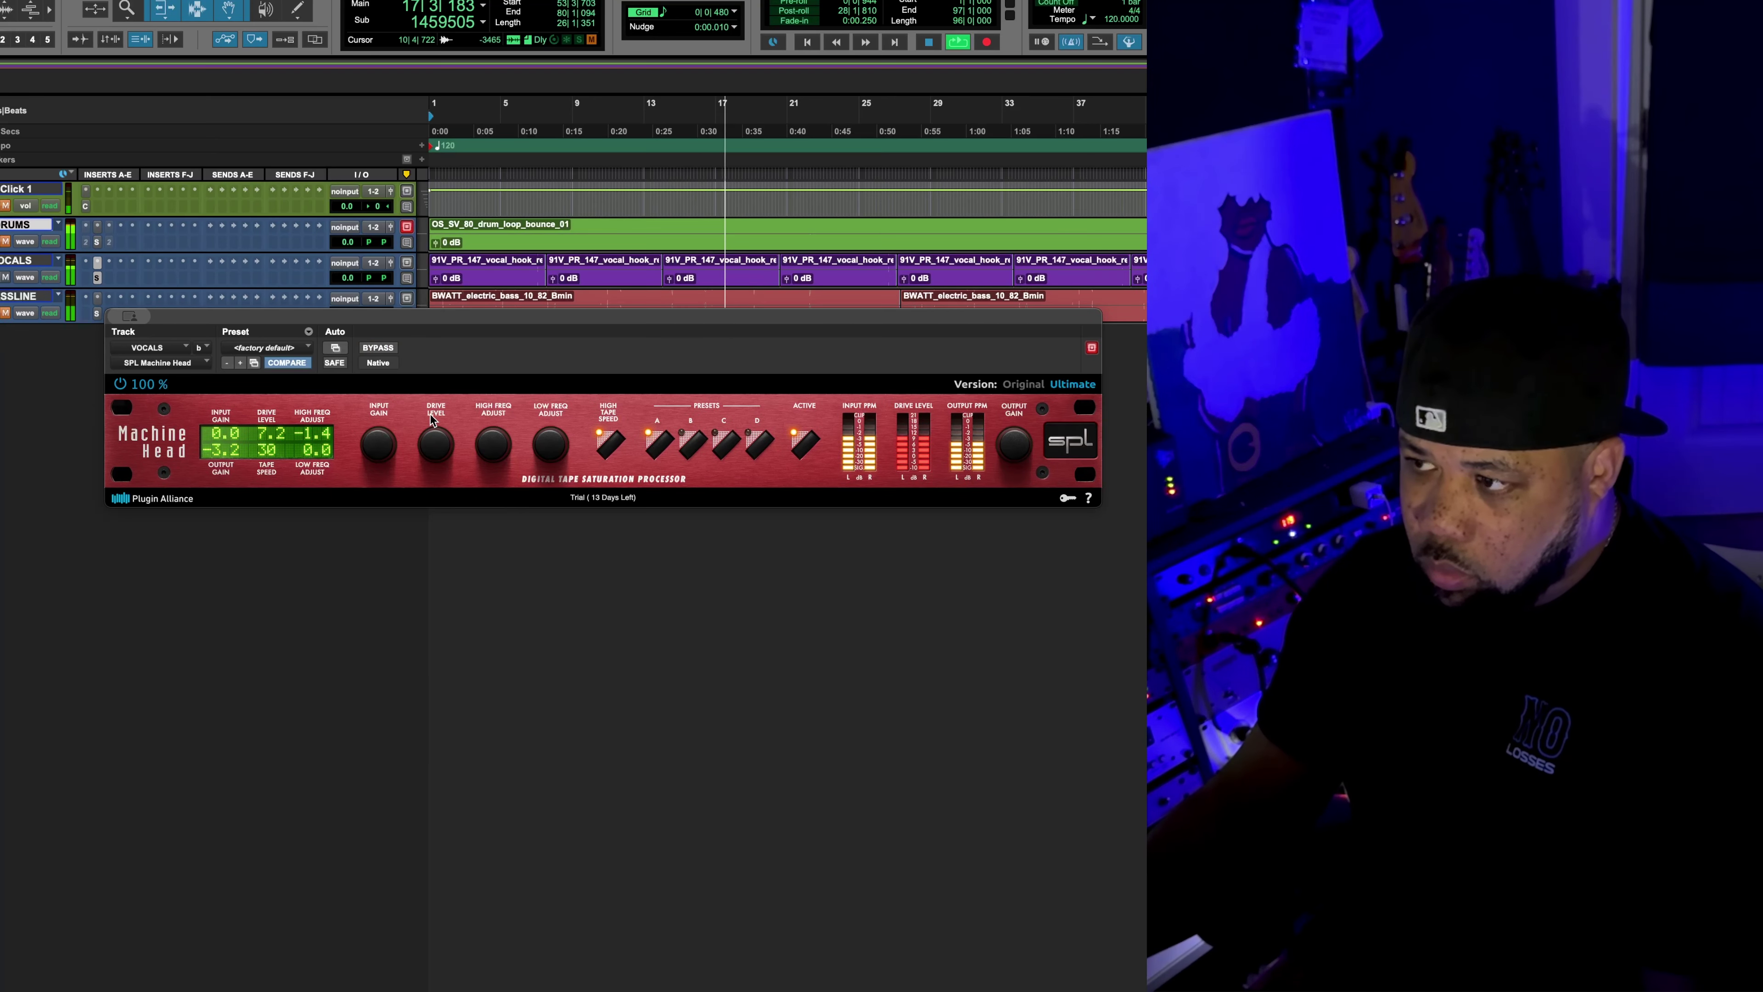
Set the vocal Machine Head's drive level to 6.9 and lower its output gain to -4.8.
scroll(429, 415, "up", 3)
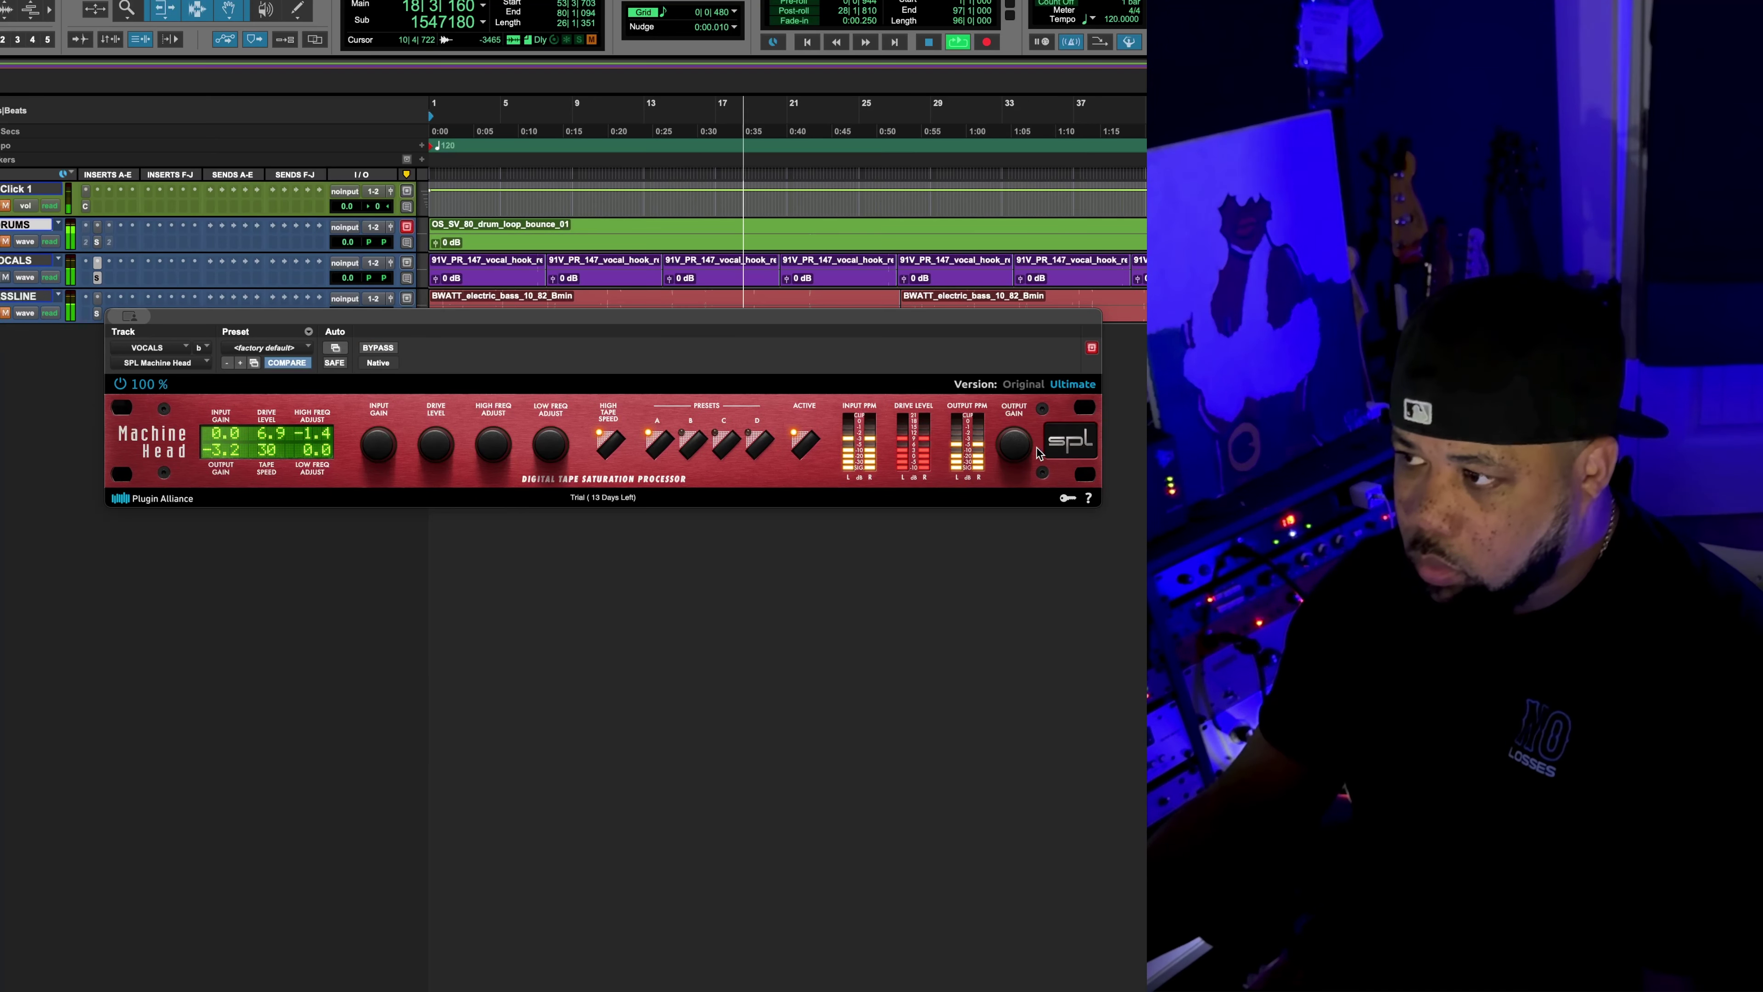
scroll(1020, 455, "down", 5)
scroll(1018, 458, "down", 3)
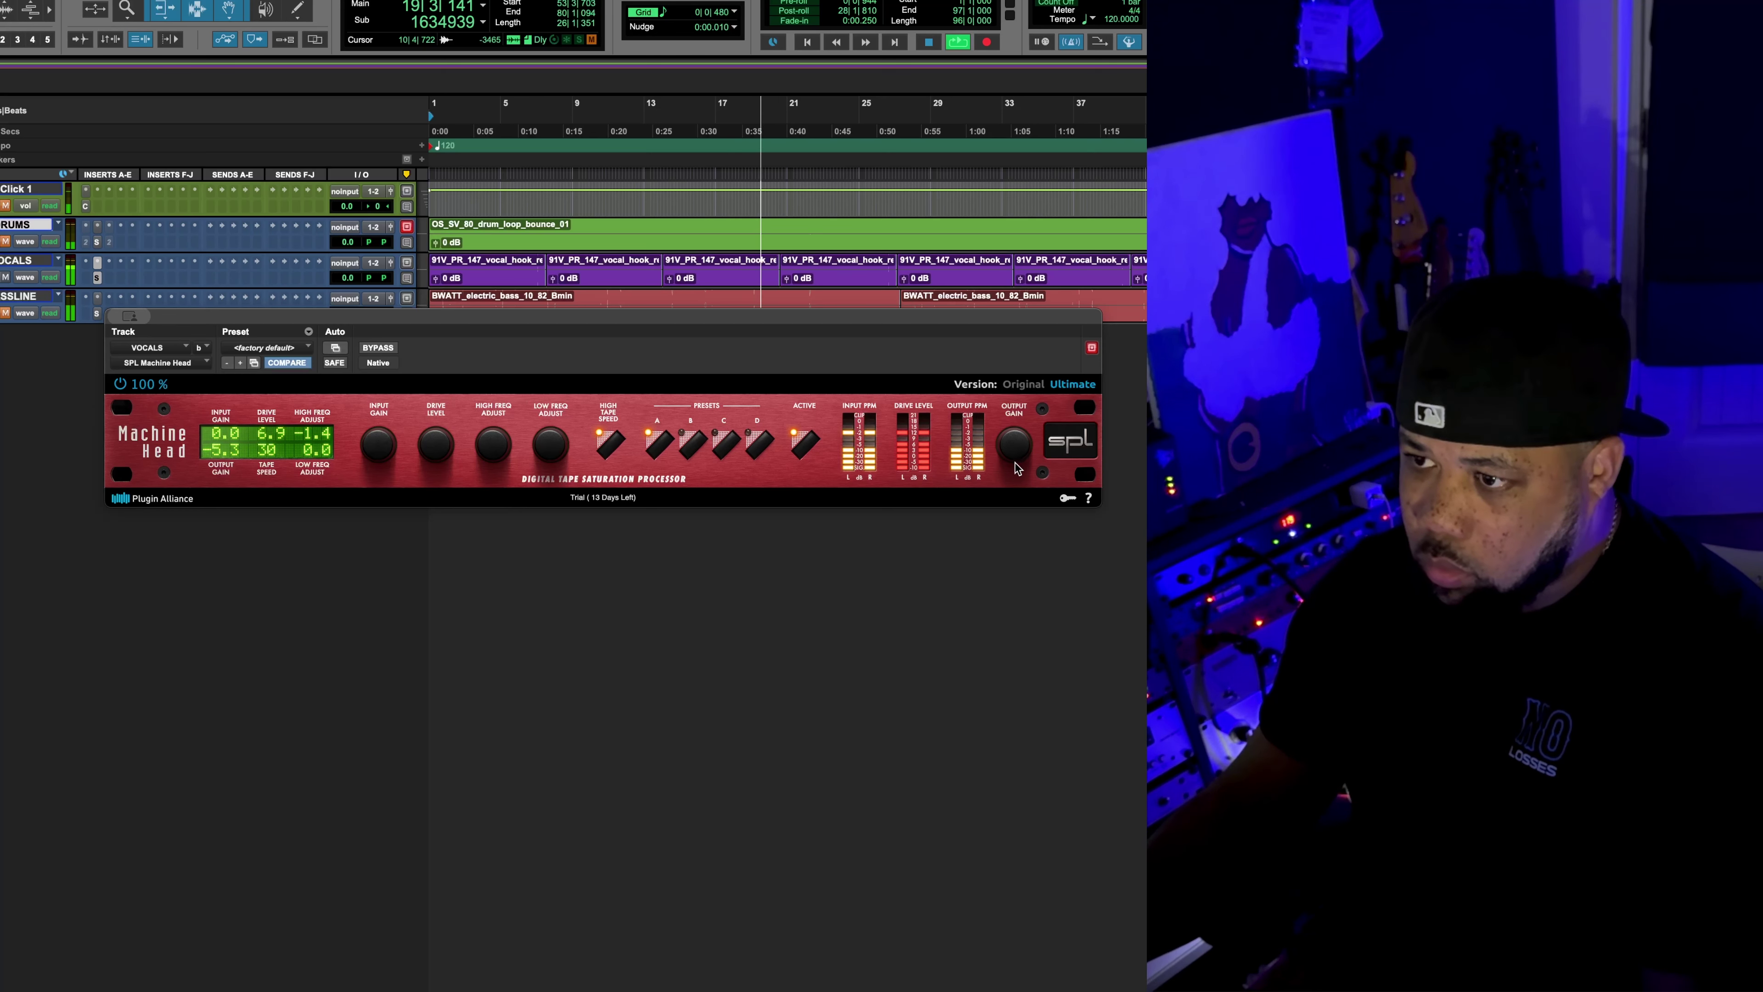
Compare the more heavily driven vocals with Machine Head bypassed and active, and stop playback.
left_click(377, 347)
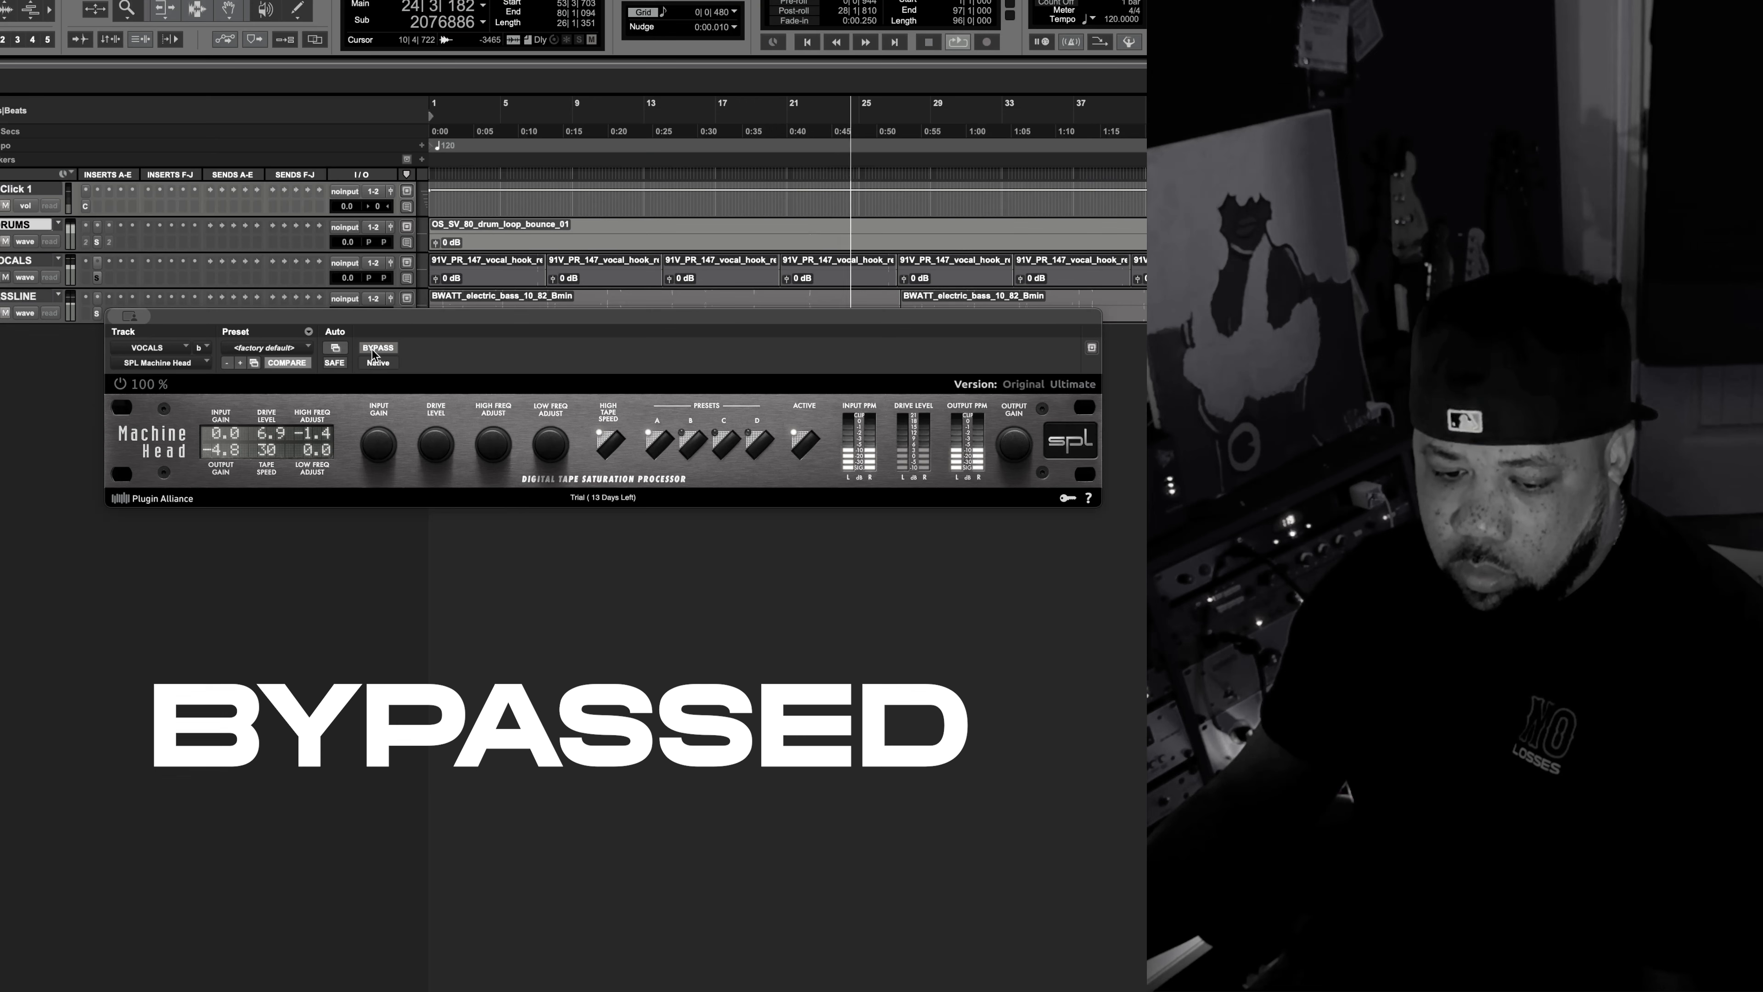
left_click(373, 353)
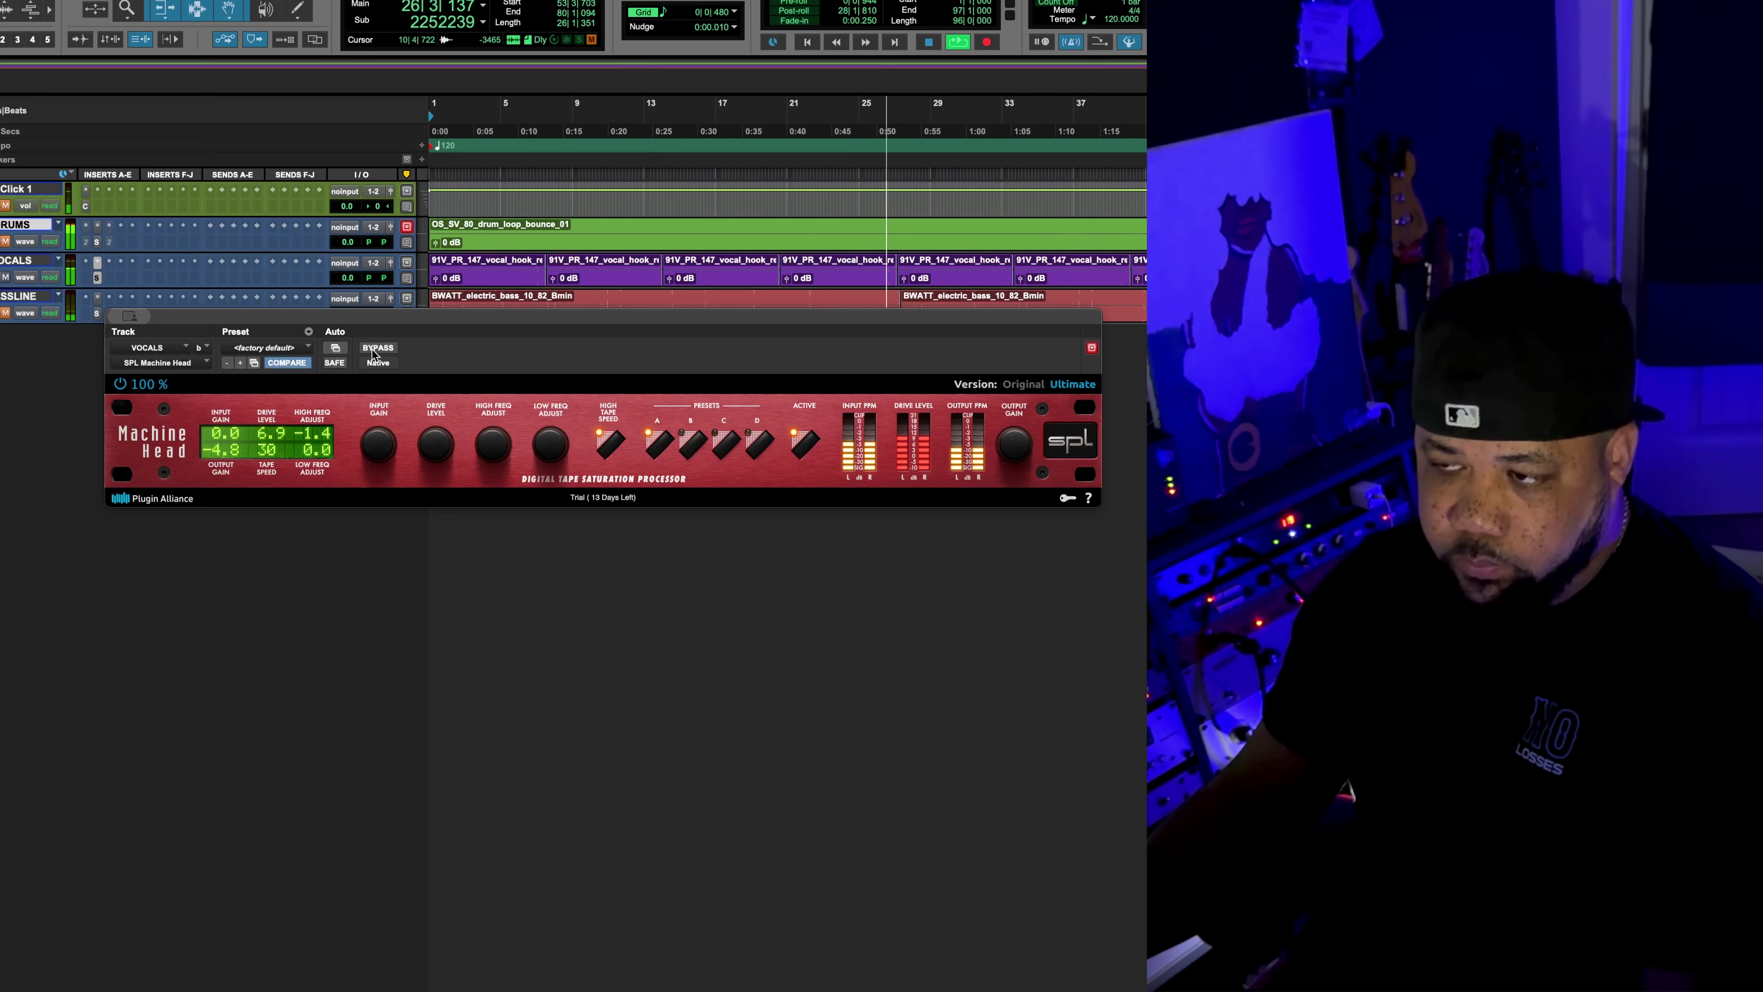
key("space")
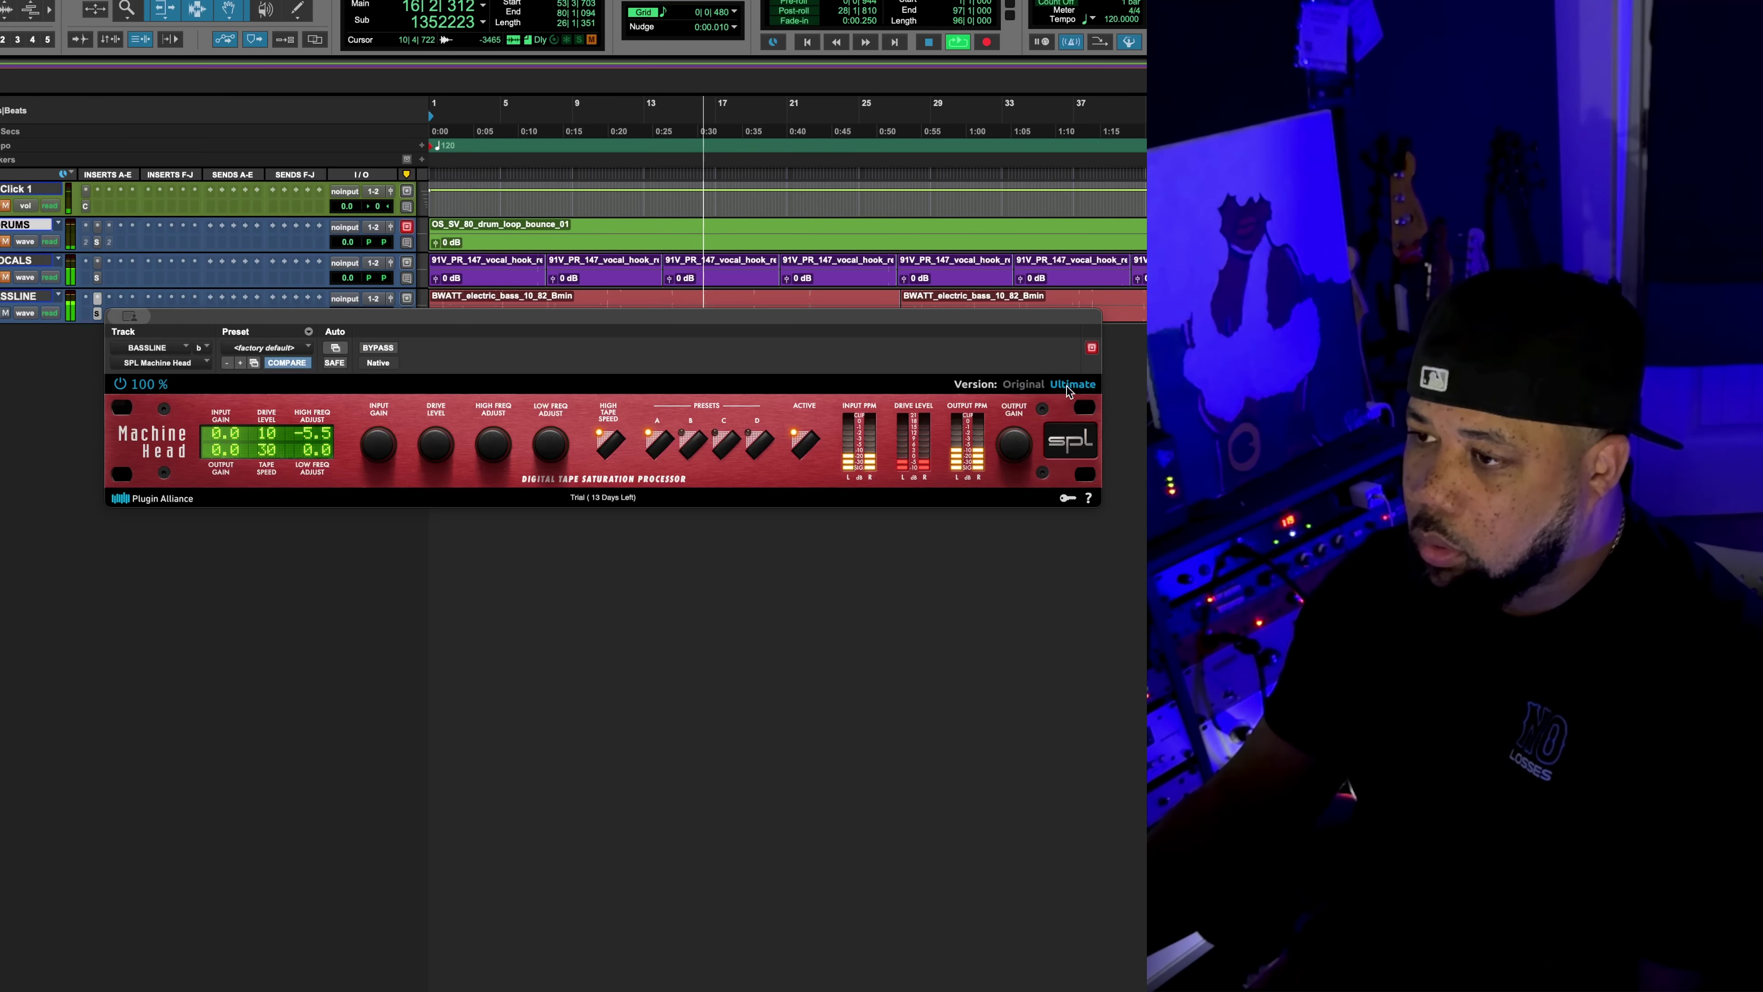
Switch Machine Head on the BASSLINE track between the Original and Ultimate versions during playback, ending on Original.
left_click(1033, 388)
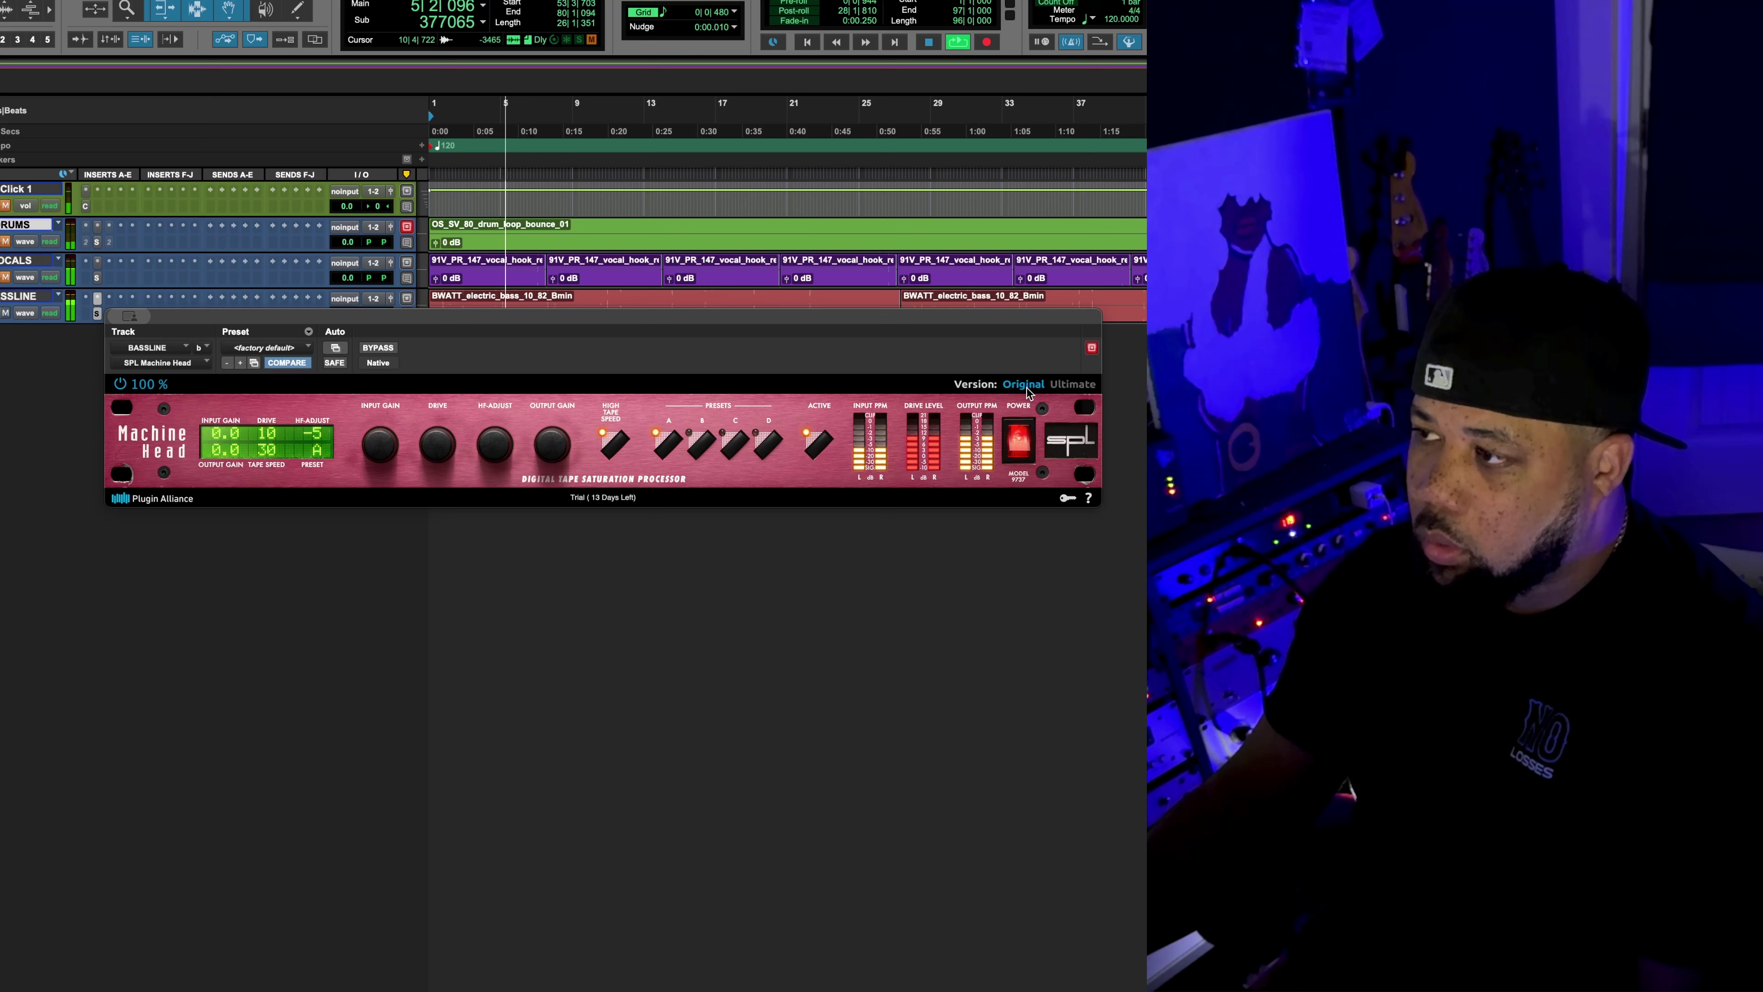
left_click(1066, 387)
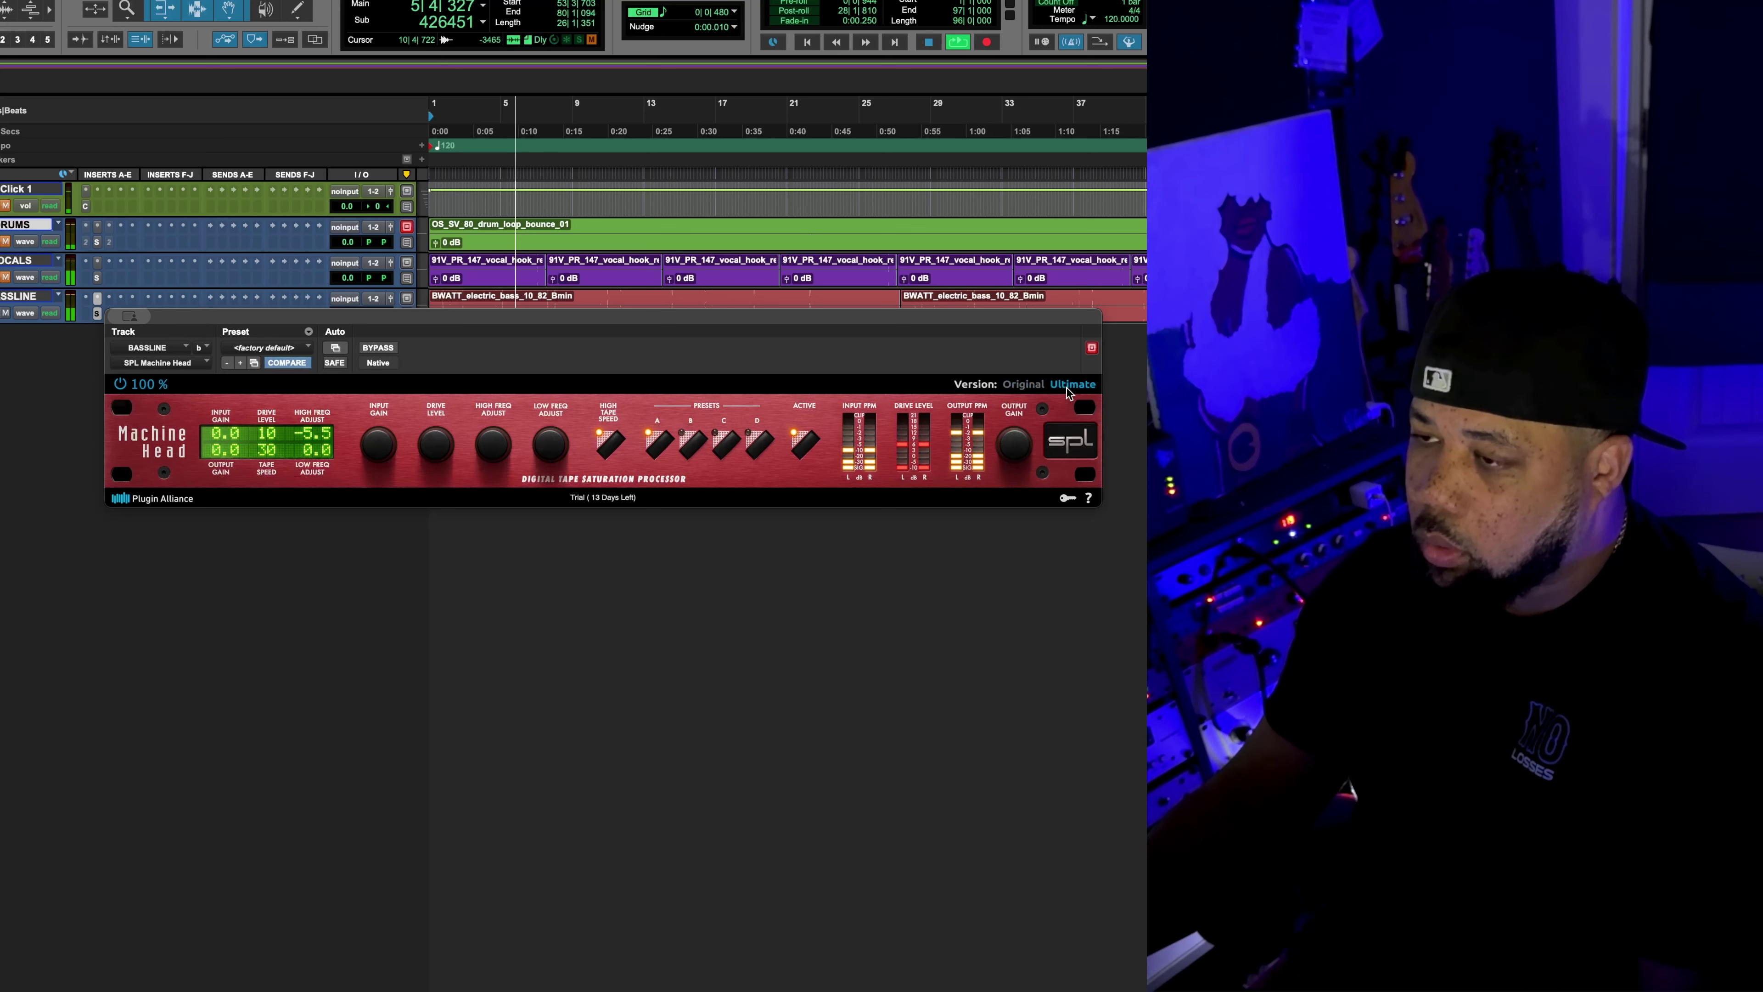
left_click(1023, 385)
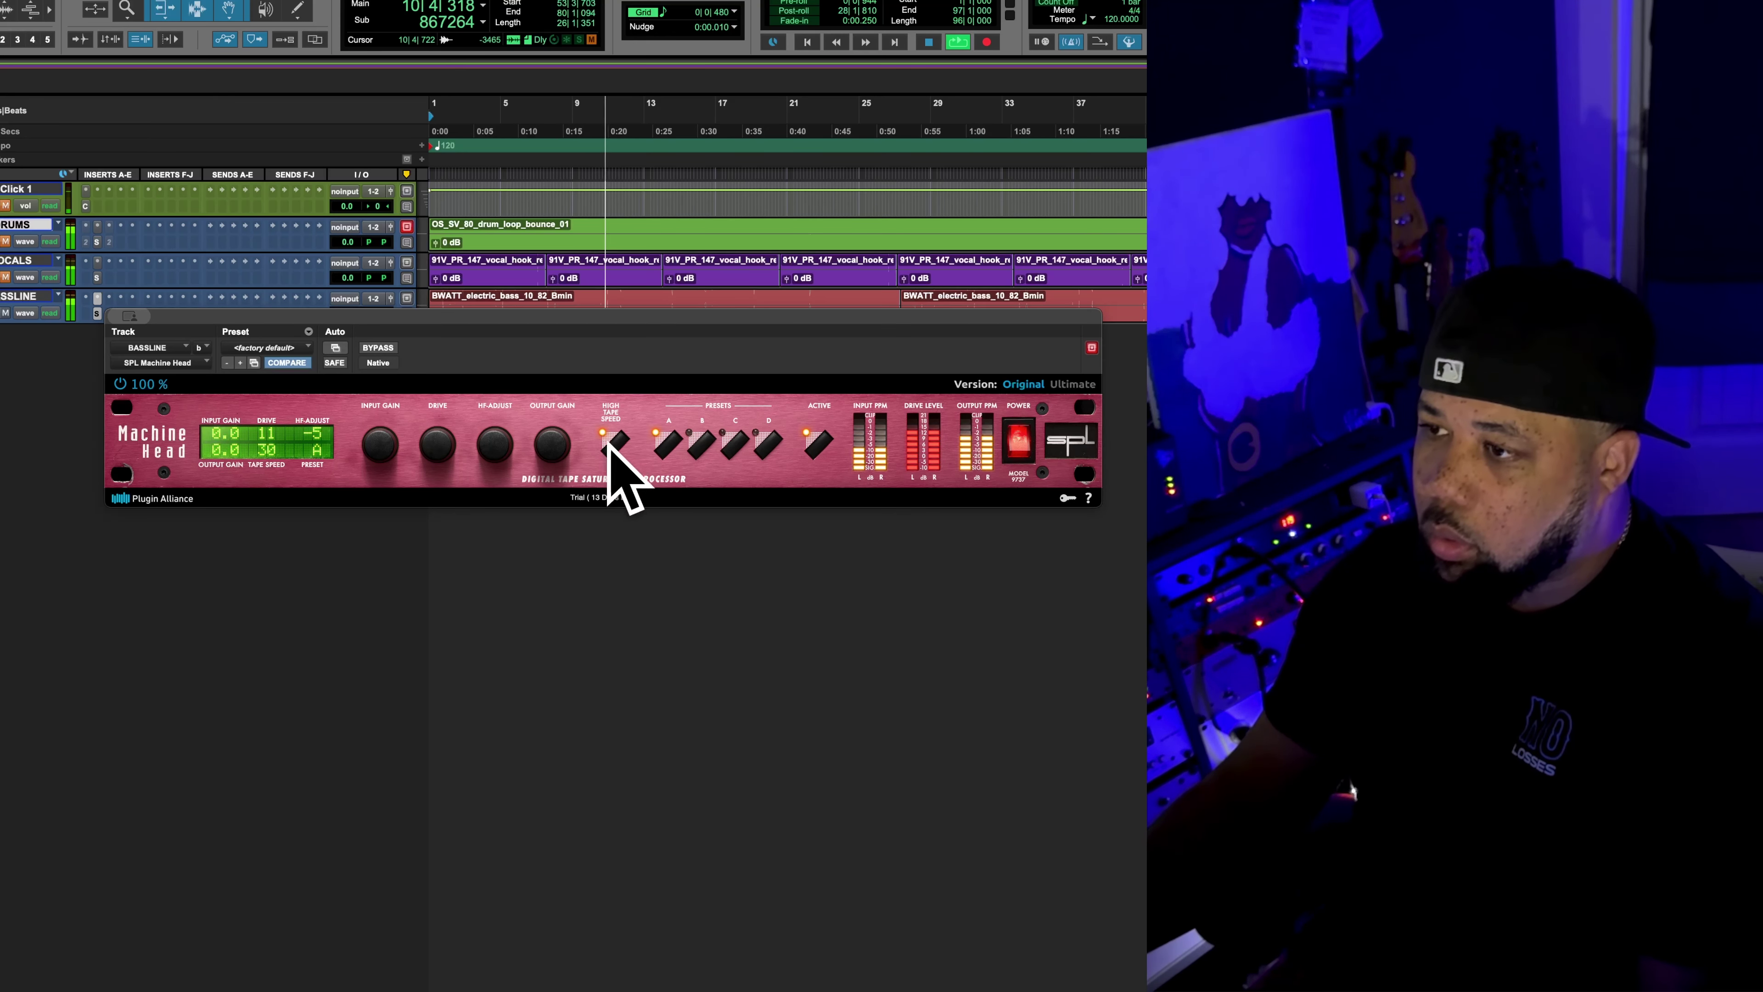
Set the bassline Machine Head's drive to 11 and output gain to -1.2, stop playback, and switch to the Ultimate version.
left_click_drag(555, 453, 555, 453)
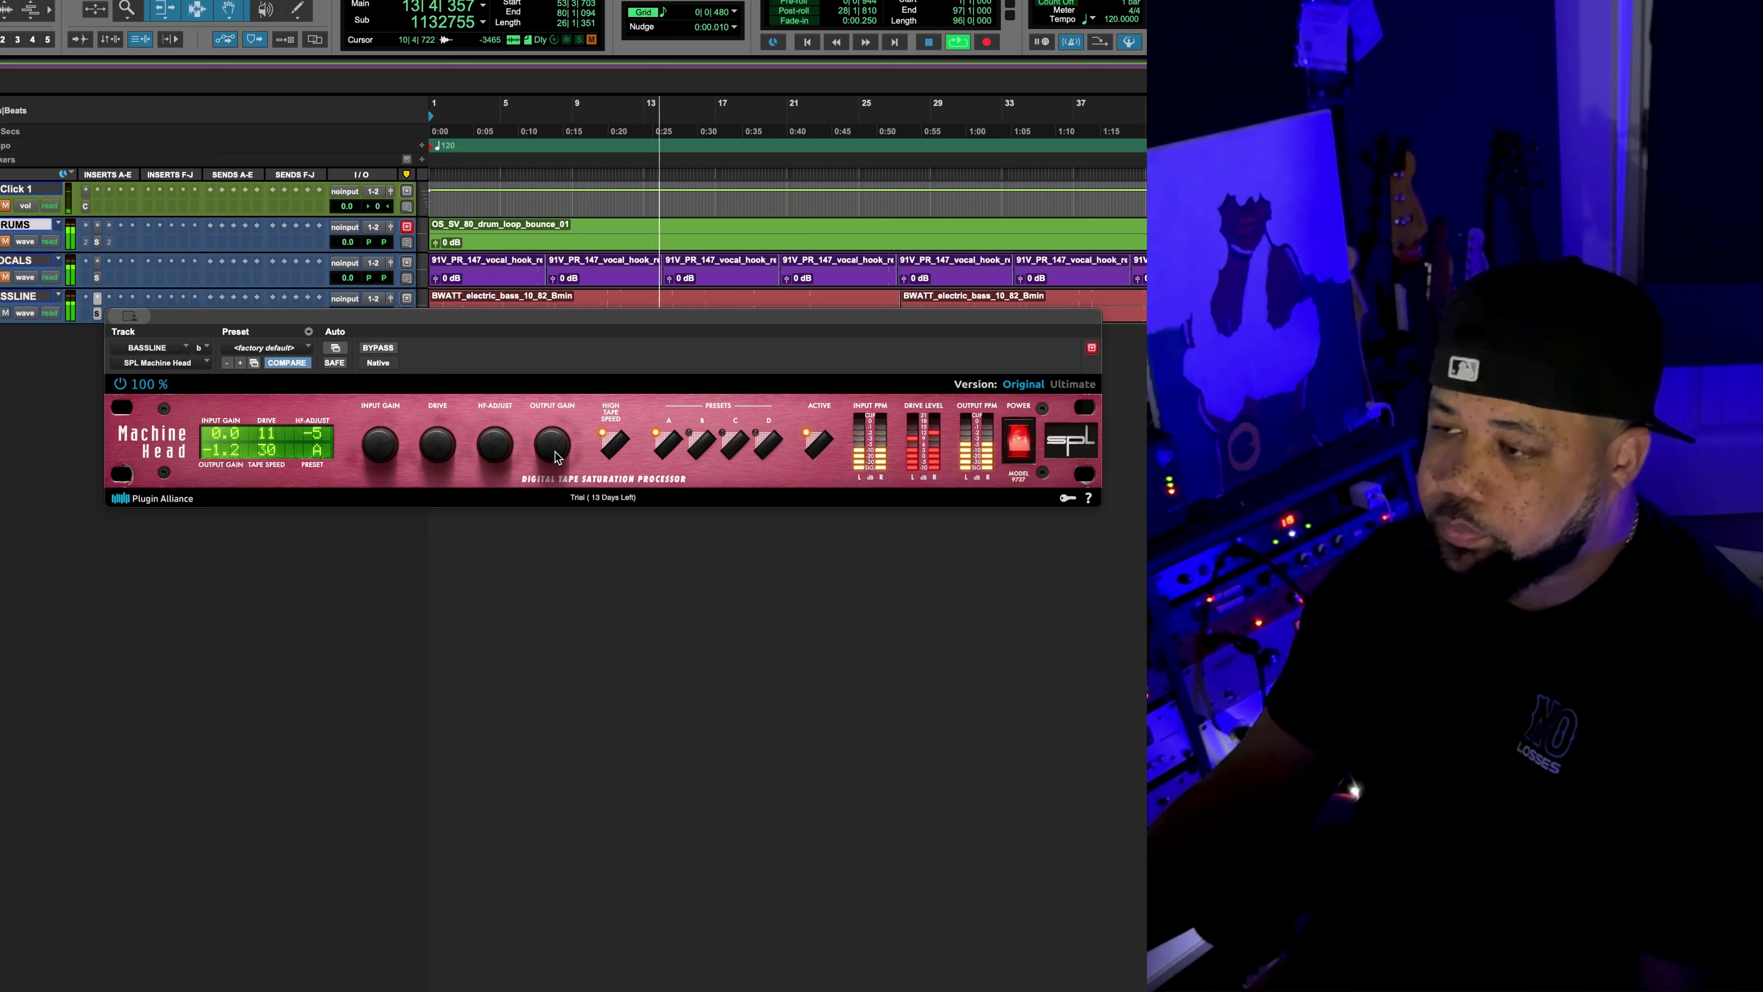
key("space")
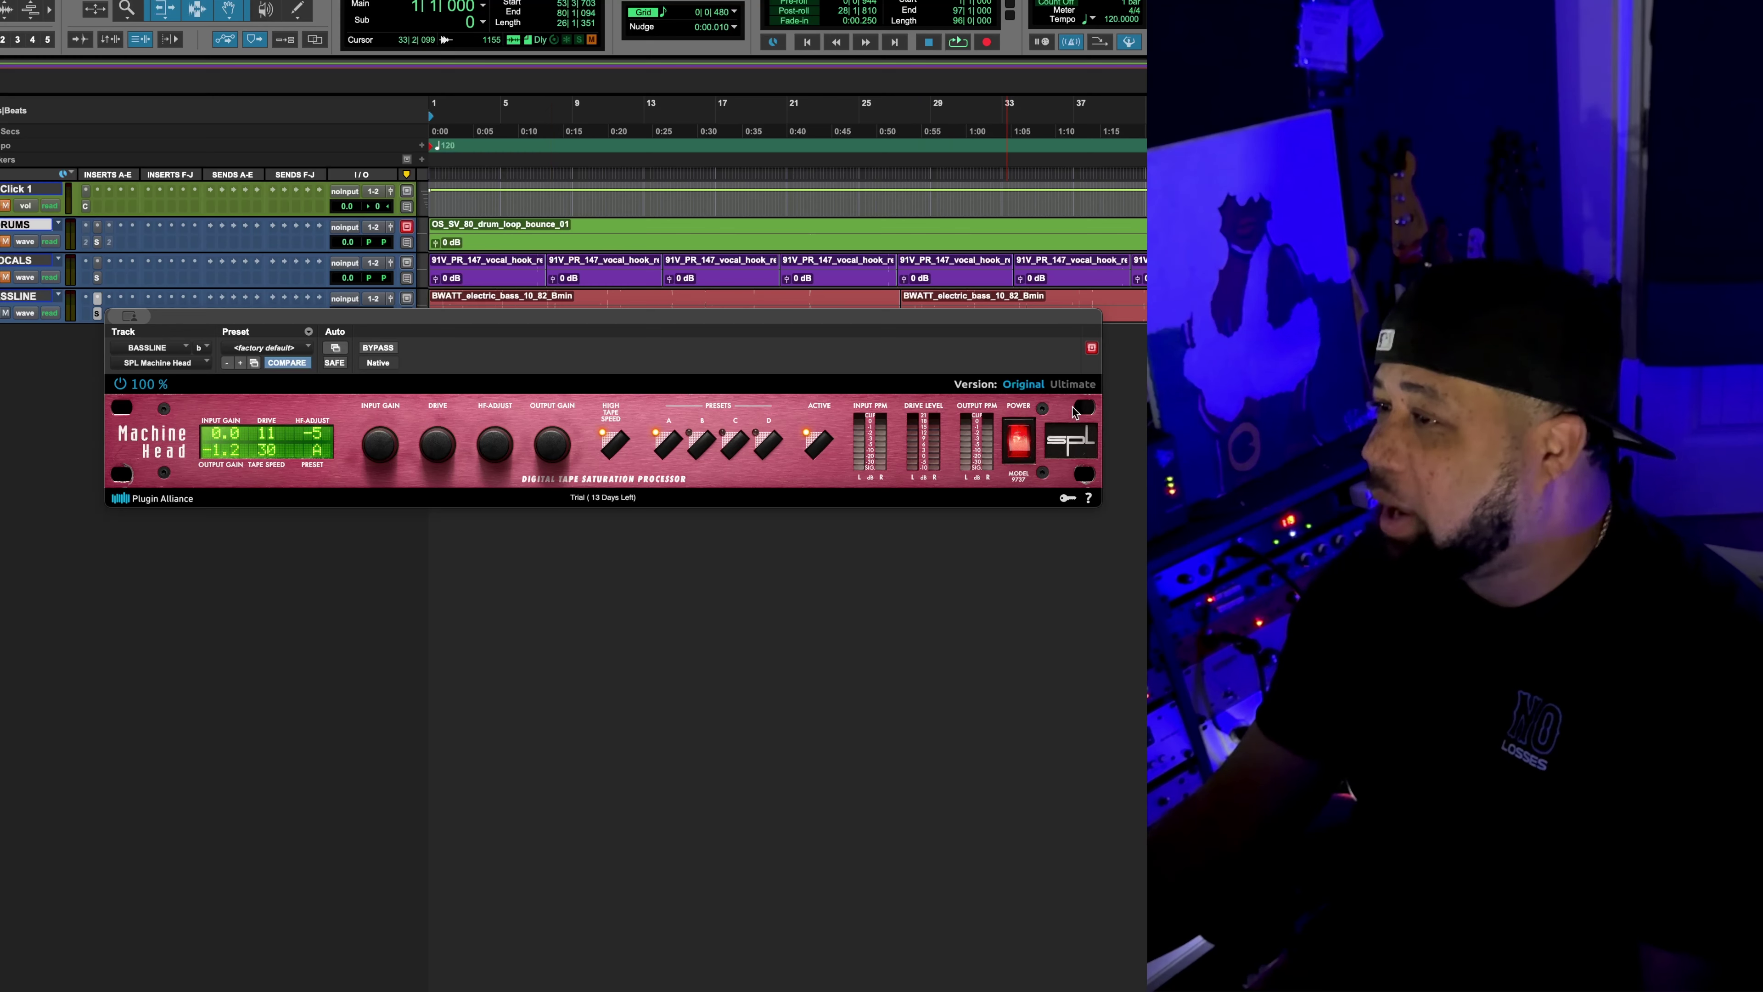
left_click(1068, 385)
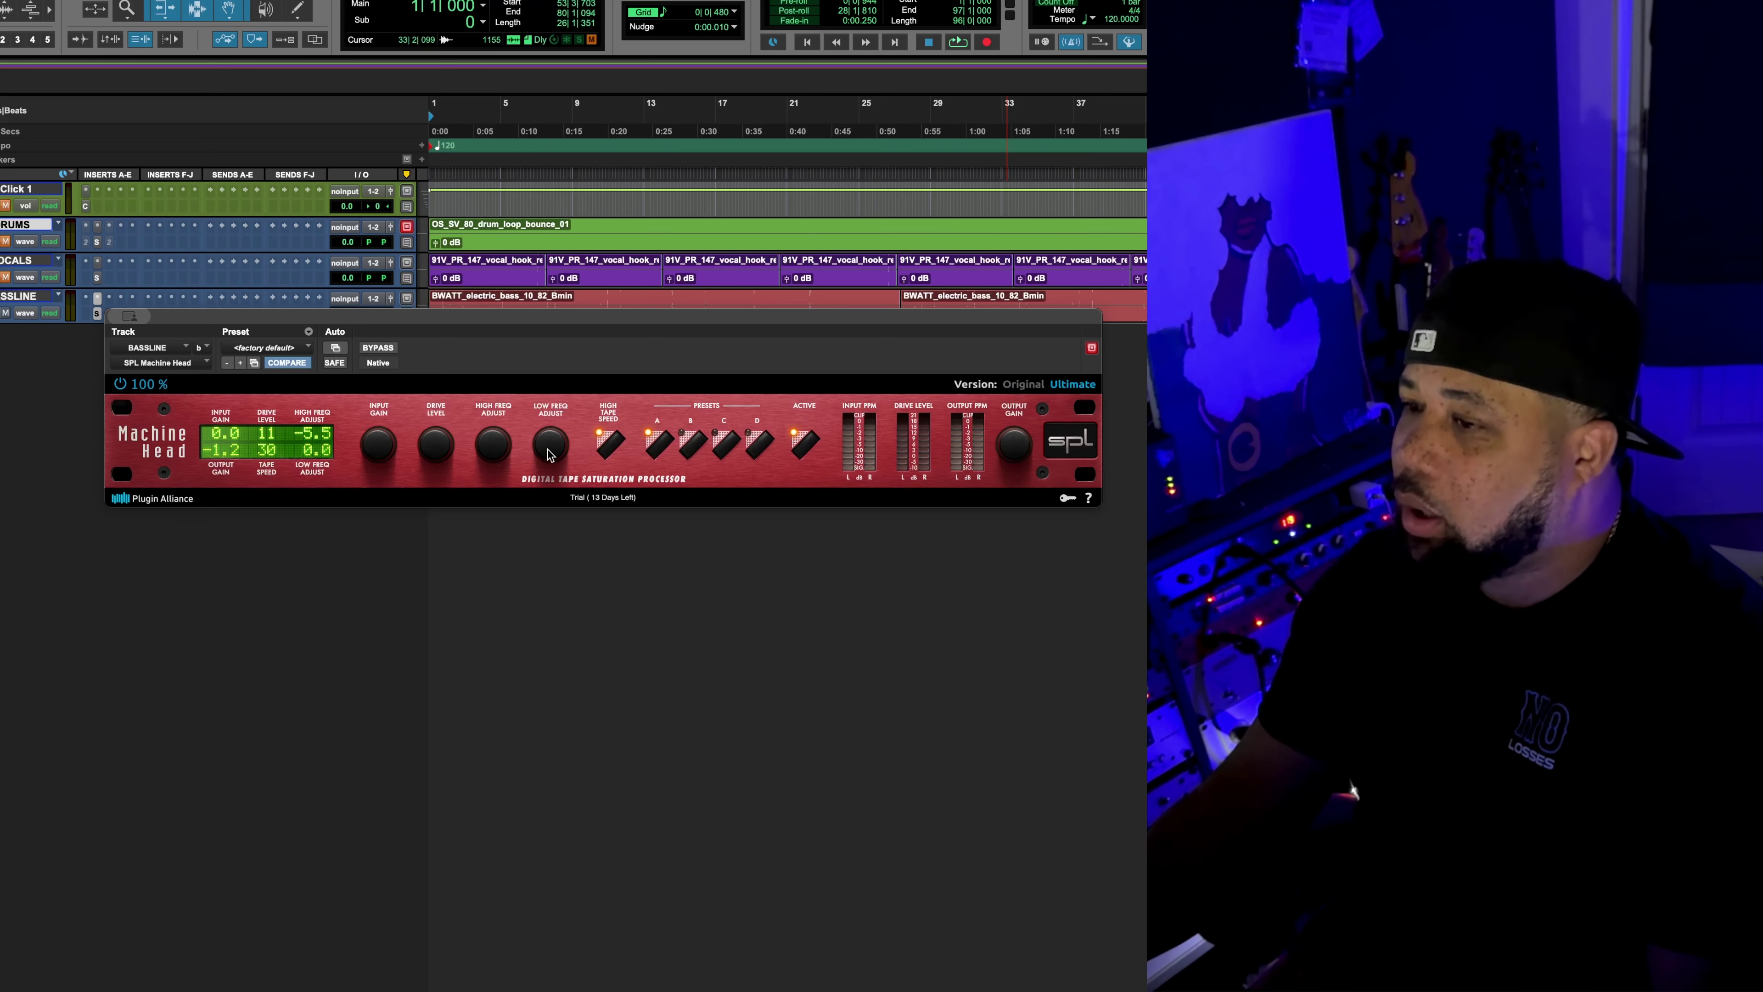